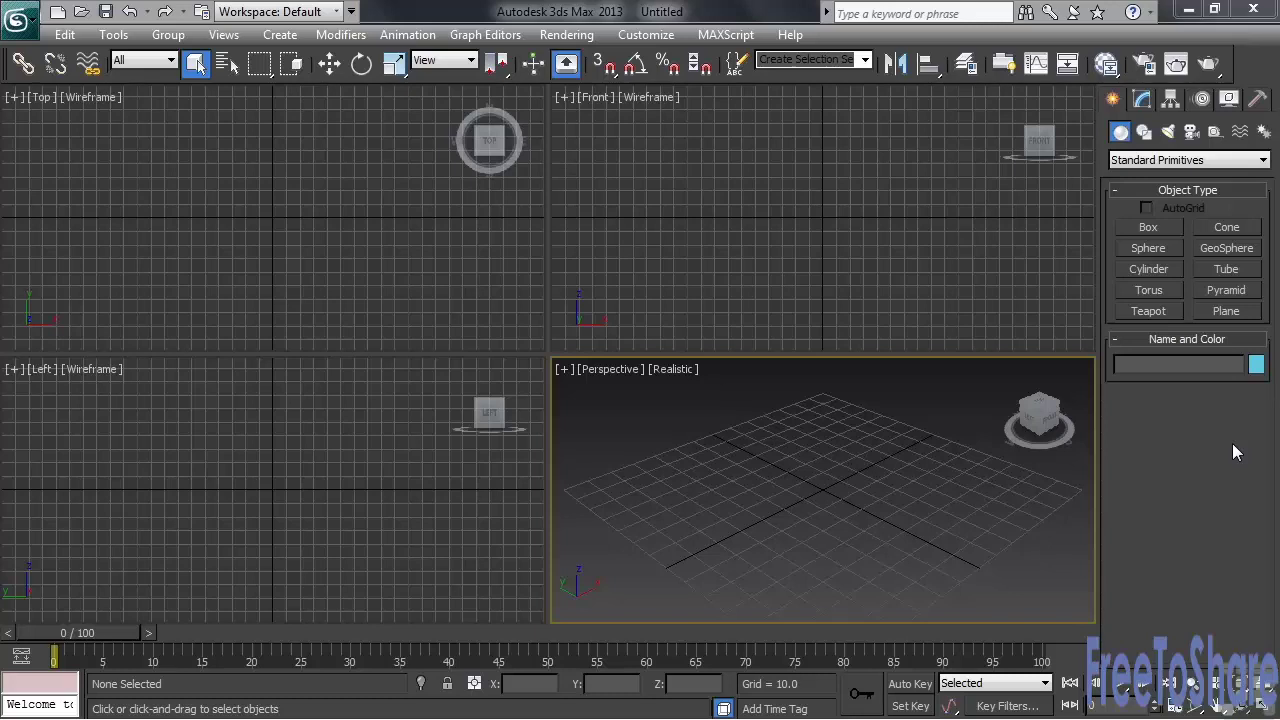
Set the display units to US Standard feet with fractional inches at 1/32
click(660, 36)
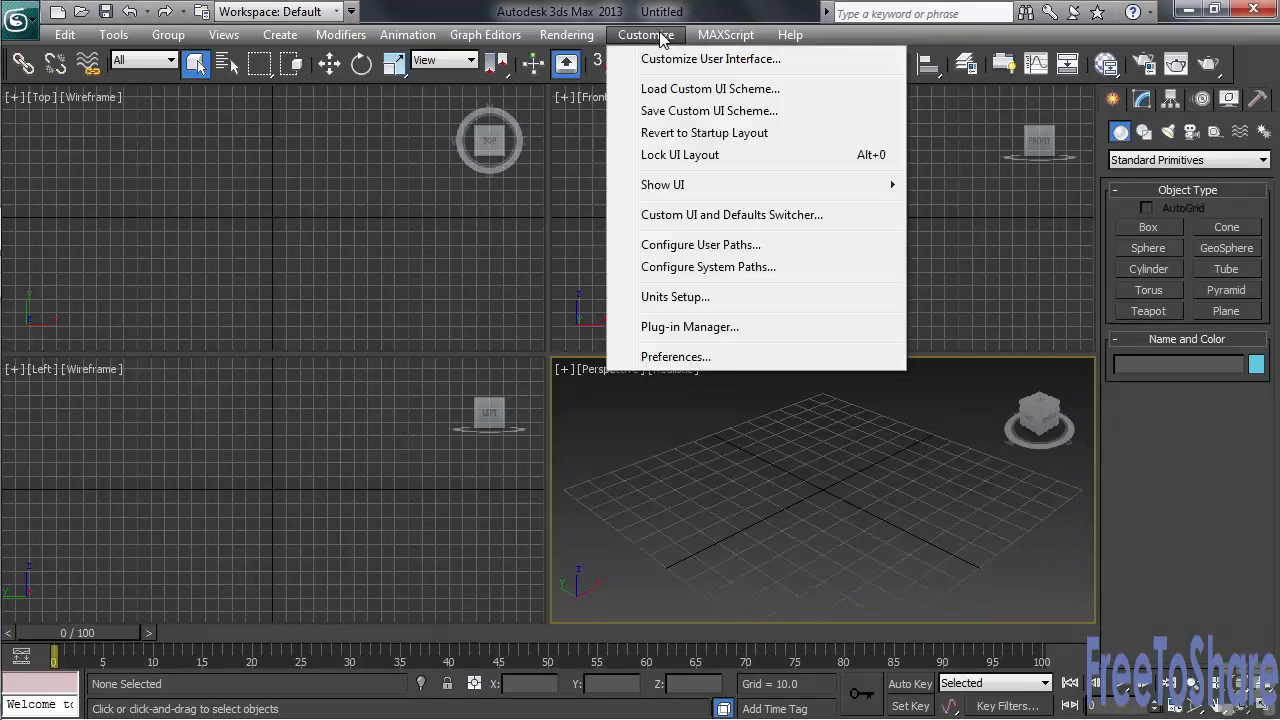
click(739, 297)
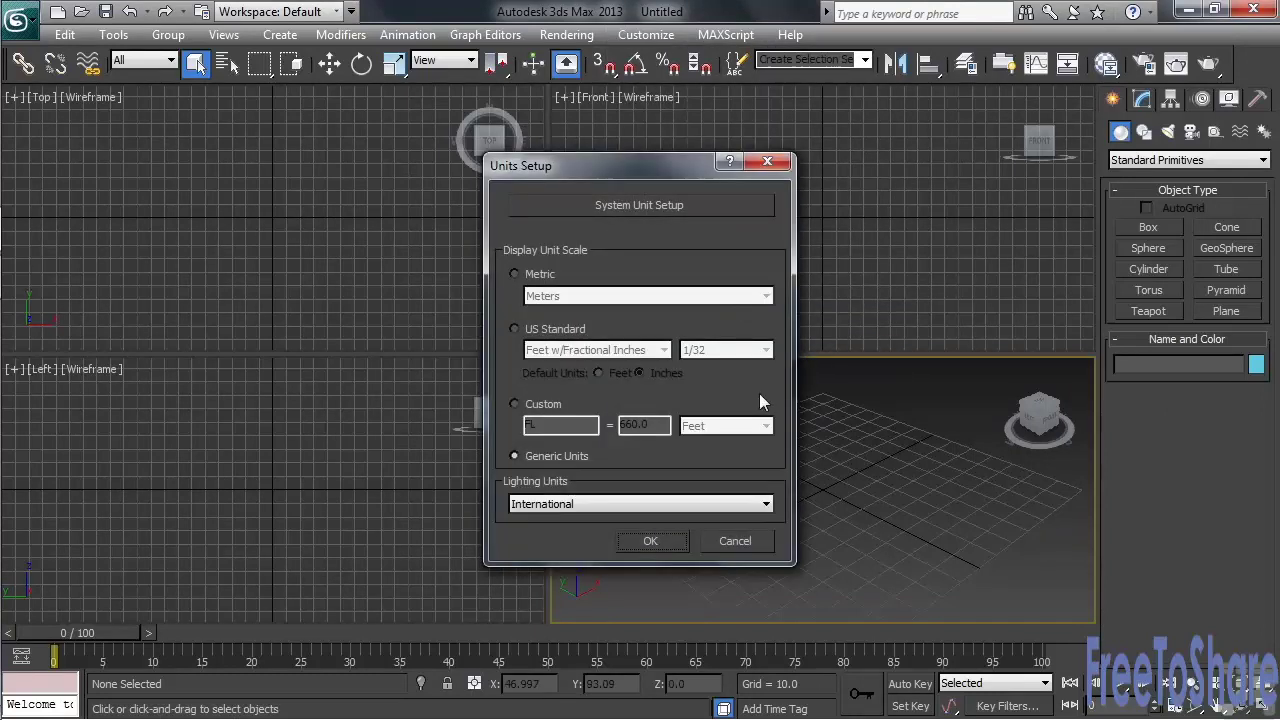
click(515, 329)
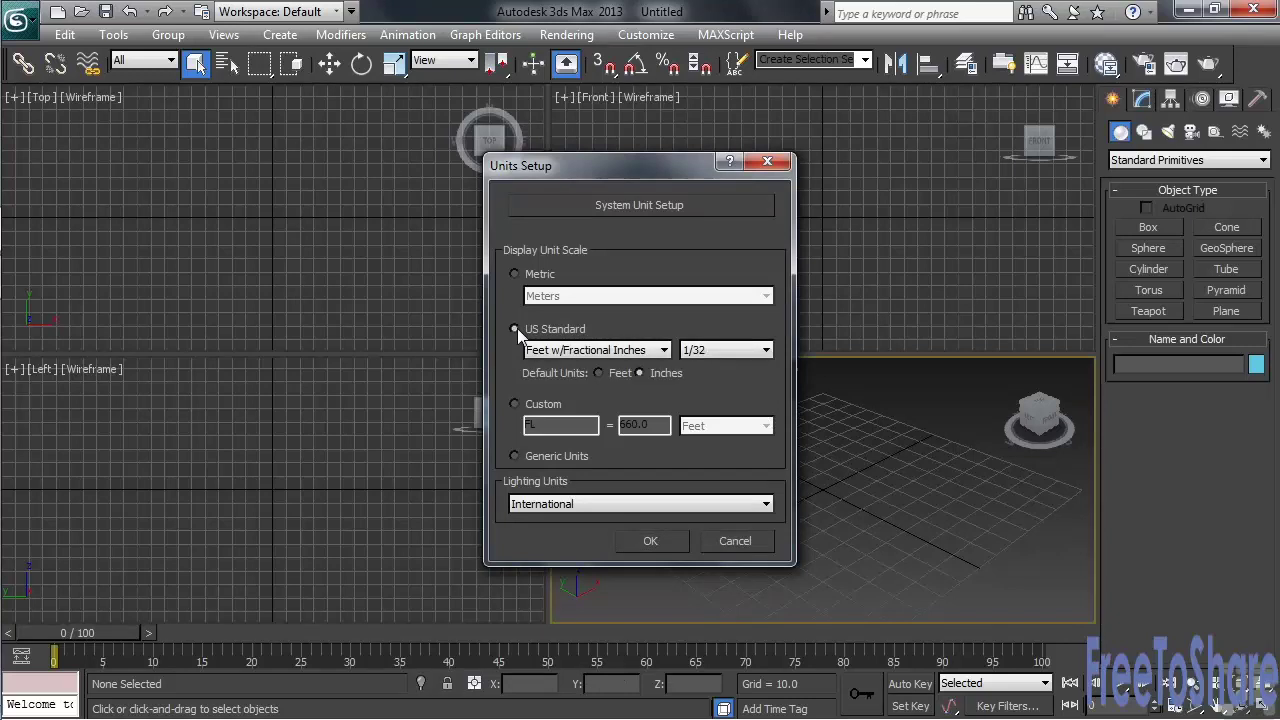
click(664, 351)
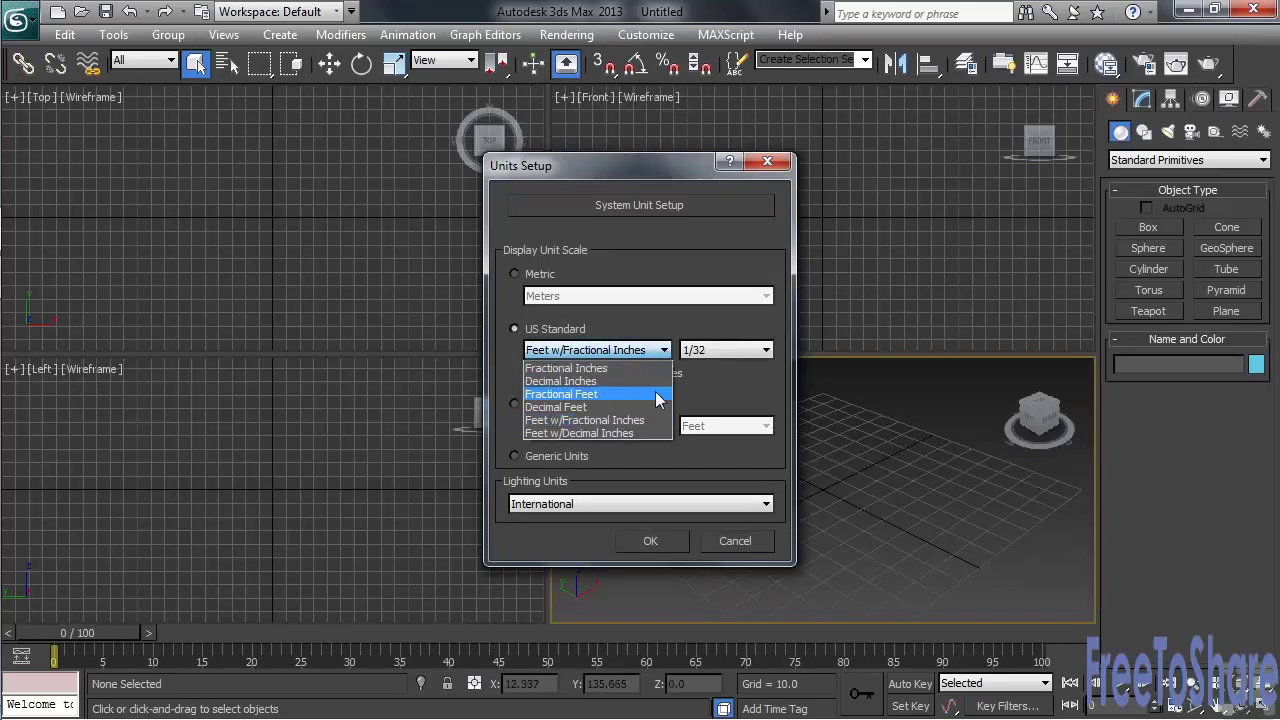
click(658, 430)
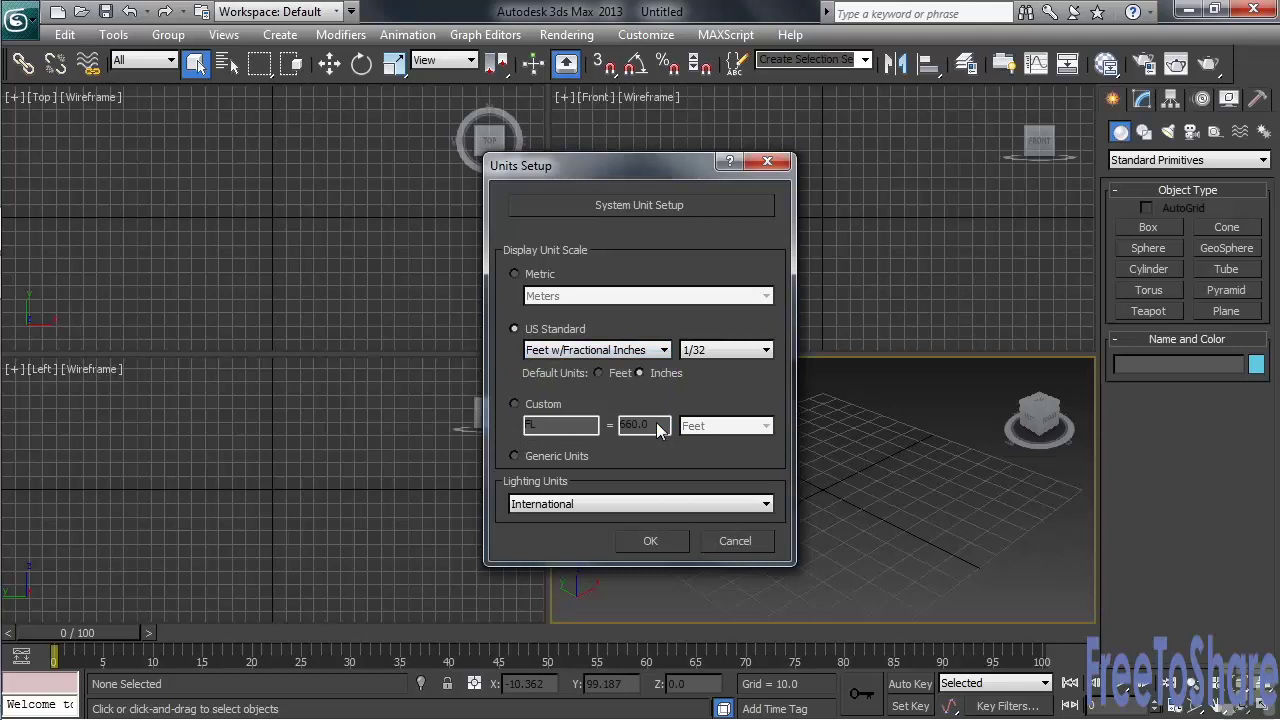
click(665, 542)
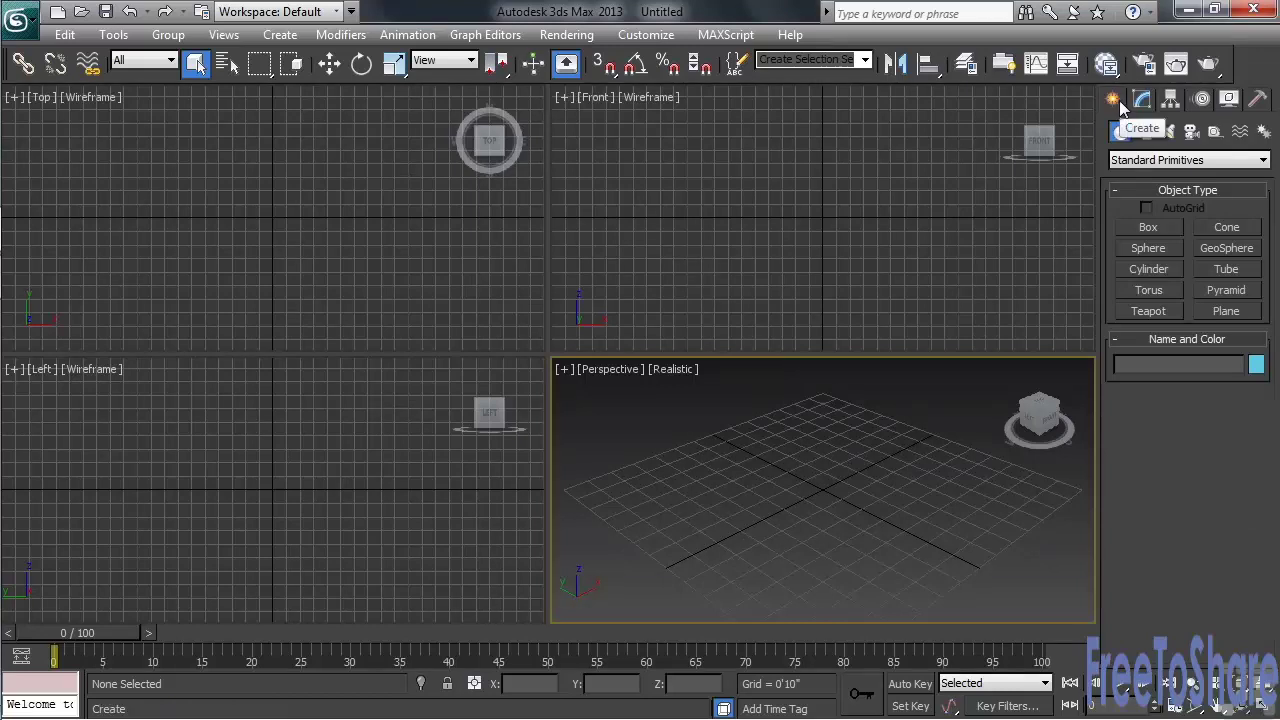
Choose AEC Extended objects and ready the Wall tool with 0'5" width and 8'0" height
click(1262, 160)
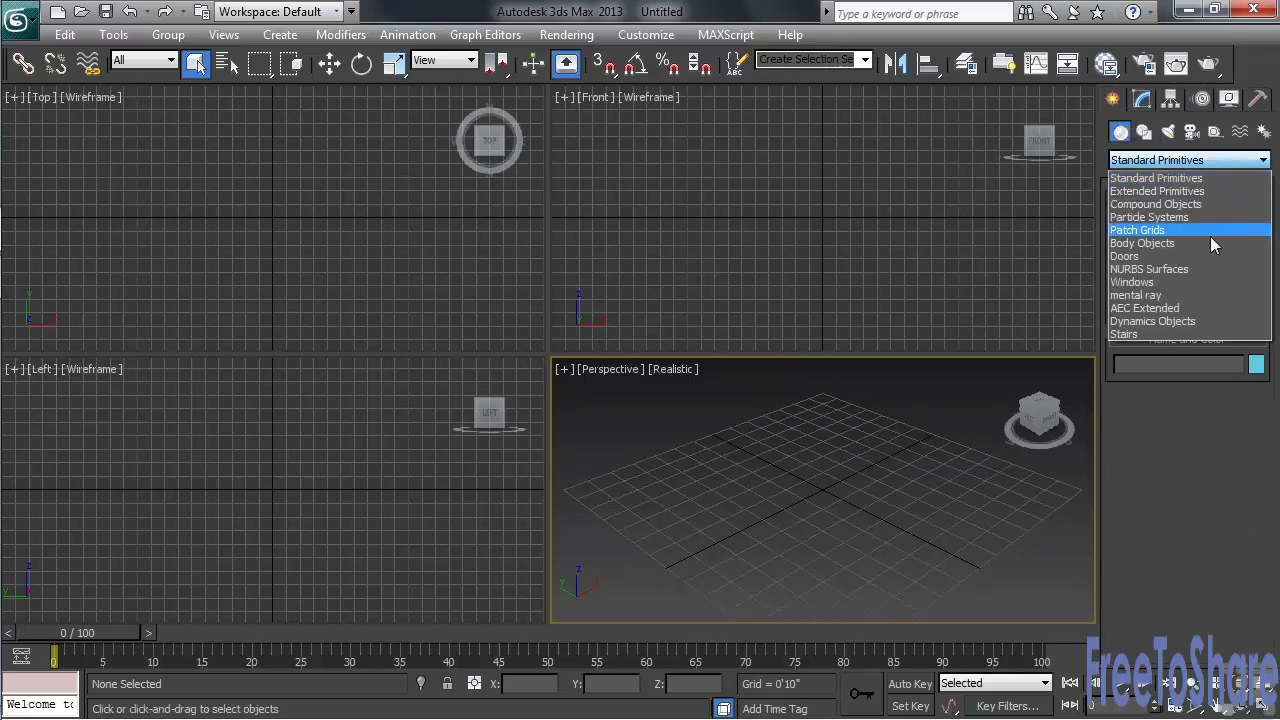
click(1224, 310)
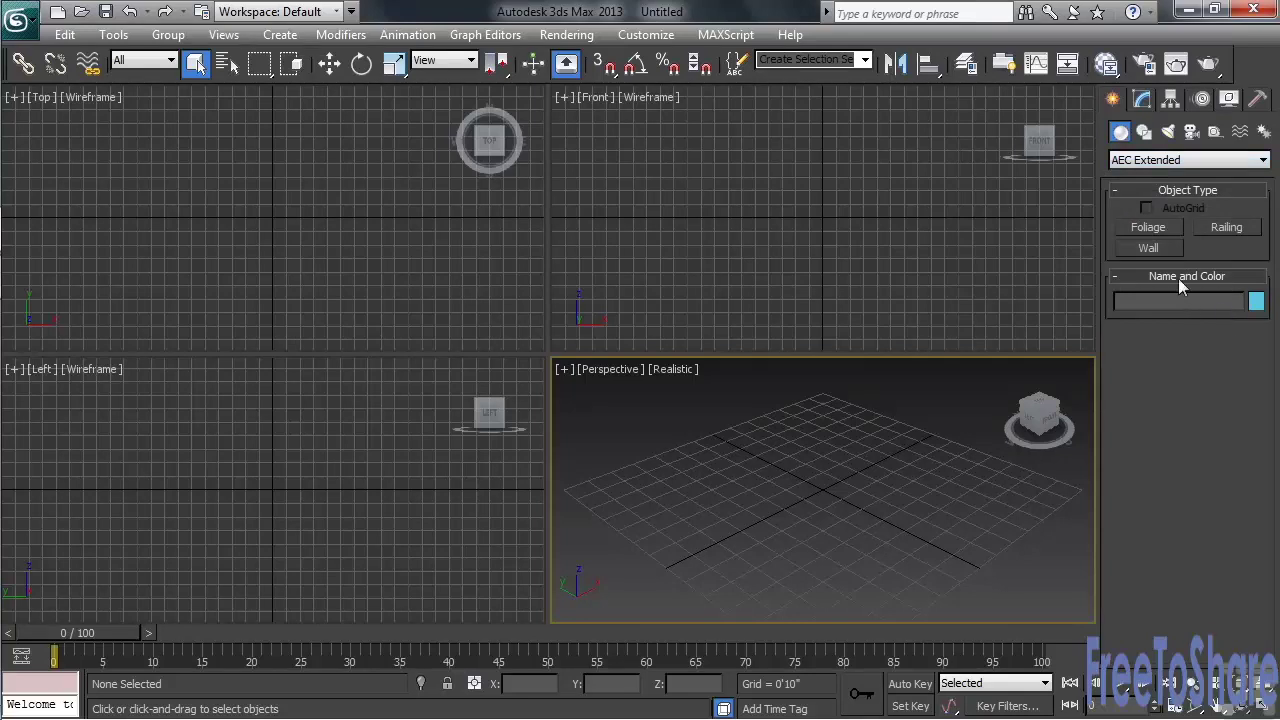
click(1169, 250)
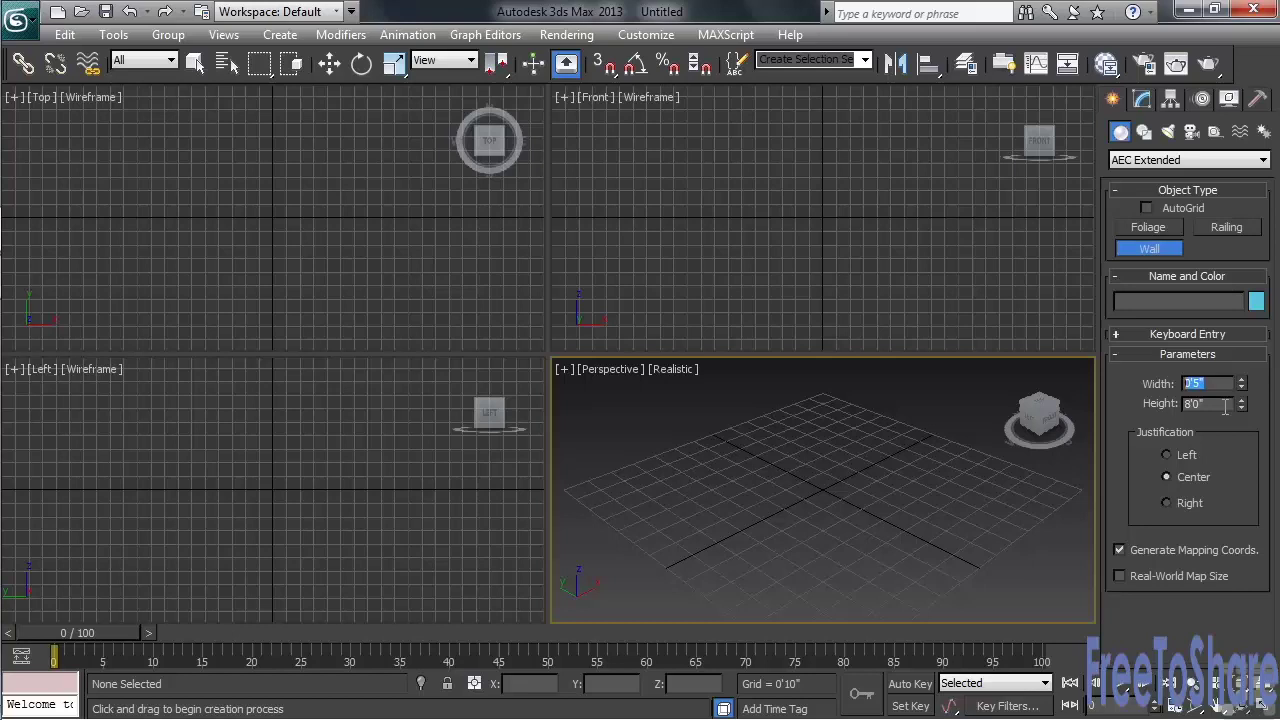
key(Tab)
key(Tab)
Draw Wall001 as three connected segments in the Top viewport, then zoom extents all
click(158, 123)
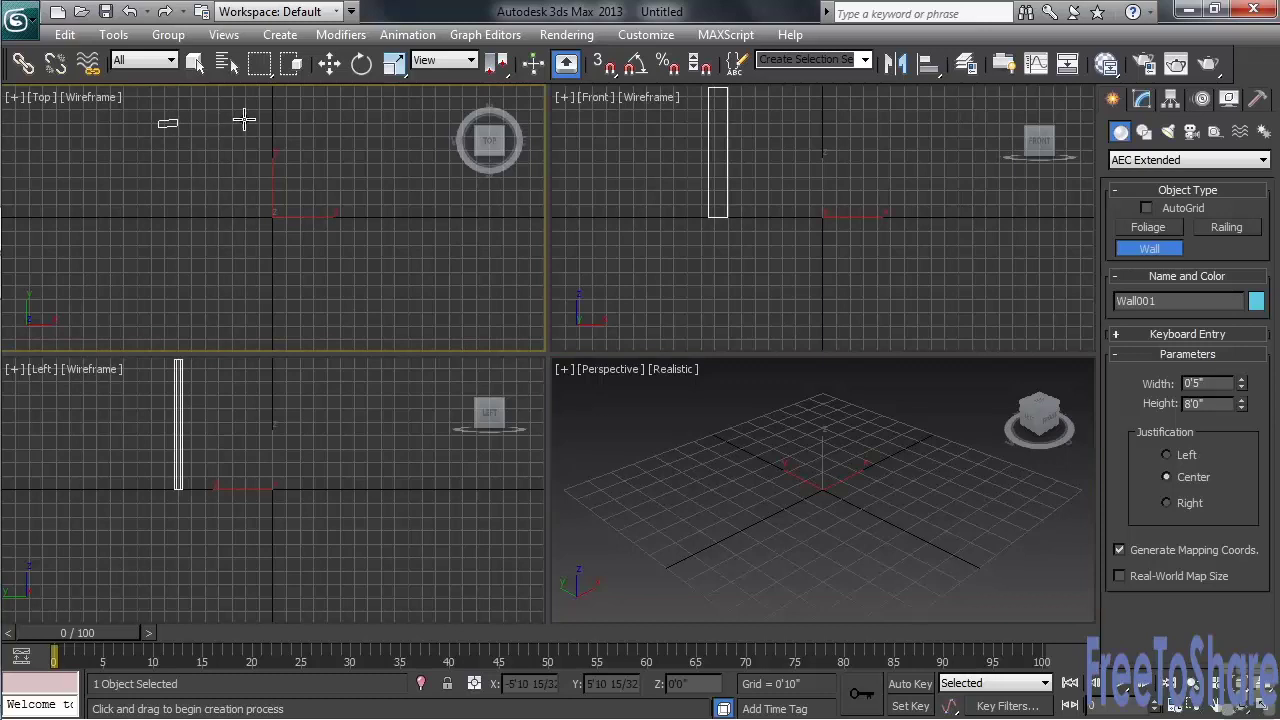
click(398, 124)
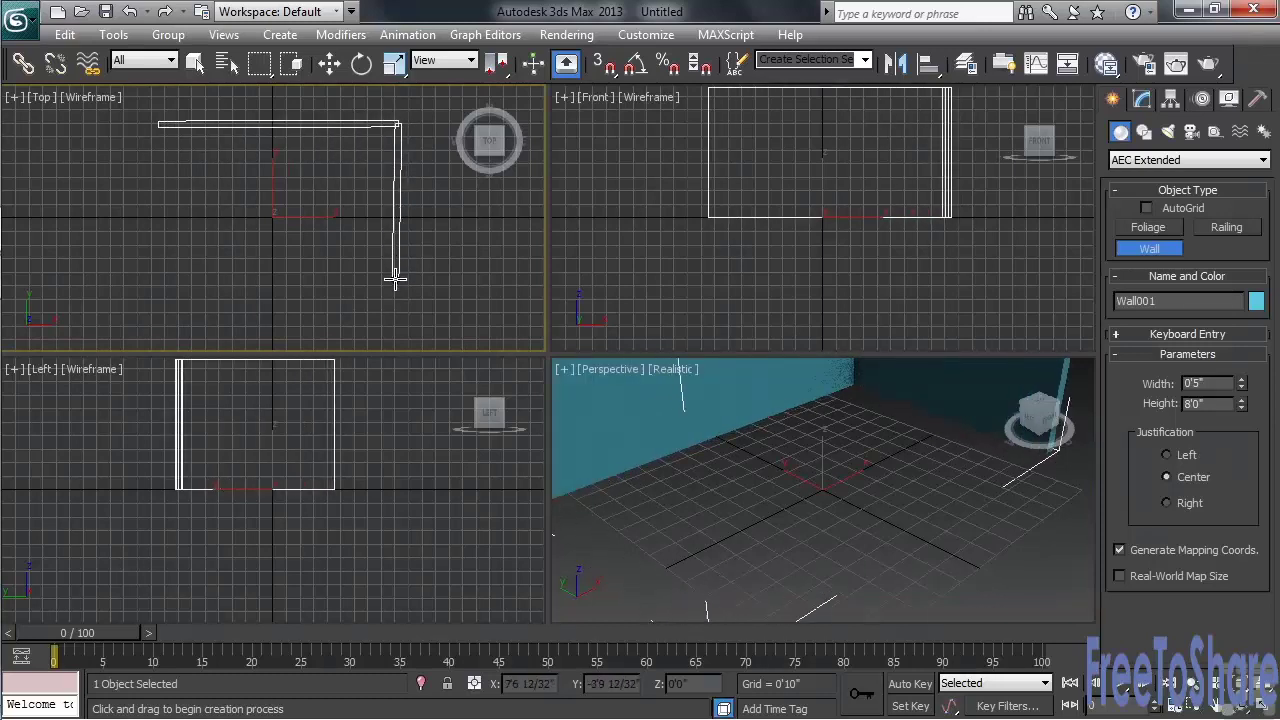
click(396, 300)
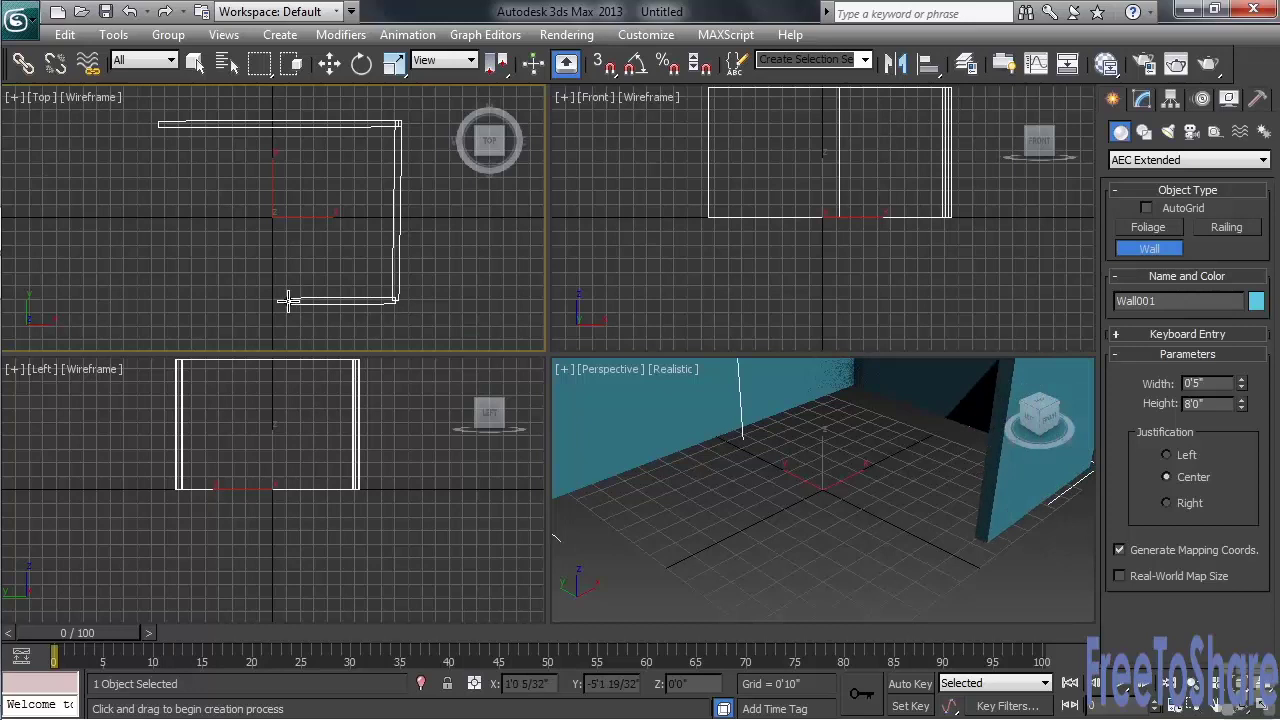
right_click(249, 322)
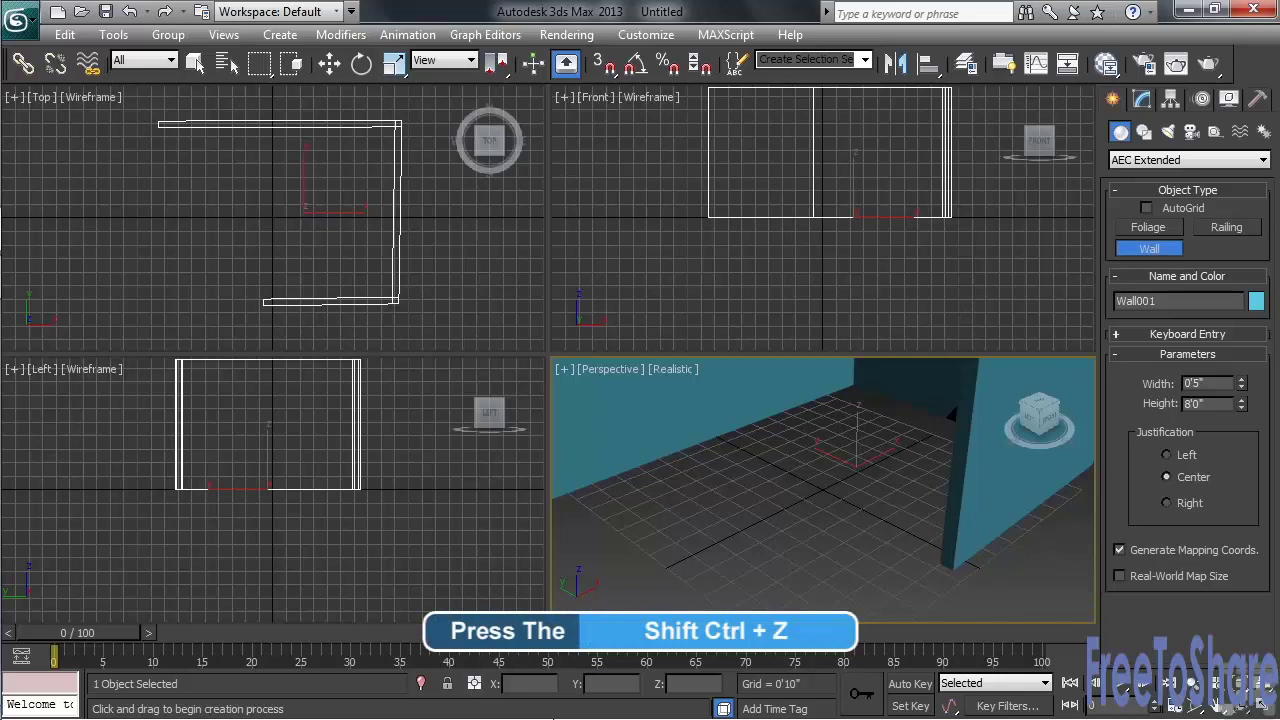
key(ctrl+shift+z)
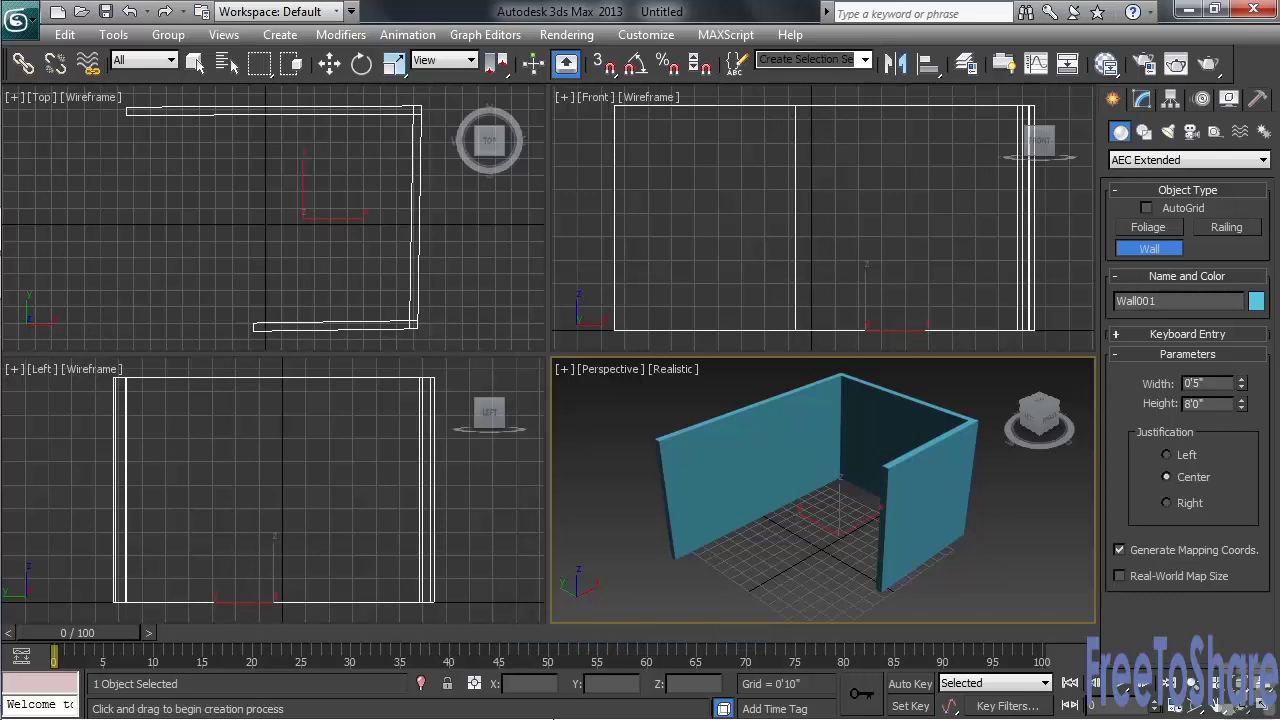
Switch Wall001 to its Vertex sub-object level in the Modify panel
click(1143, 99)
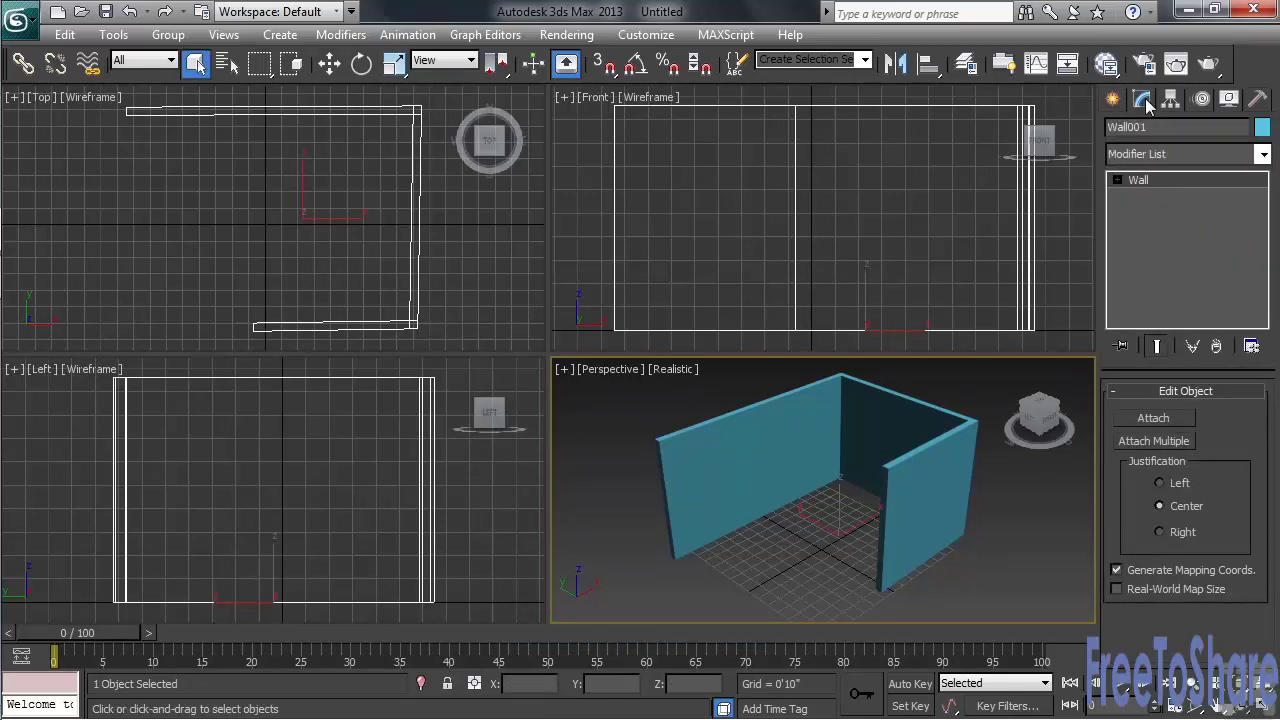
click(1116, 179)
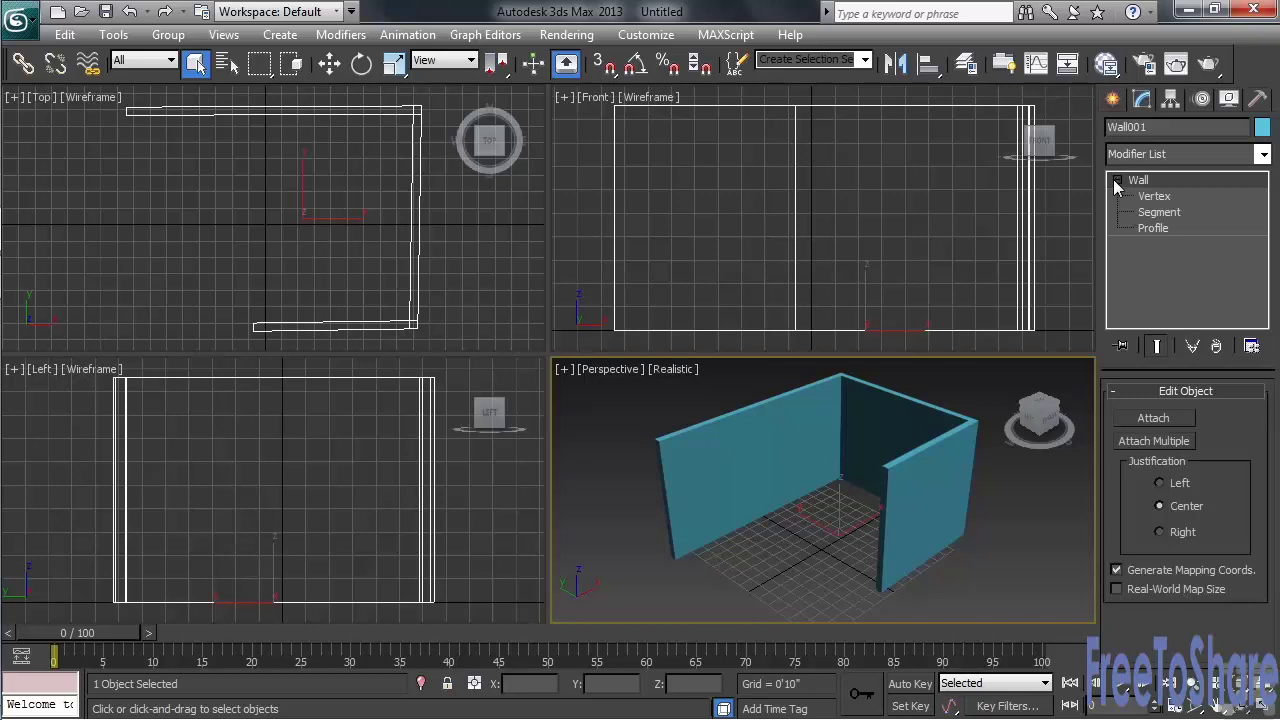
click(1186, 197)
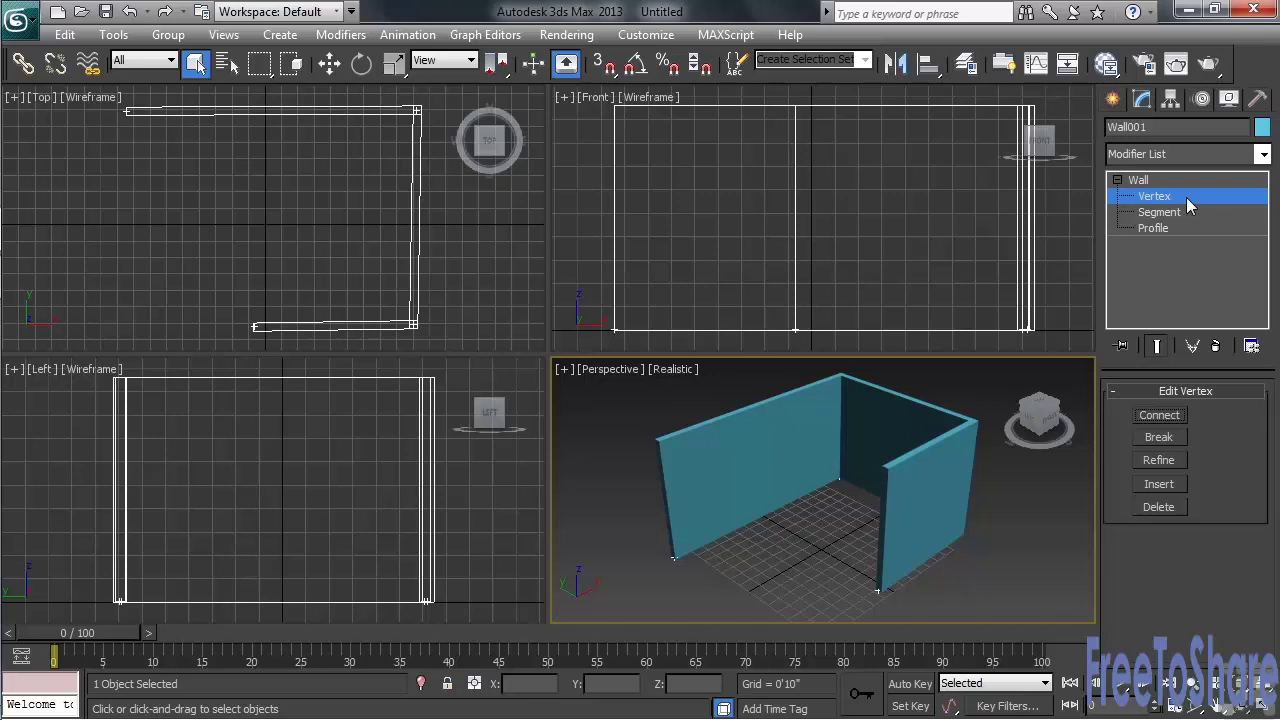
Move the lower-left end vertex farther left to lengthen the bottom wall run
drag(232, 306, 286, 341)
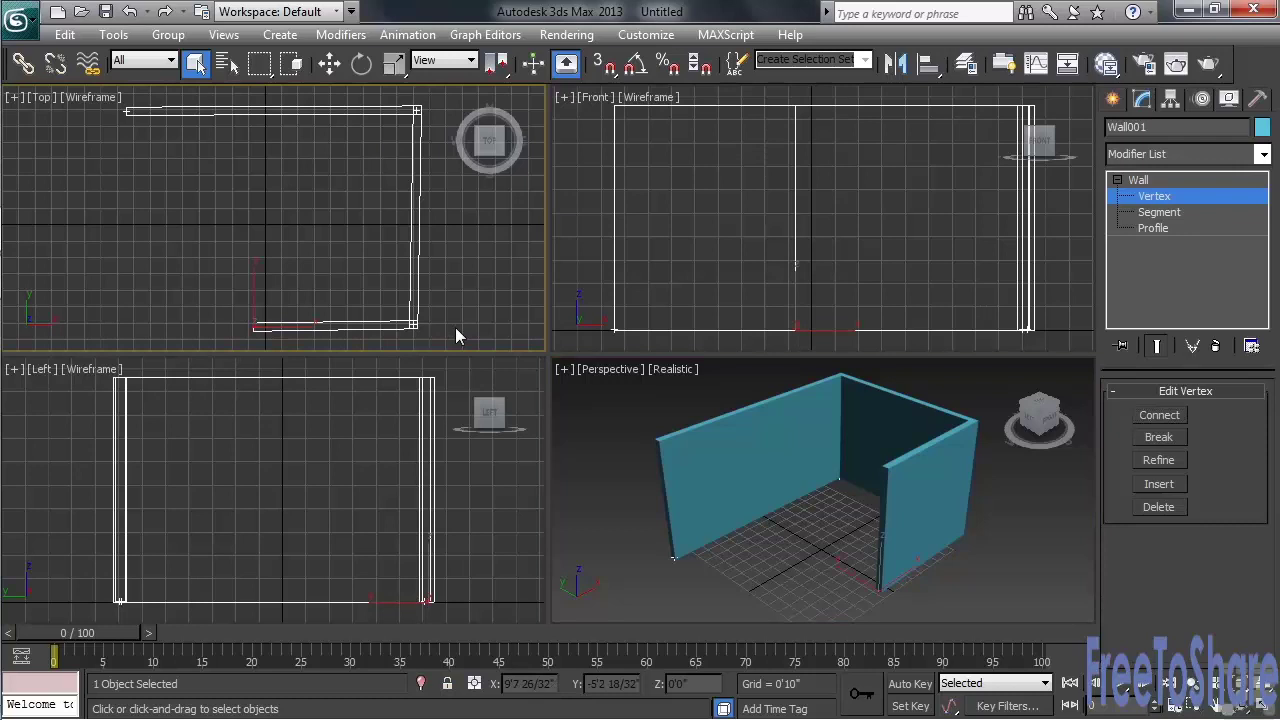
right_click(249, 322)
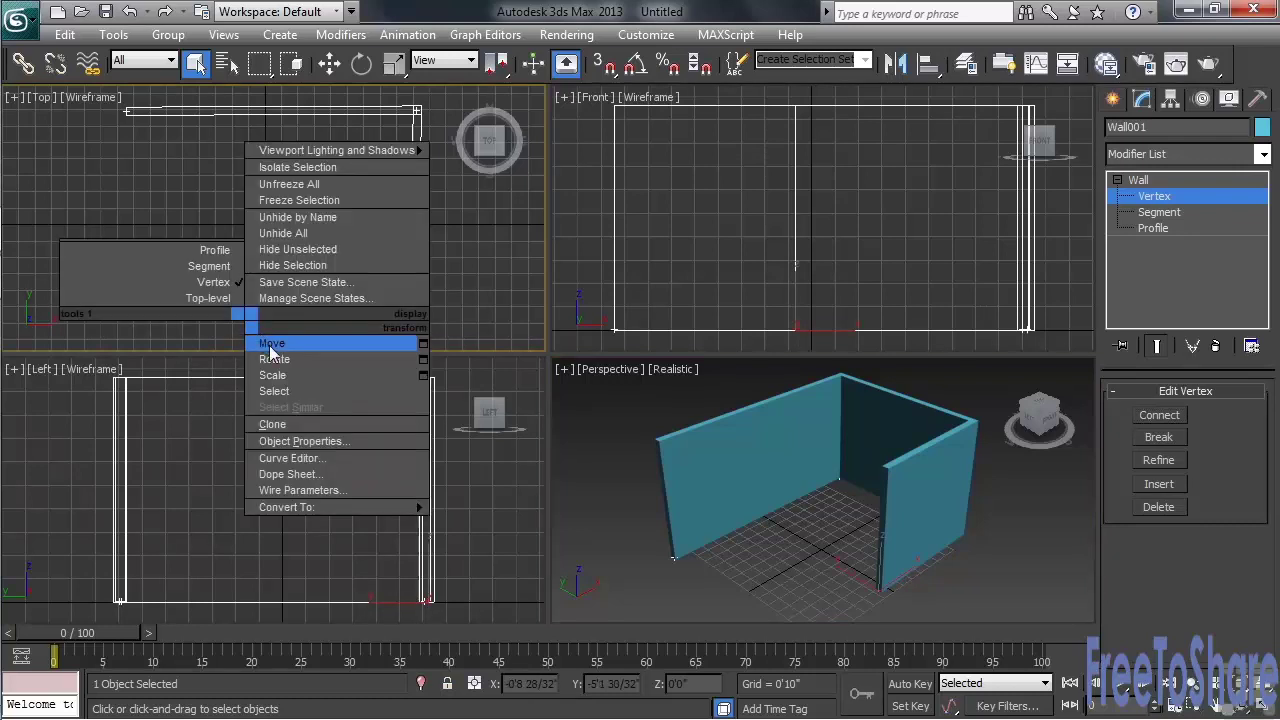
click(270, 343)
drag(262, 318, 236, 322)
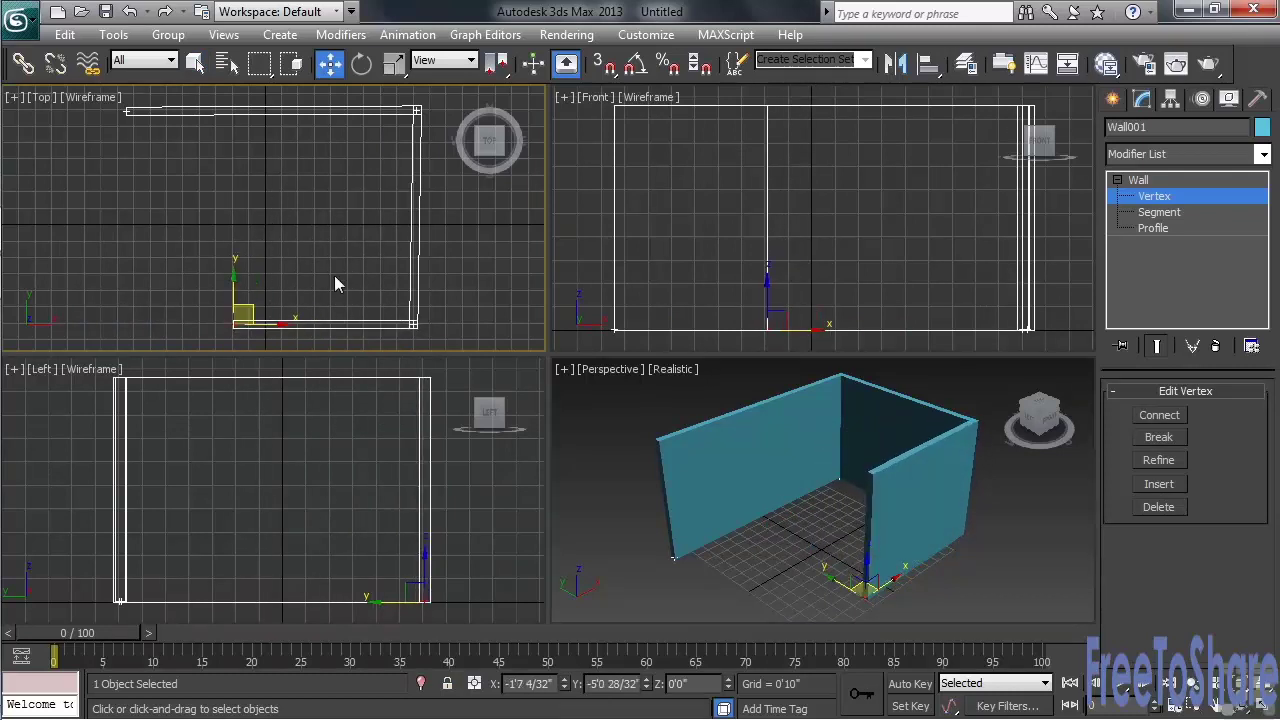
click(341, 267)
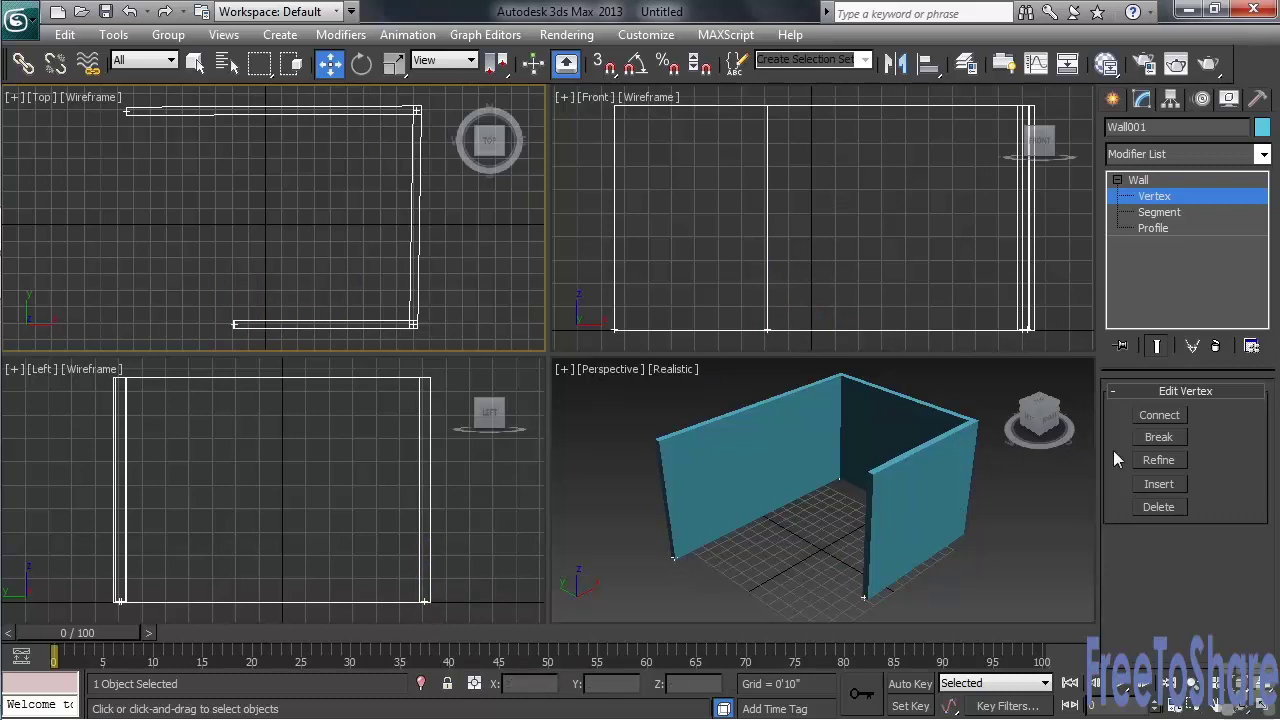
Insert a vertex in the top wall and pull it down into a V
click(1158, 459)
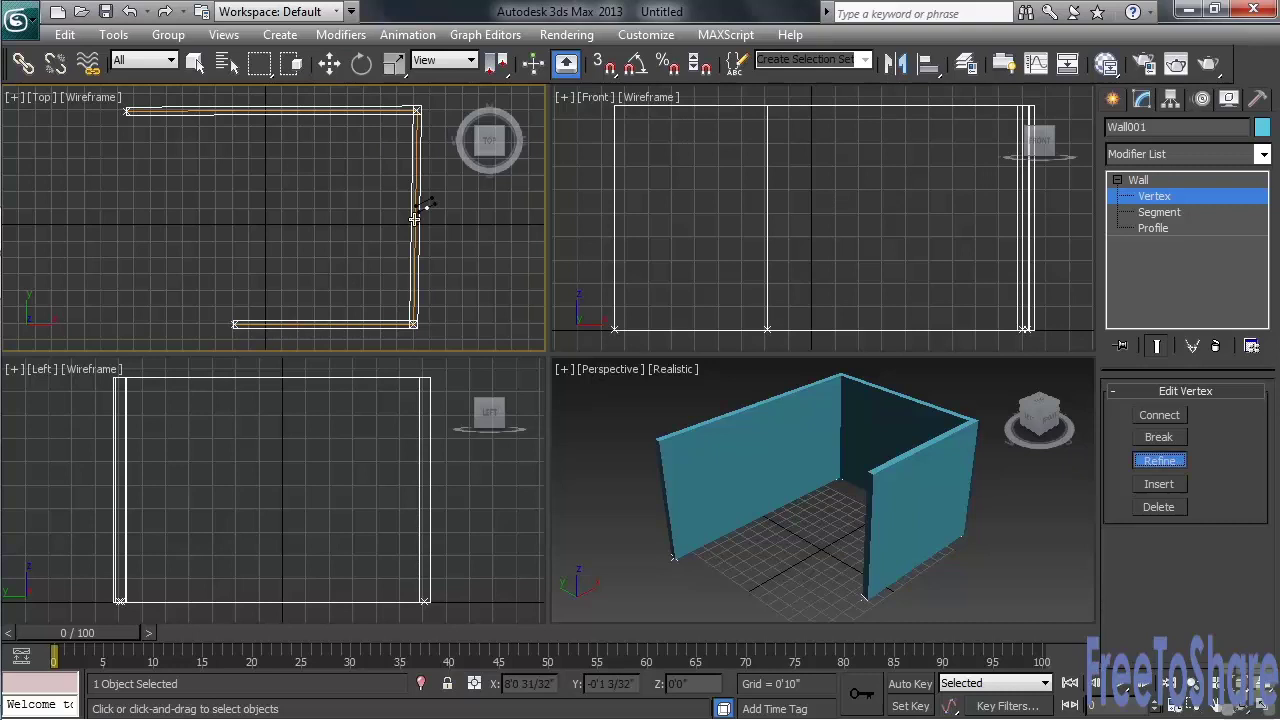
click(259, 111)
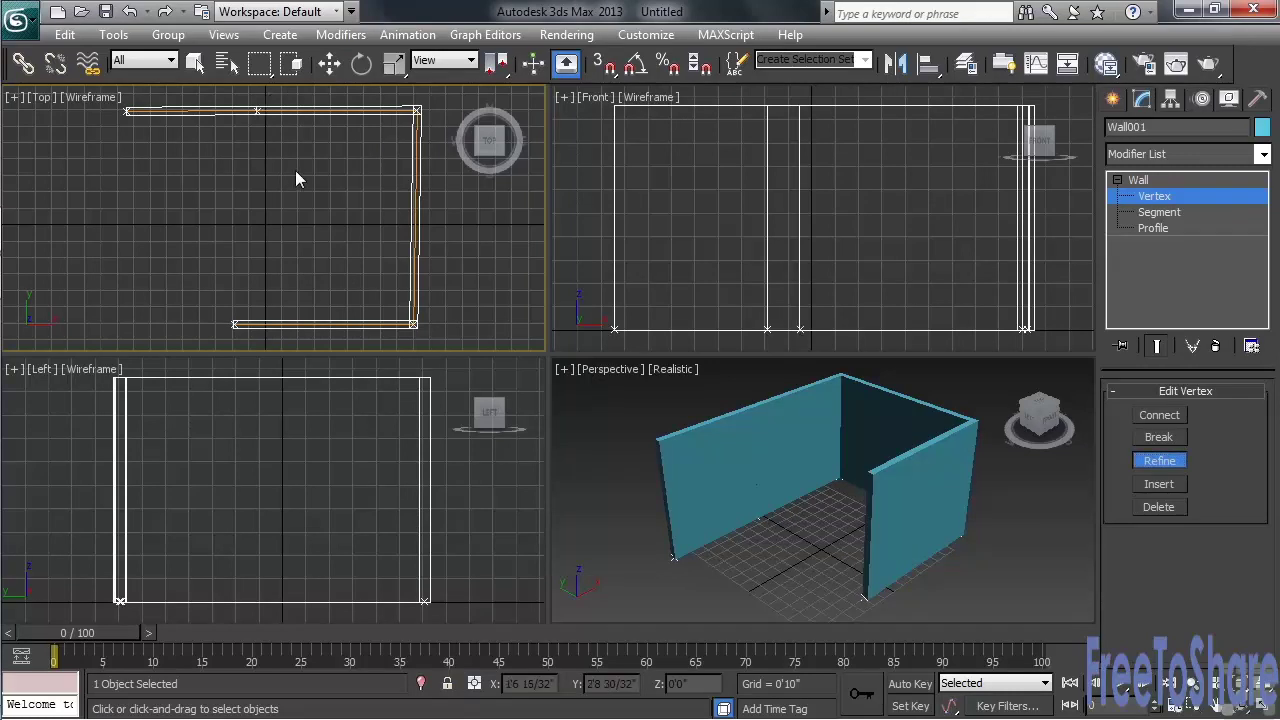
key(w)
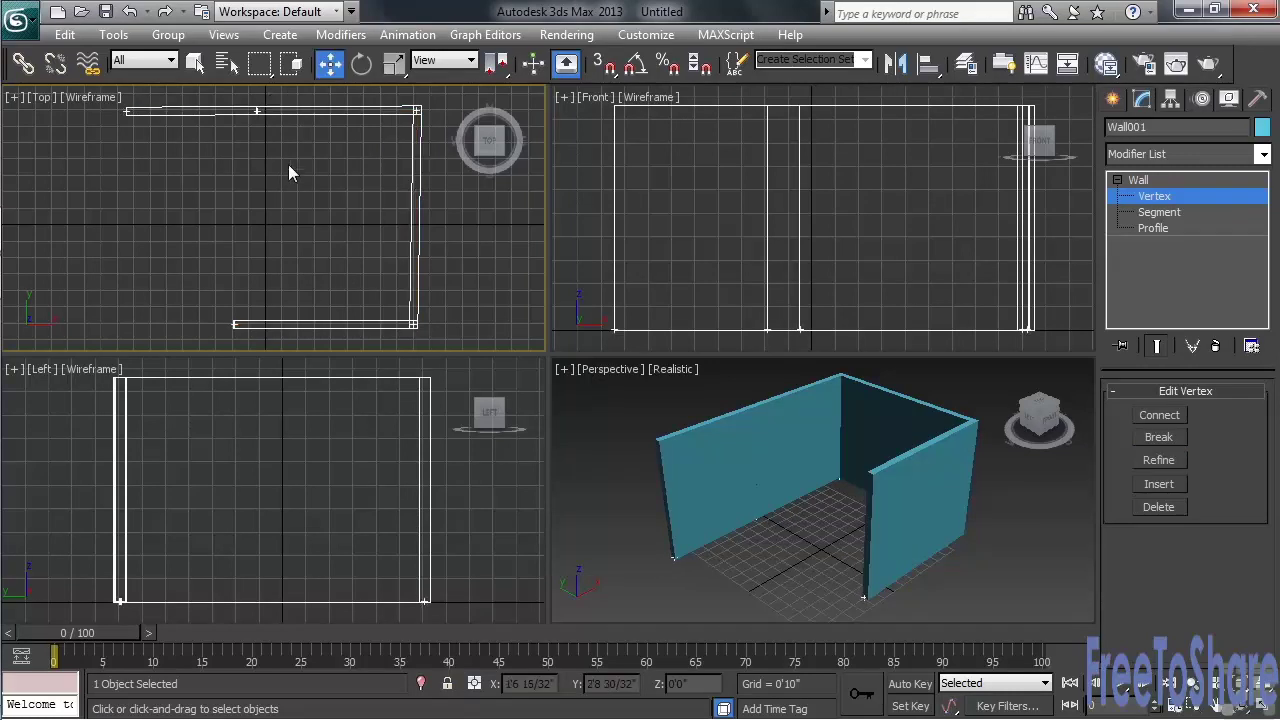
click(259, 111)
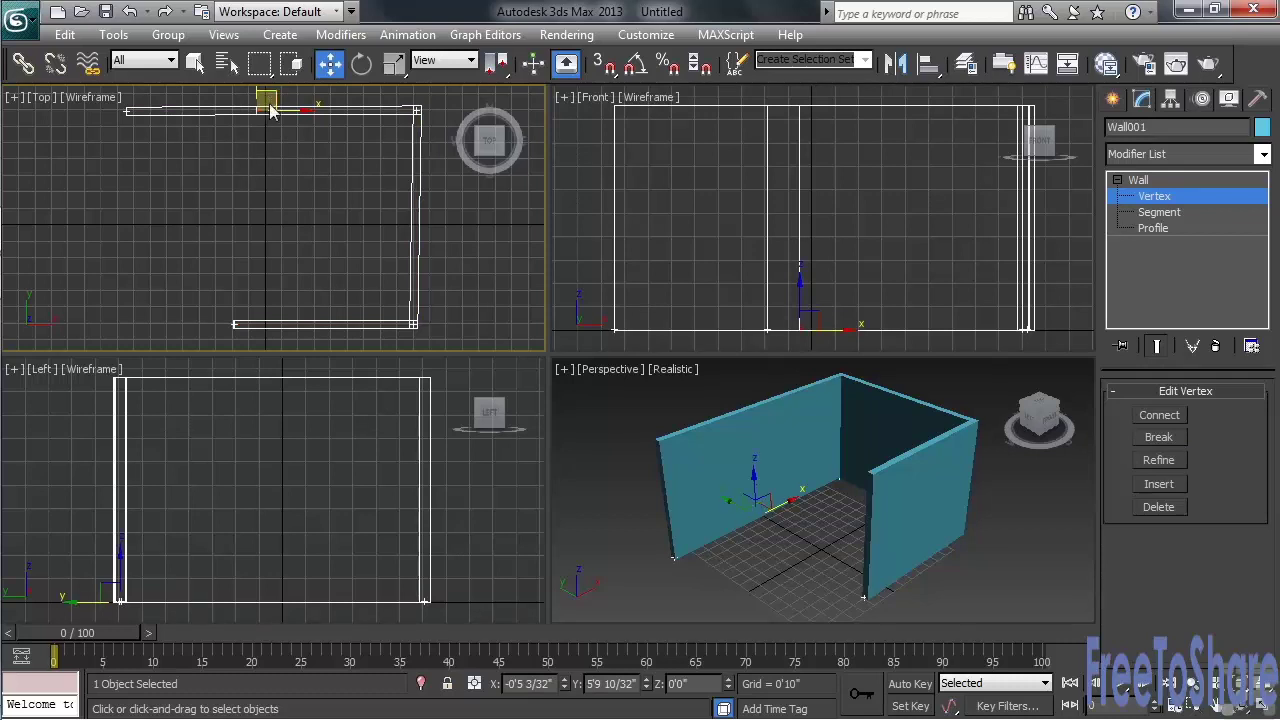
drag(270, 110, 285, 152)
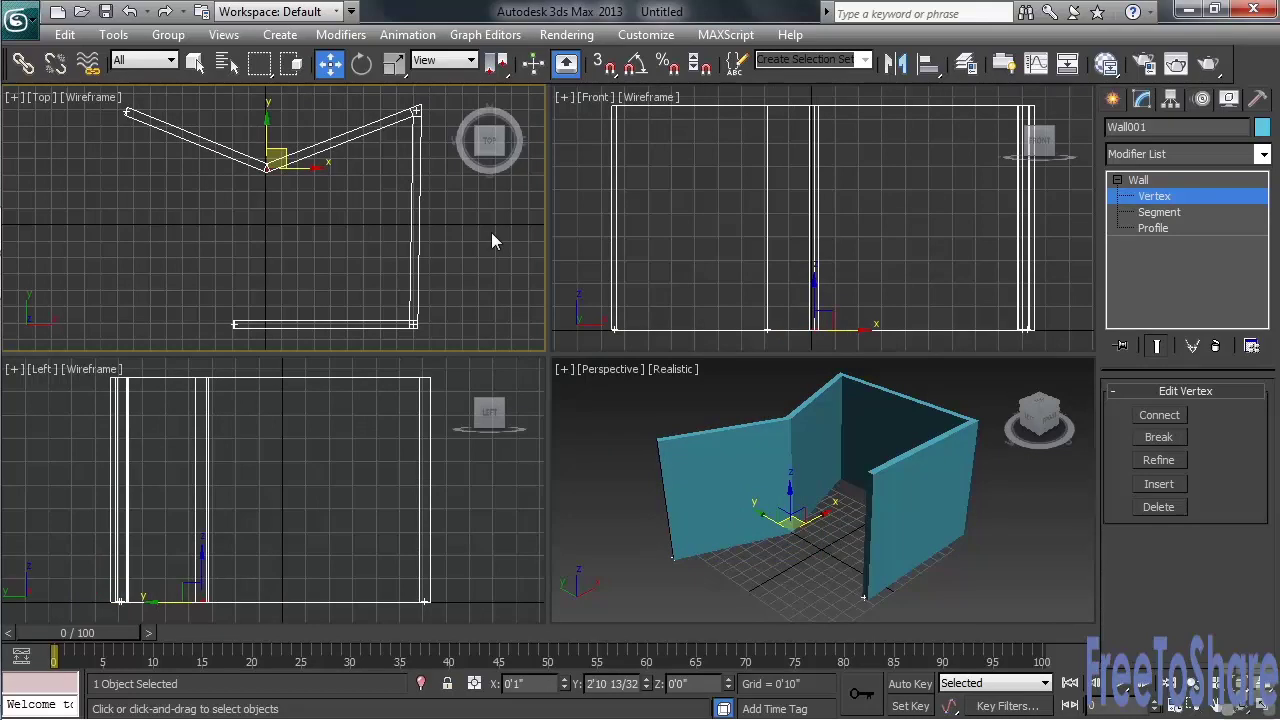
Insert a vertex into the right wall and push that side outward
click(1160, 484)
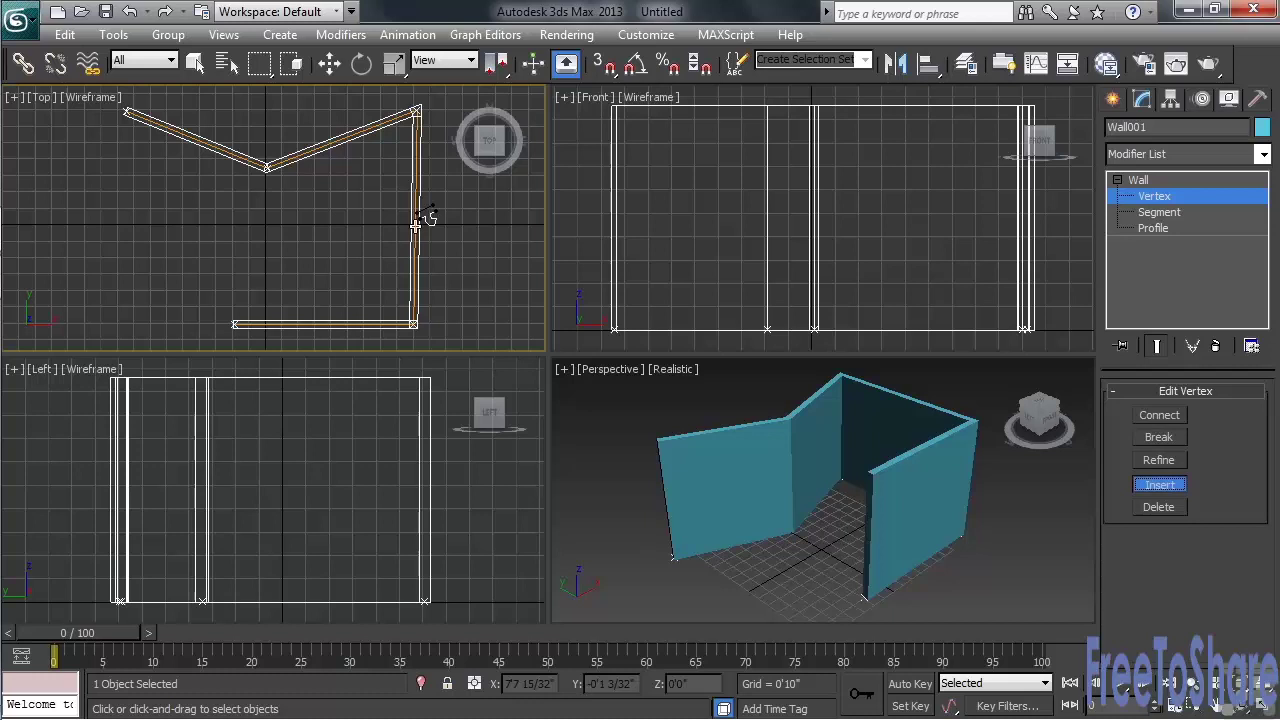
click(415, 226)
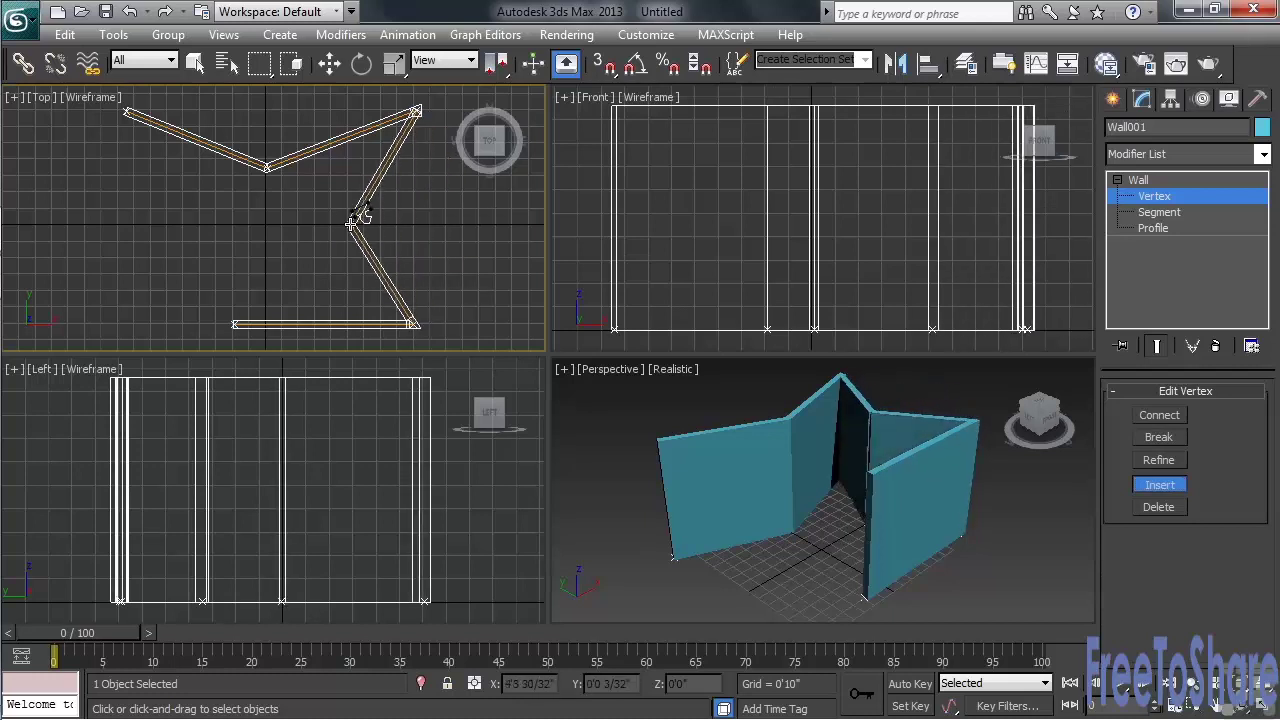
click(467, 219)
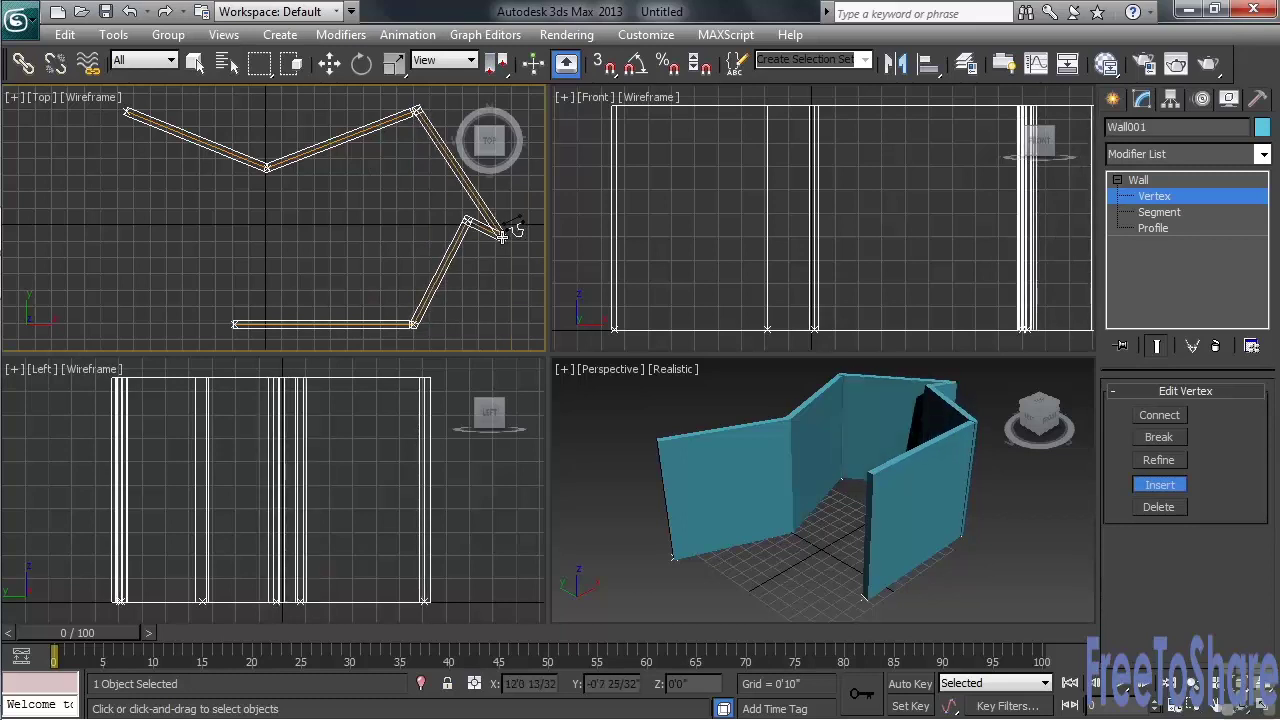
key(w)
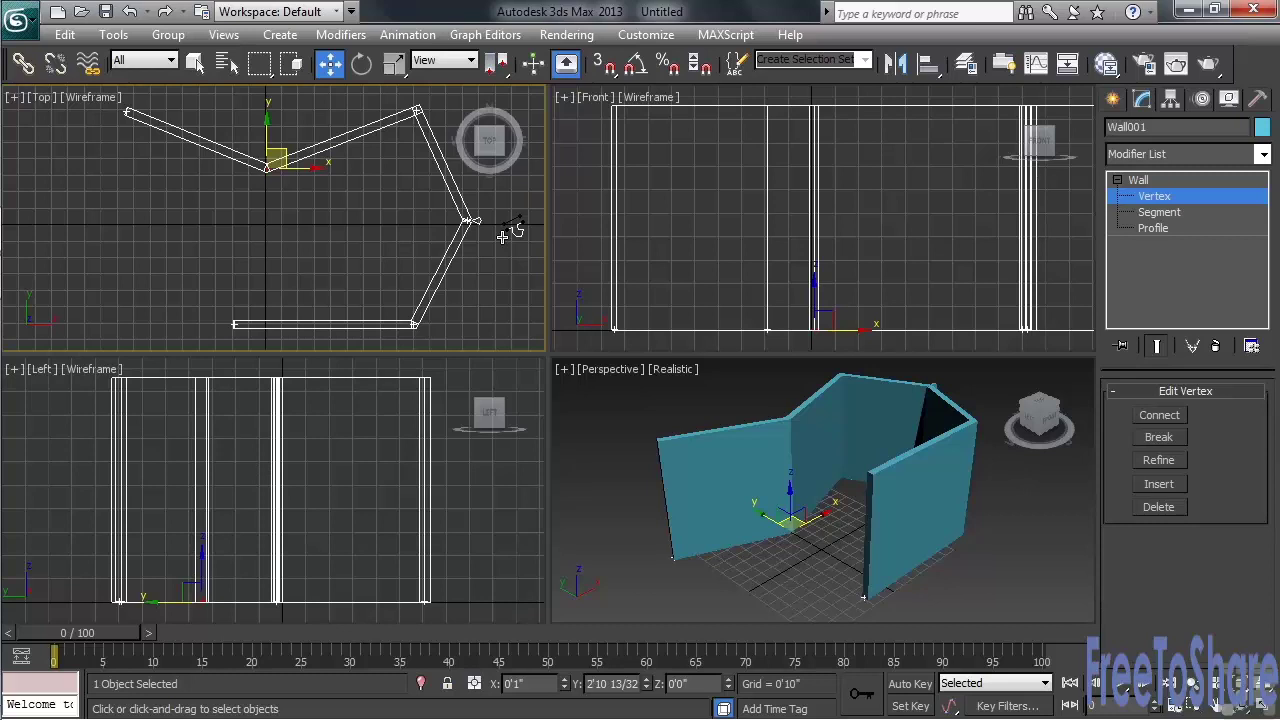
Connect bottom-left to top-left and middle-top to bottom-right vertices with new wall segments
click(1164, 417)
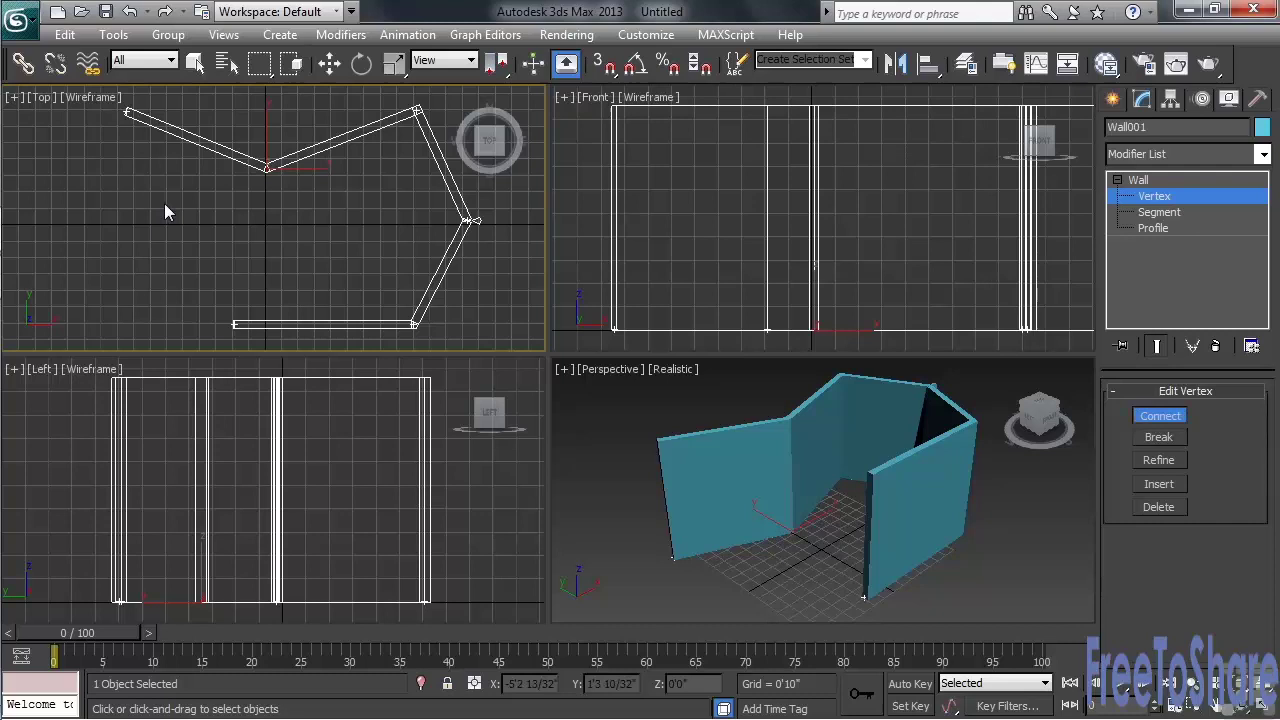
drag(233, 324, 127, 112)
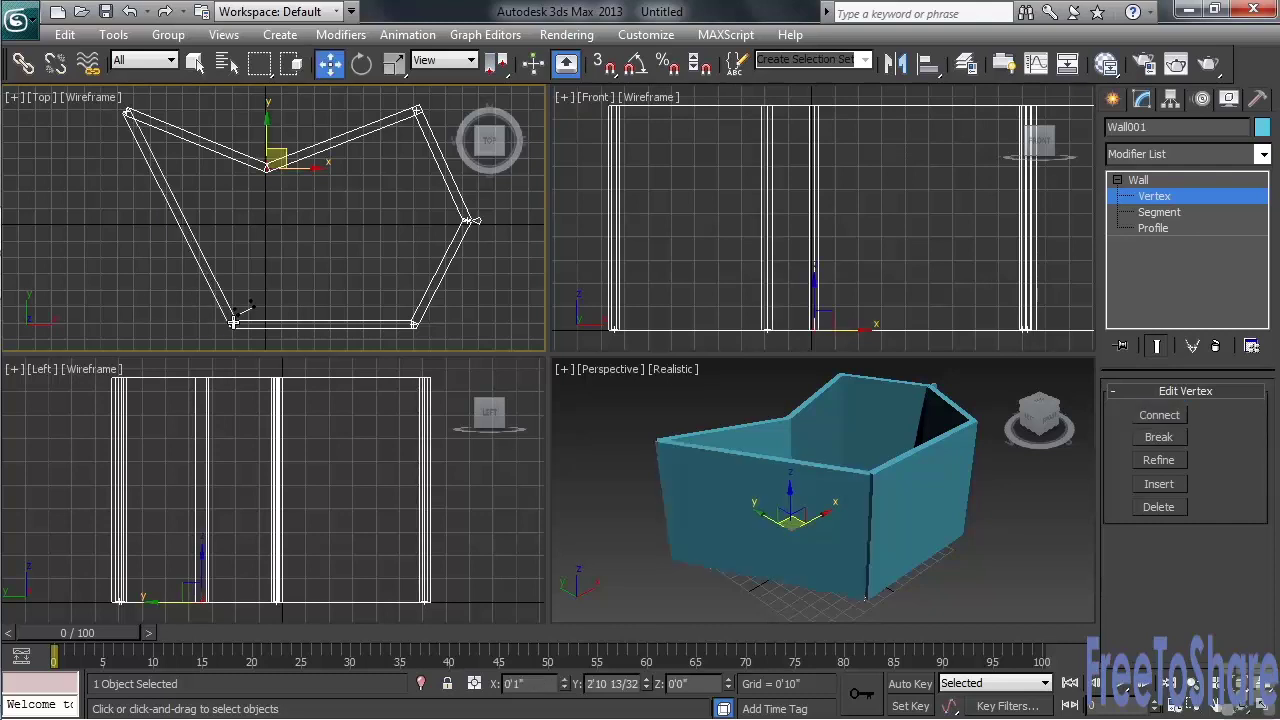
click(1170, 418)
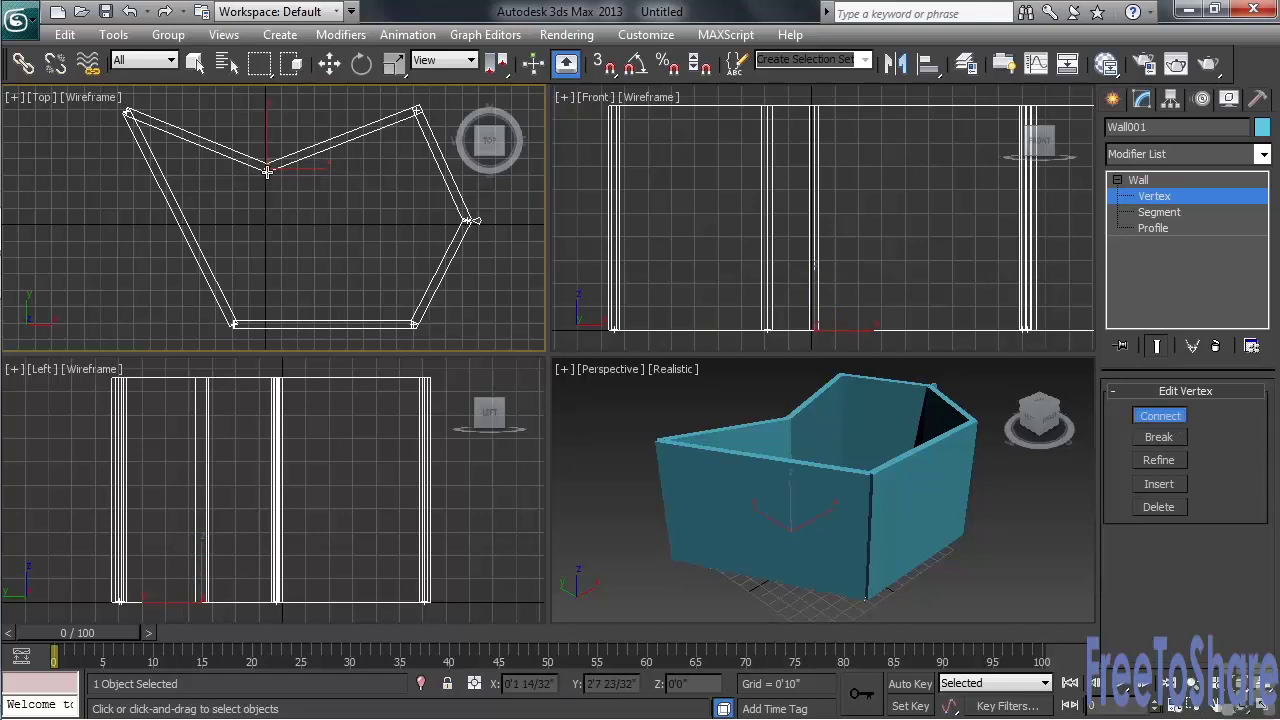
drag(268, 167, 413, 324)
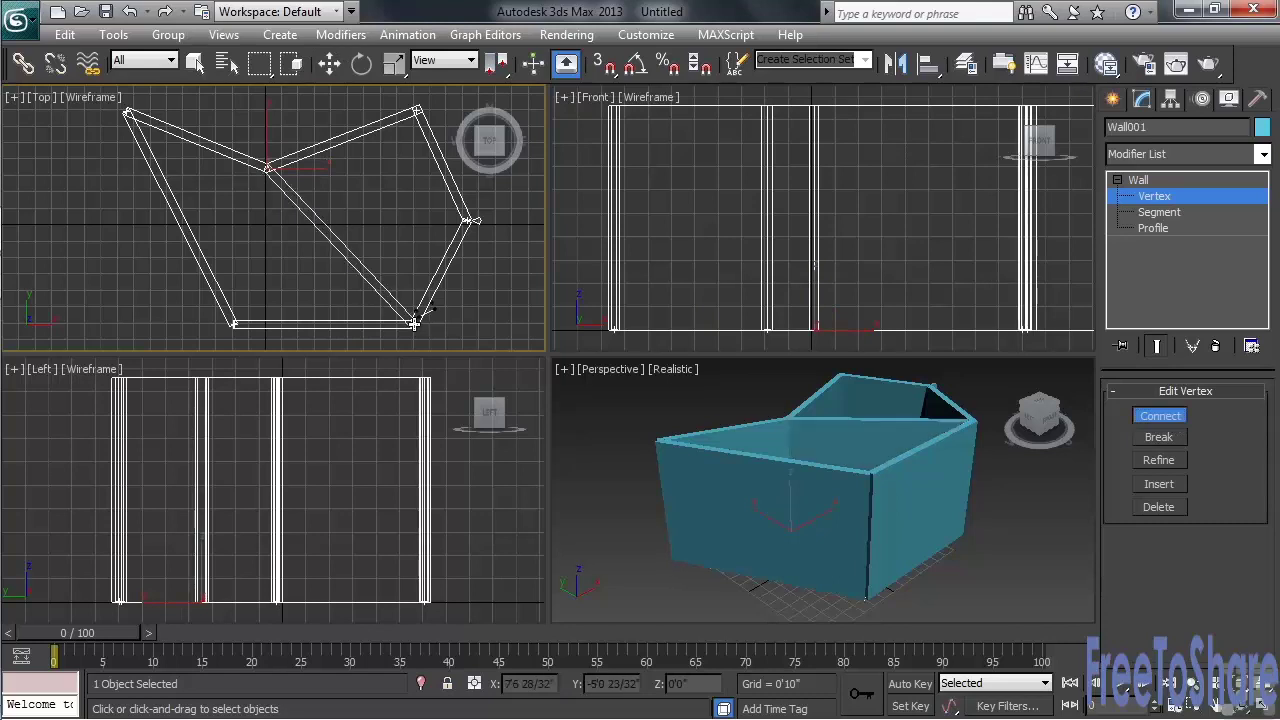
Remove the wall, leaving an empty scene fitted in all views
middle_click(600, 445)
alt+middle_drag(728, 522, 814, 541)
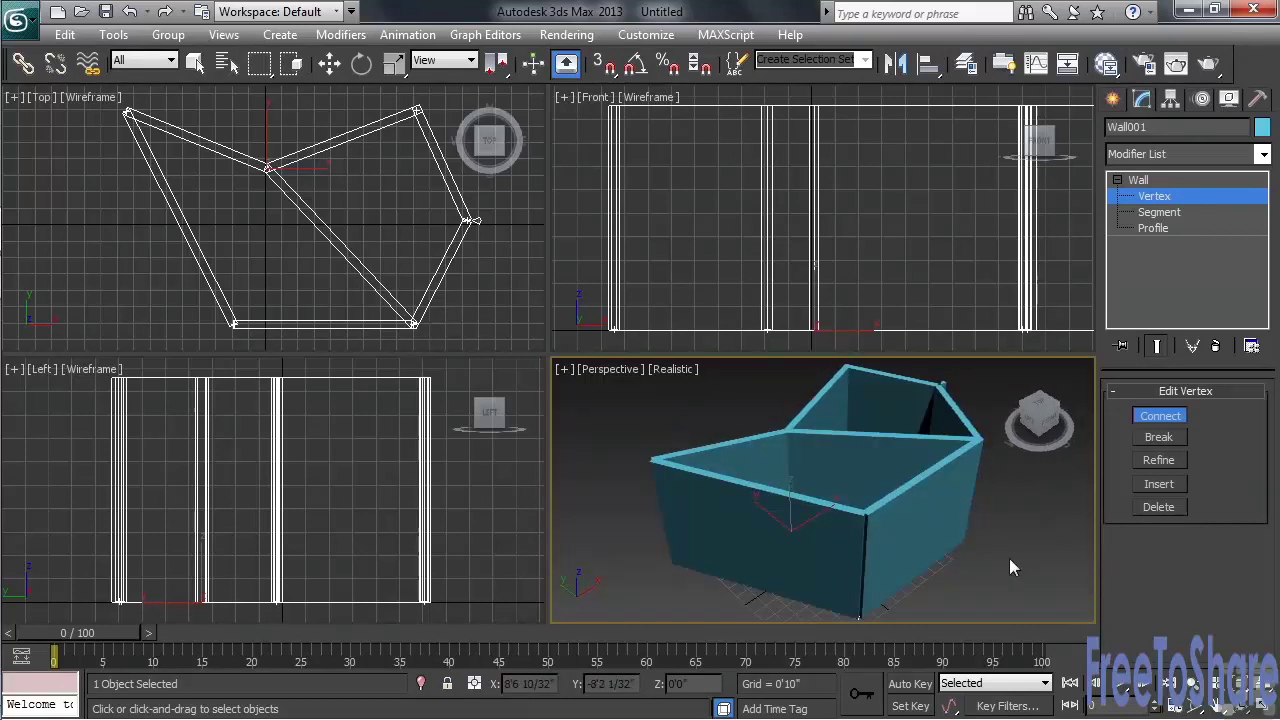
key(w)
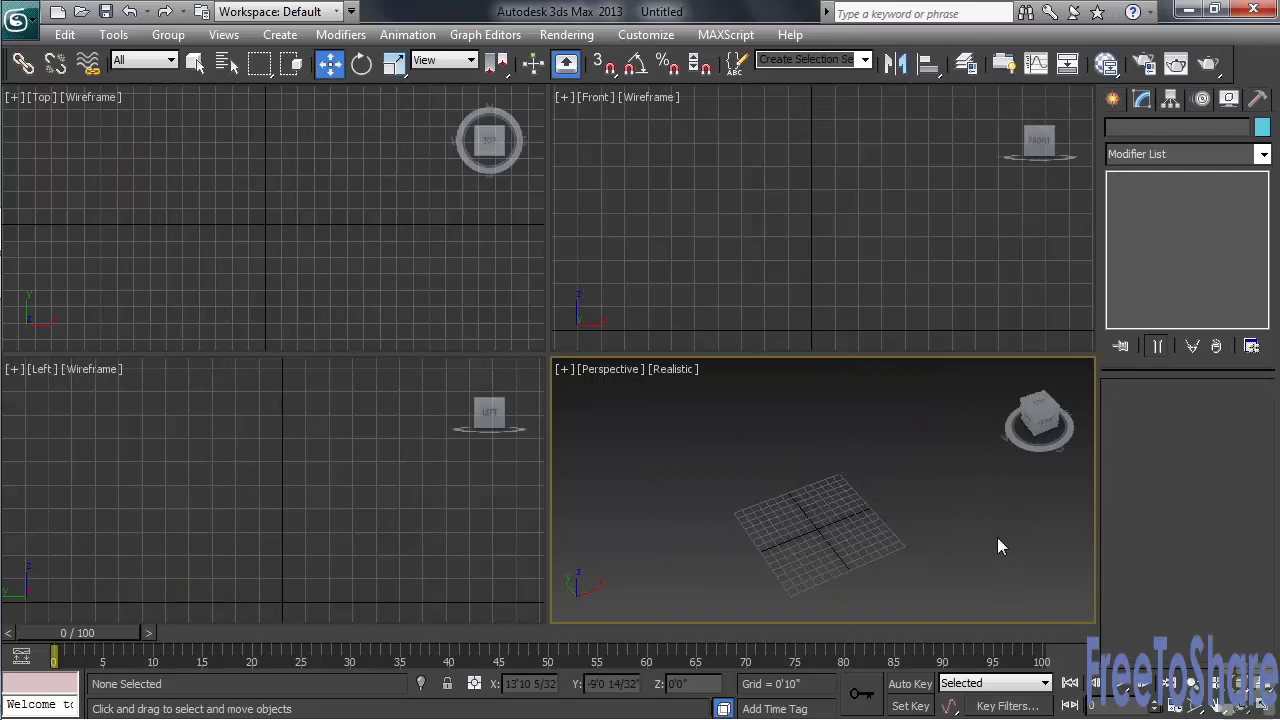
key(shift+ctrl+z)
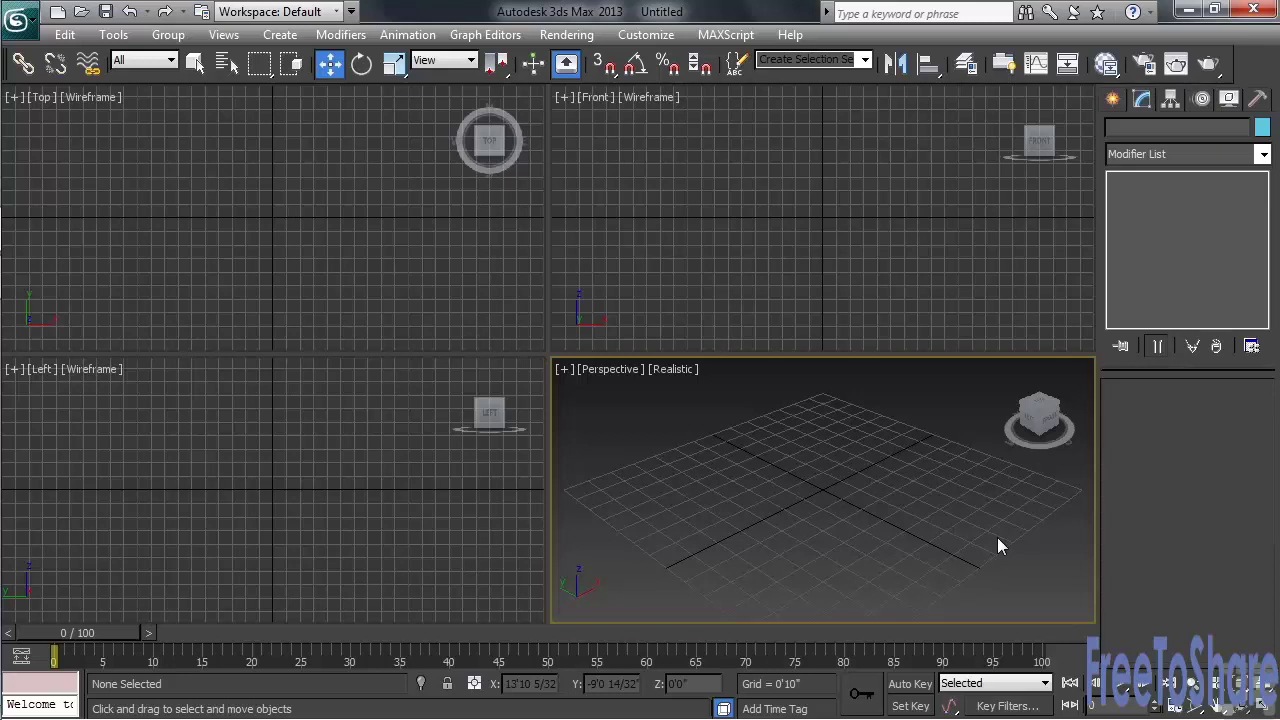
Switch the Create panel category to Doors, showing Pivot, Sliding and BiFold types
click(1113, 100)
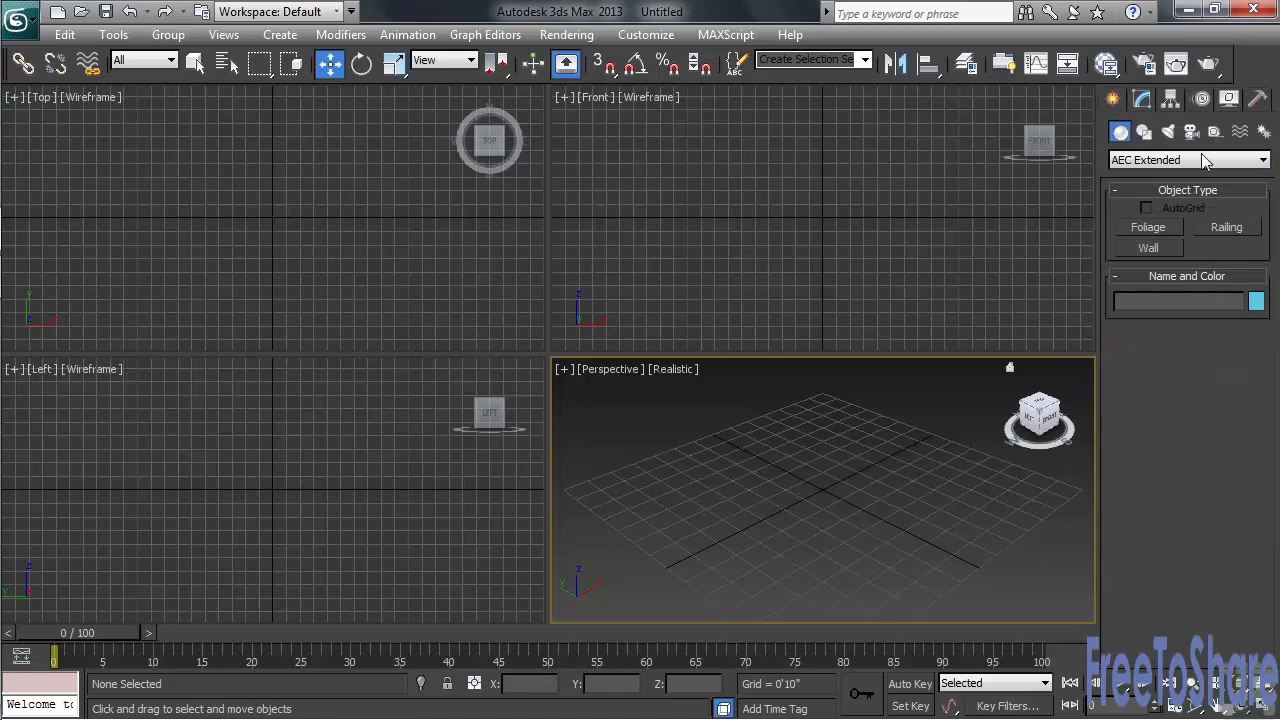
click(1250, 162)
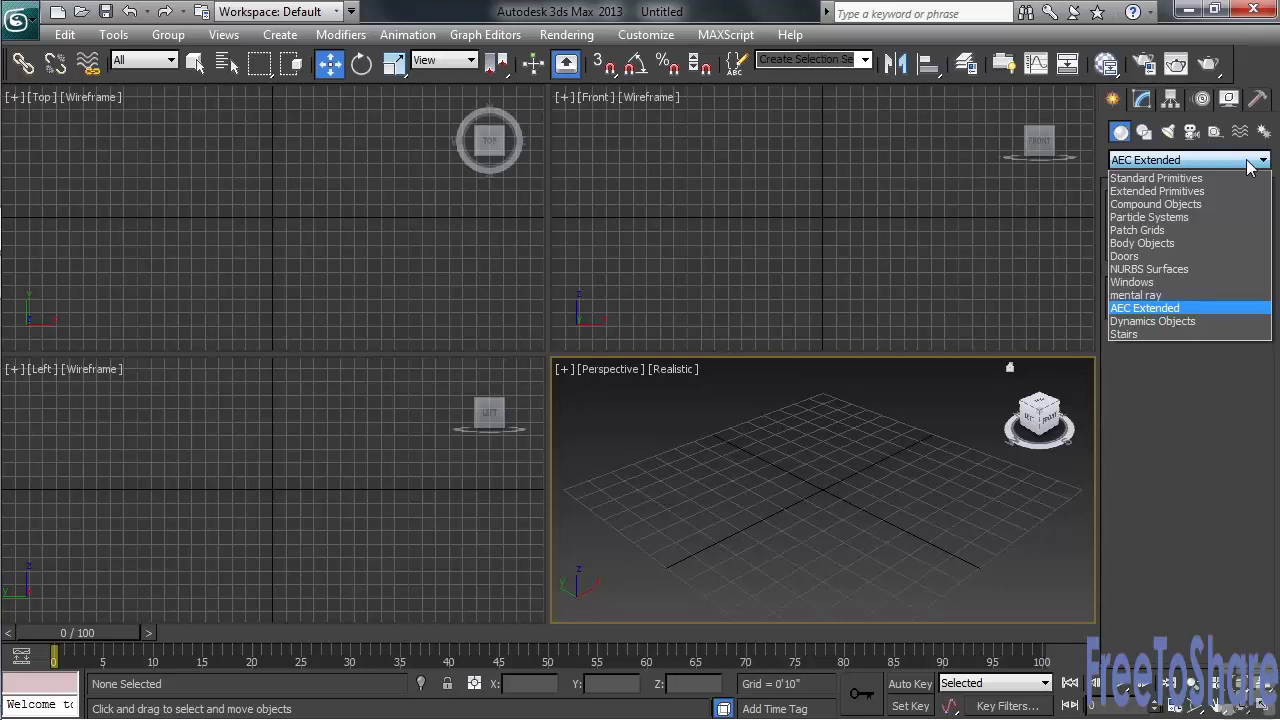
click(1128, 256)
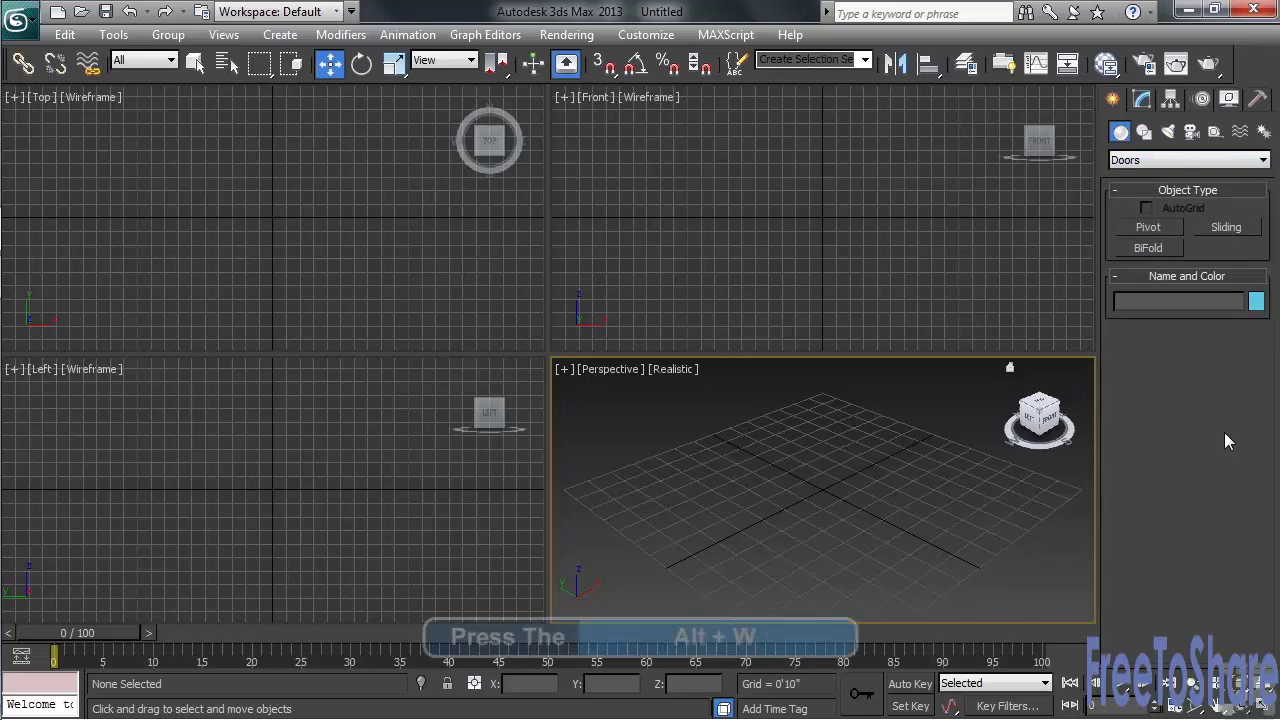
Create PivotDoor001, about 4'1" wide and high, in a maximized Perspective view
key(alt+w)
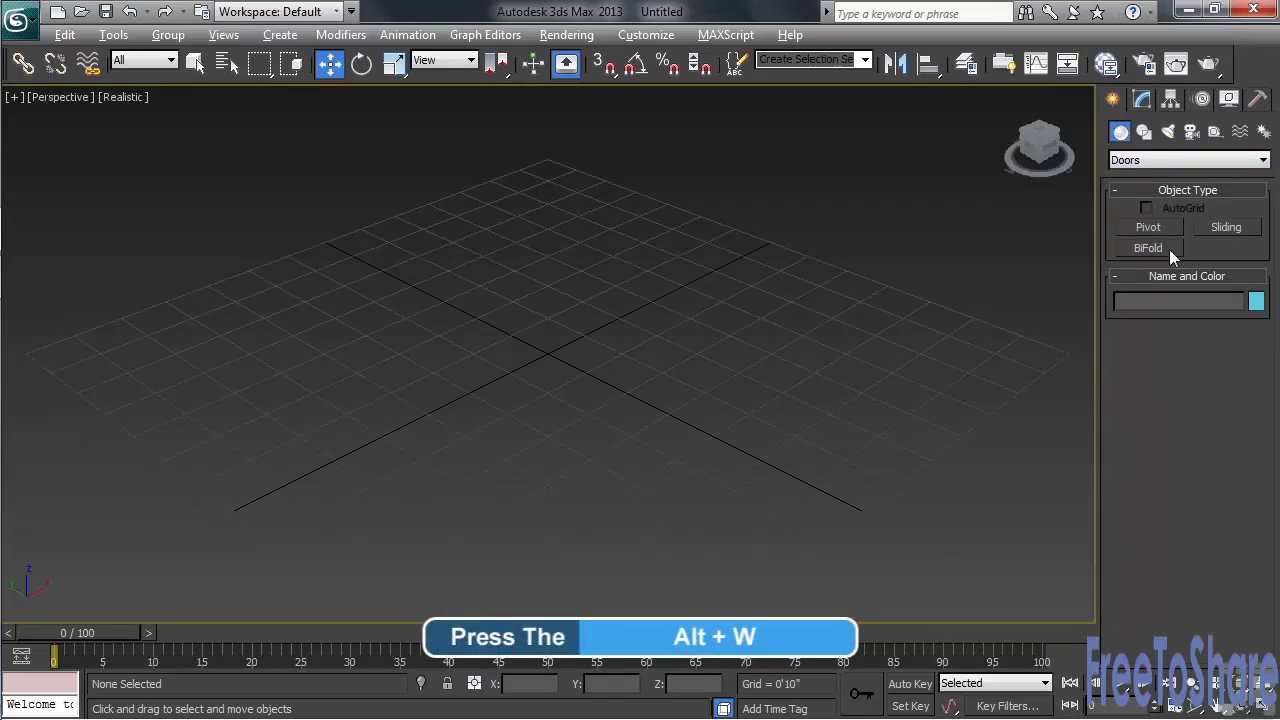
click(1149, 227)
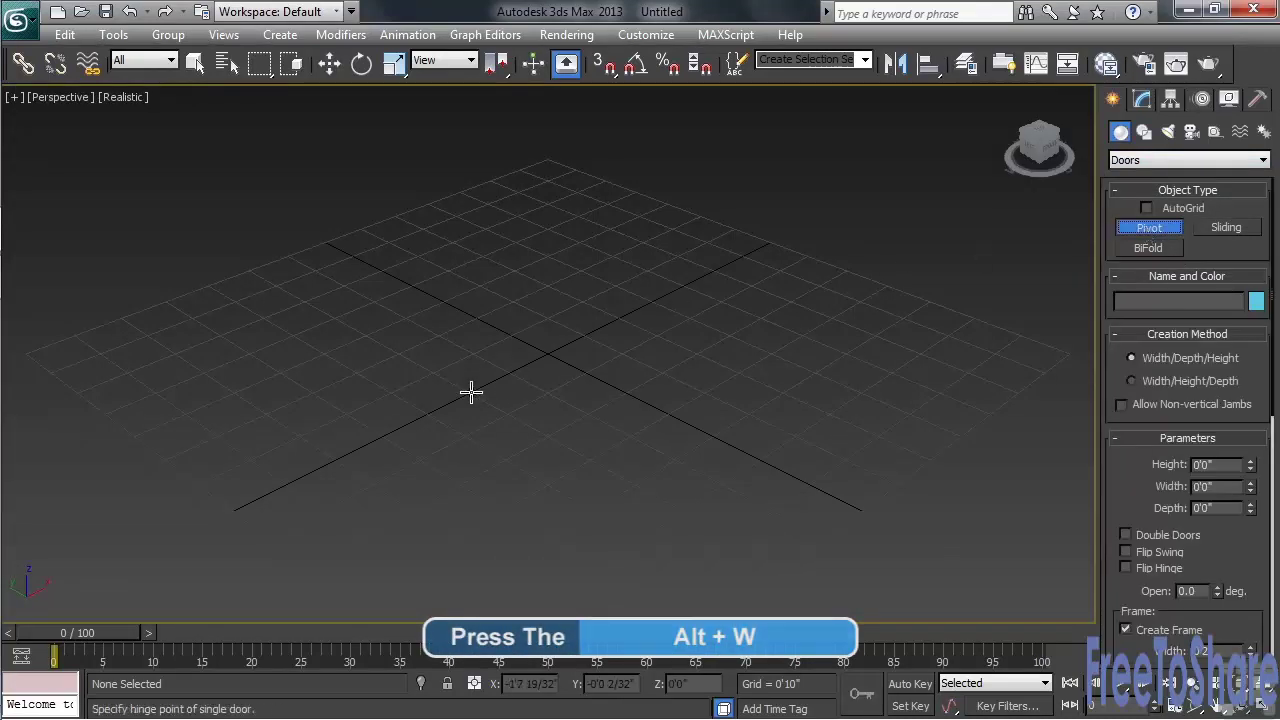
drag(471, 392, 660, 301)
click(657, 303)
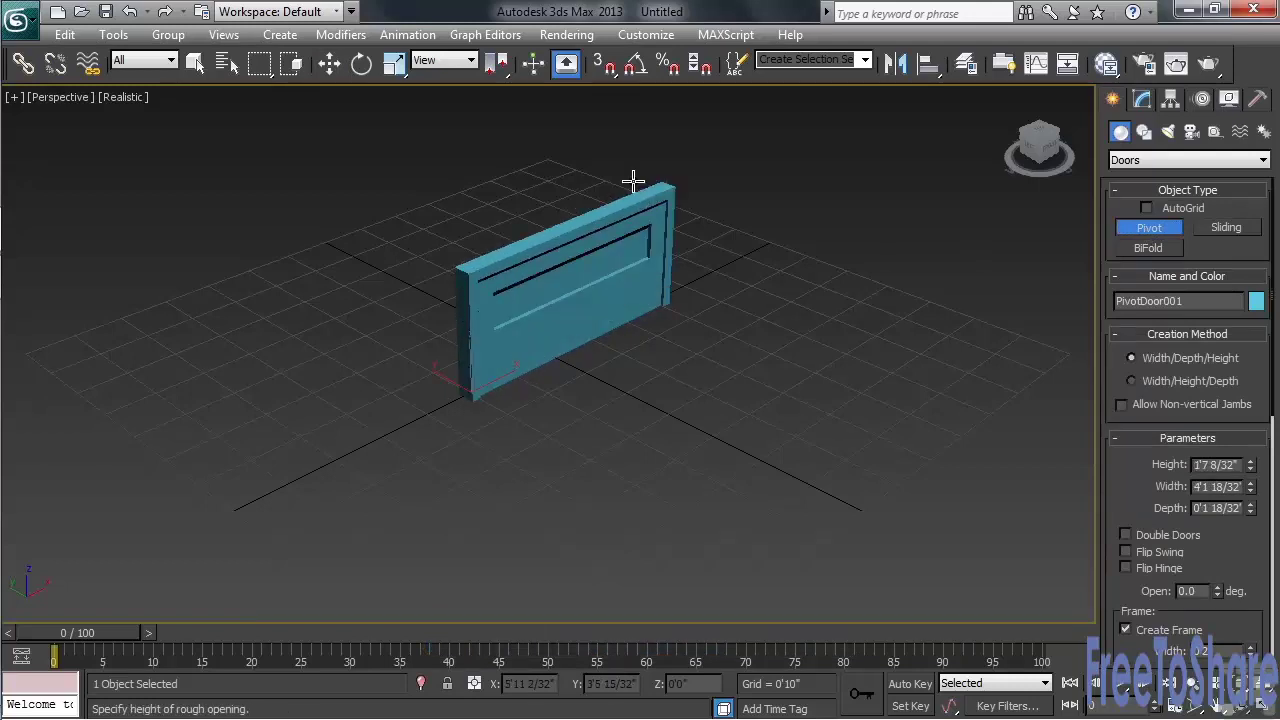
click(636, 64)
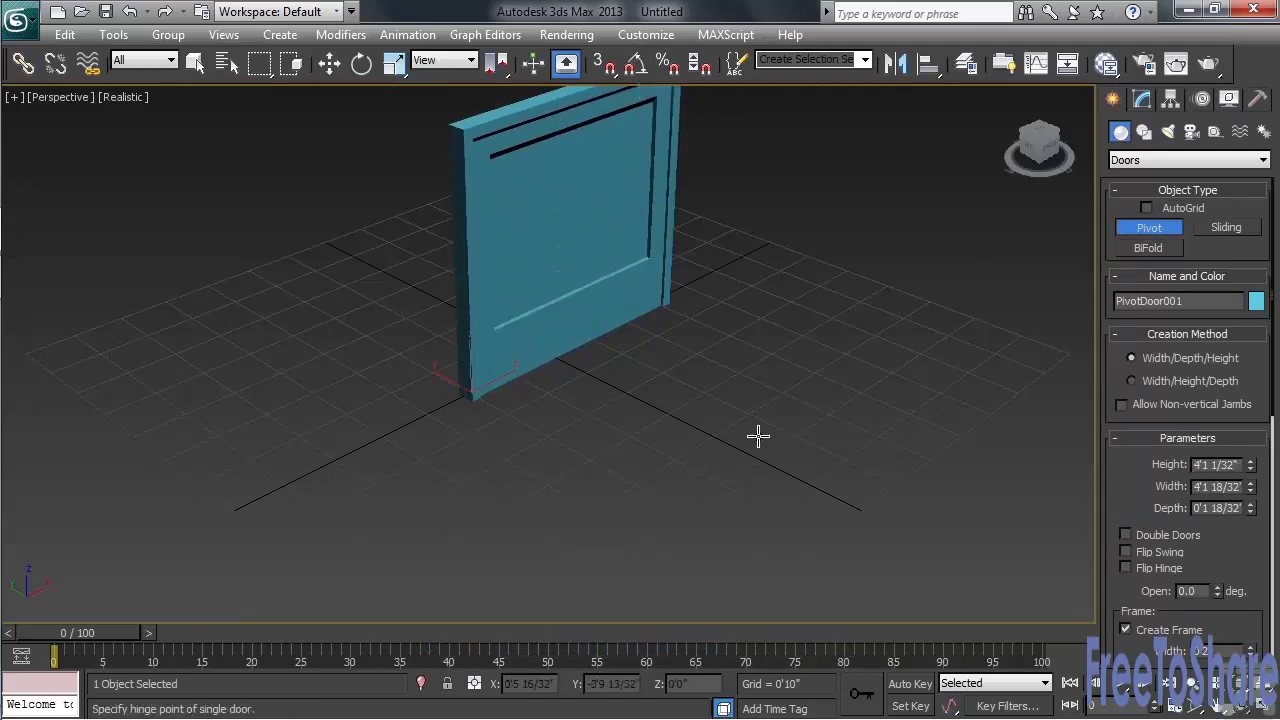
key(z)
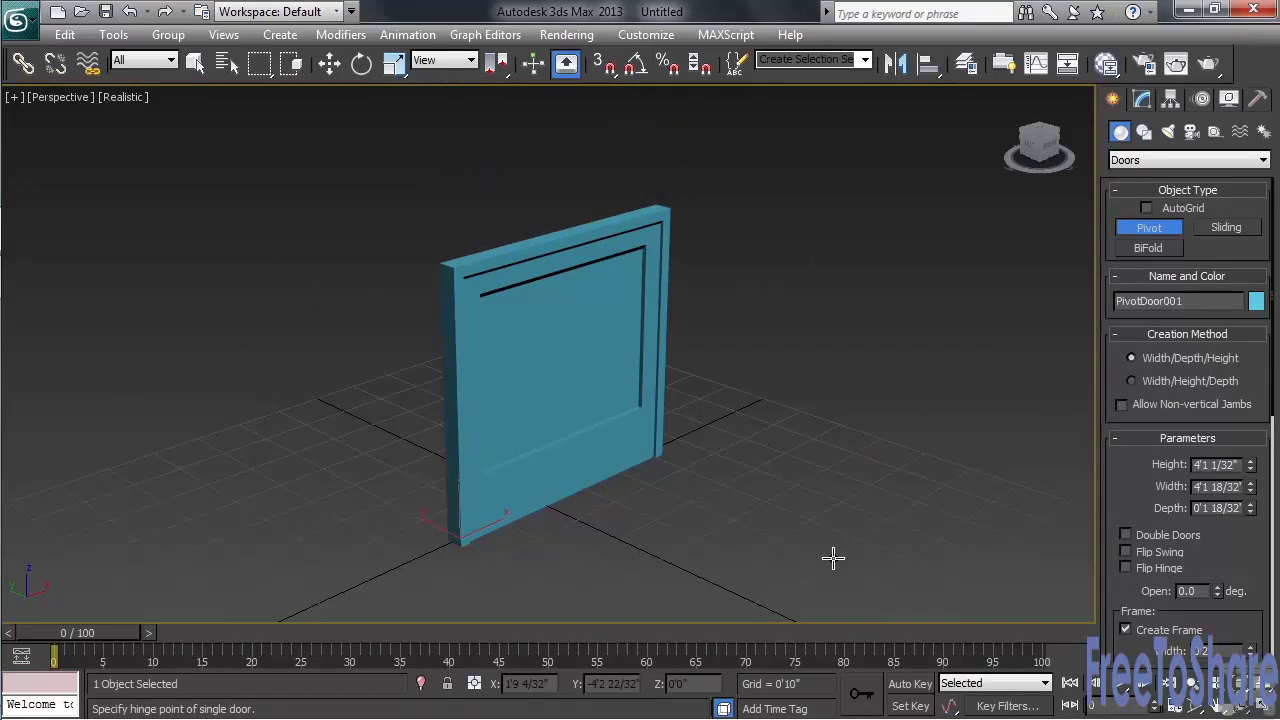
Set the door's height to 7'8 22/32" and width to 4'9"
click(1142, 100)
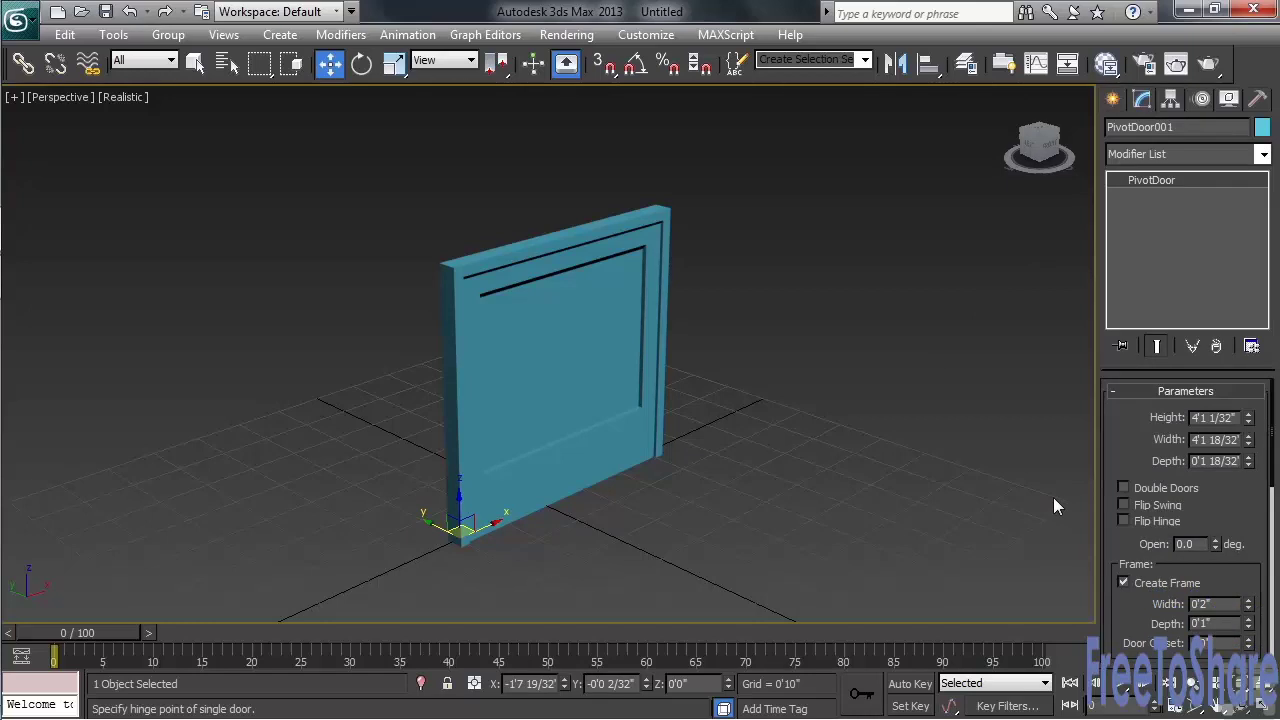
drag(1248, 418, 1202, 330)
scroll(777, 491, down, 4)
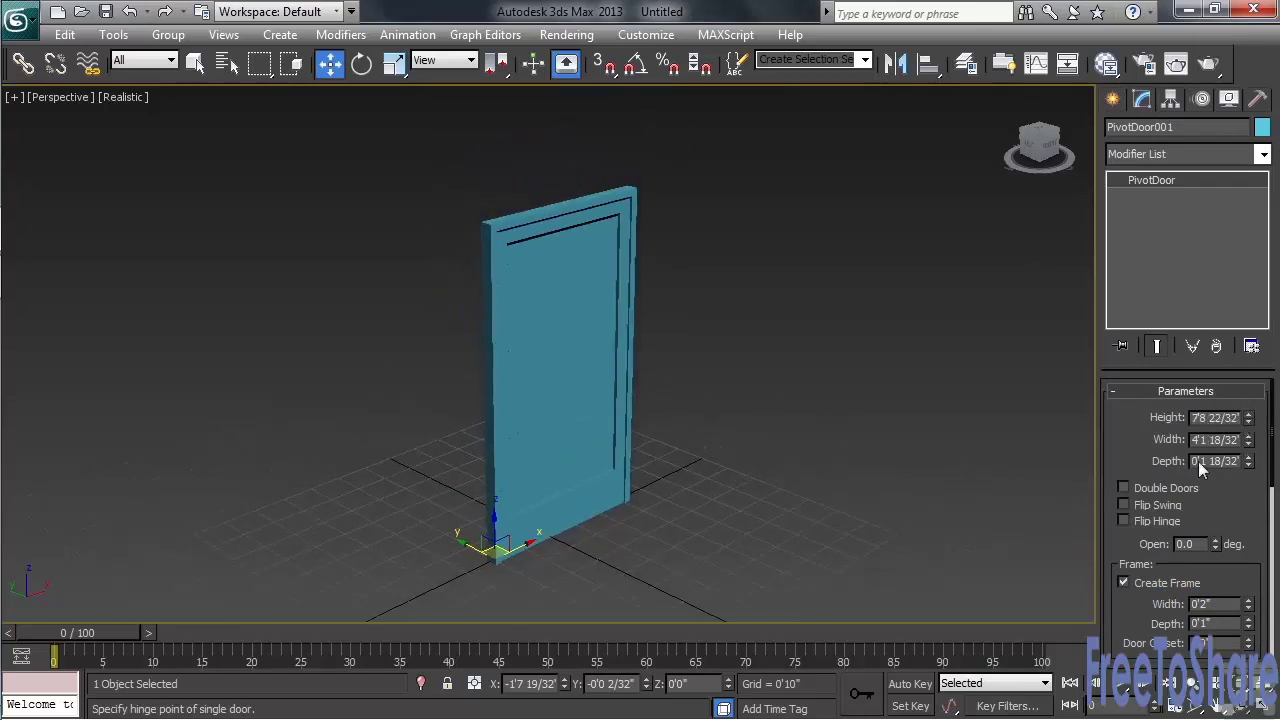
drag(1248, 448, 1170, 342)
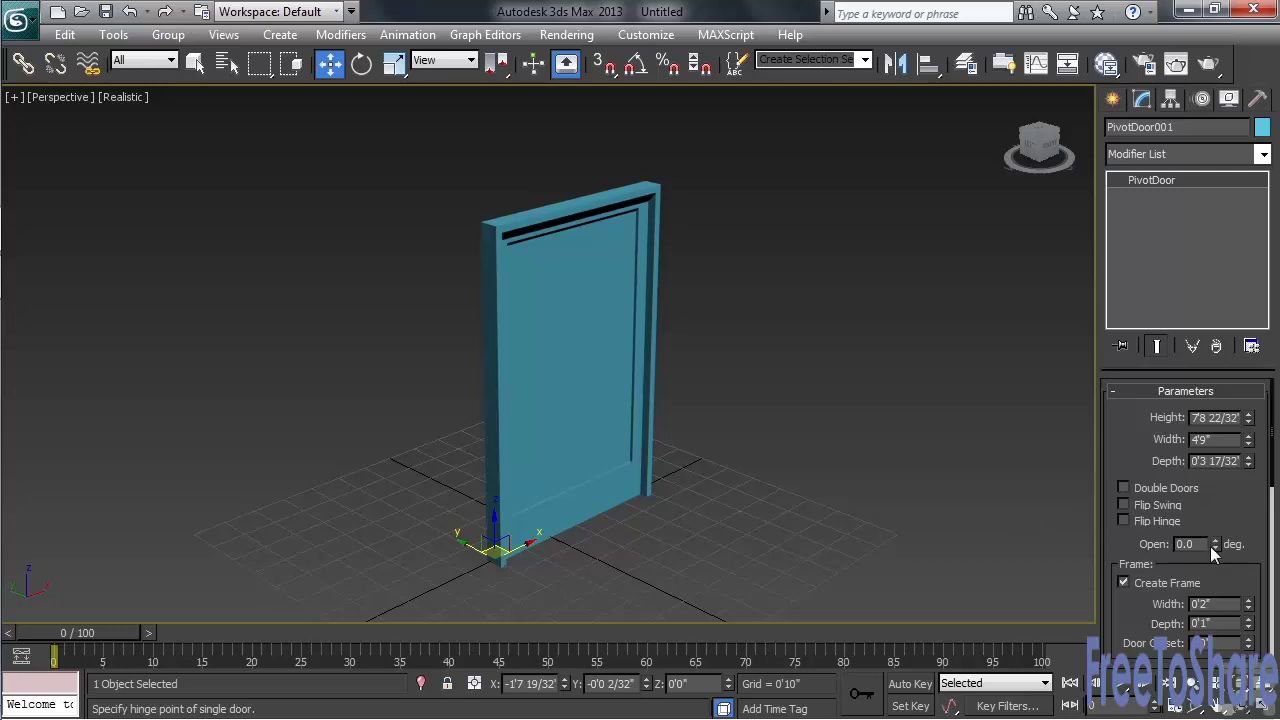
Make it a double door with flipped swing, open 30.5 degrees
drag(1215, 545, 1186, 505)
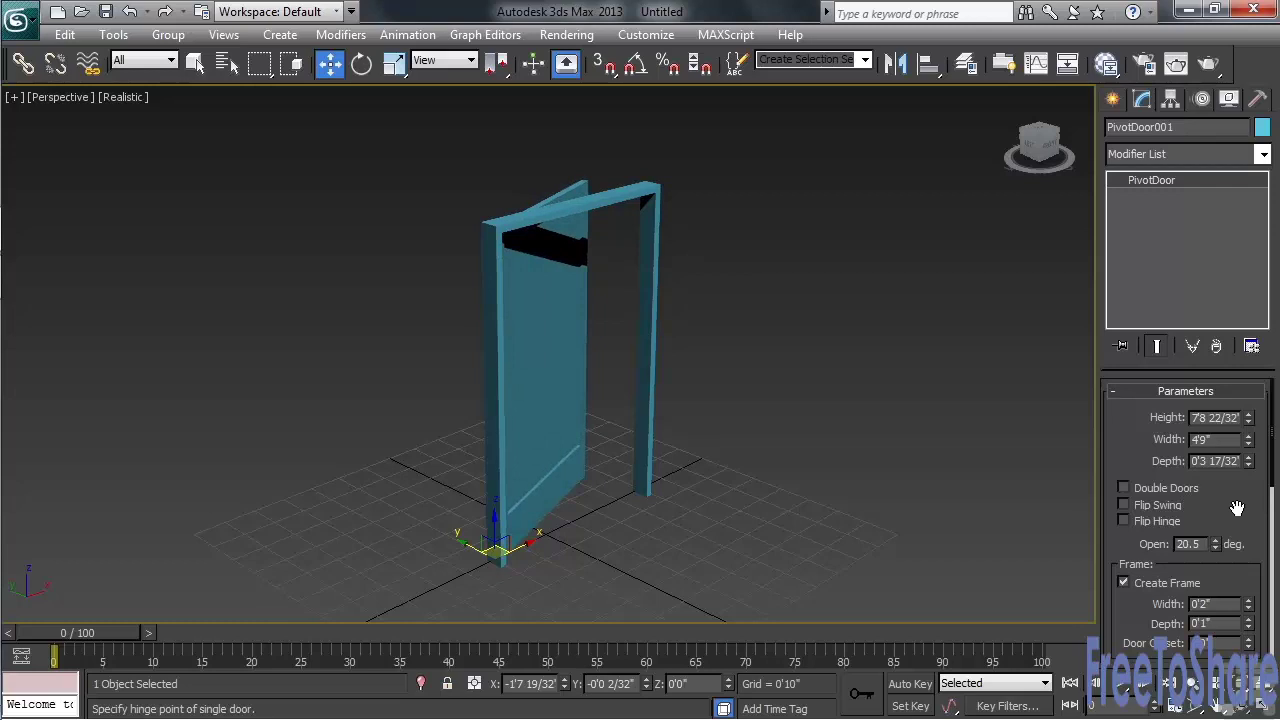
click(1123, 488)
drag(1217, 549, 1206, 500)
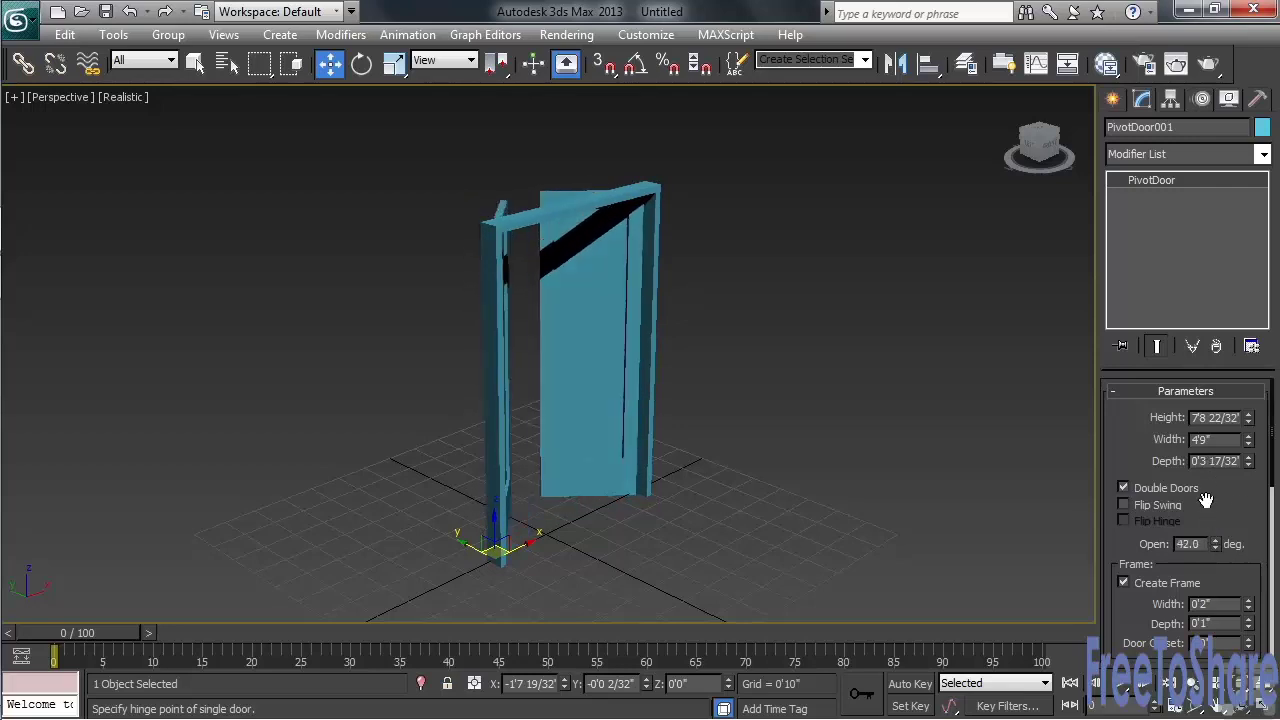
click(1126, 504)
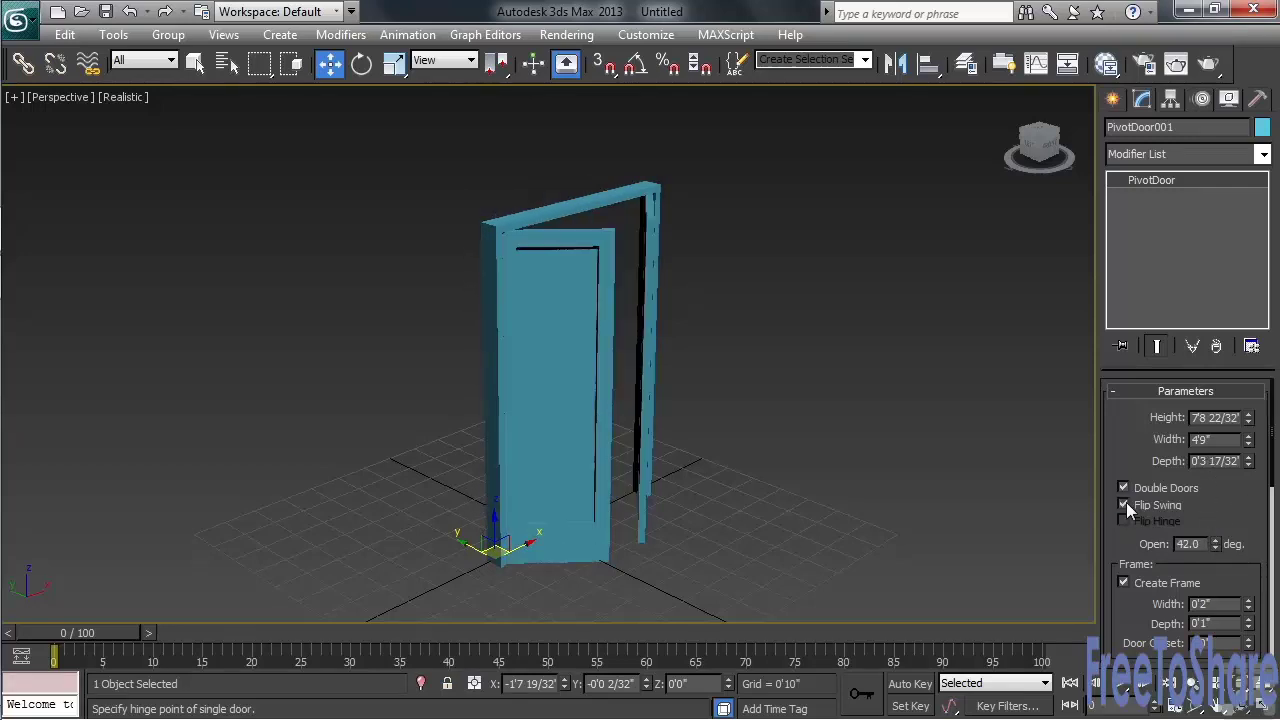
drag(1215, 547, 1192, 567)
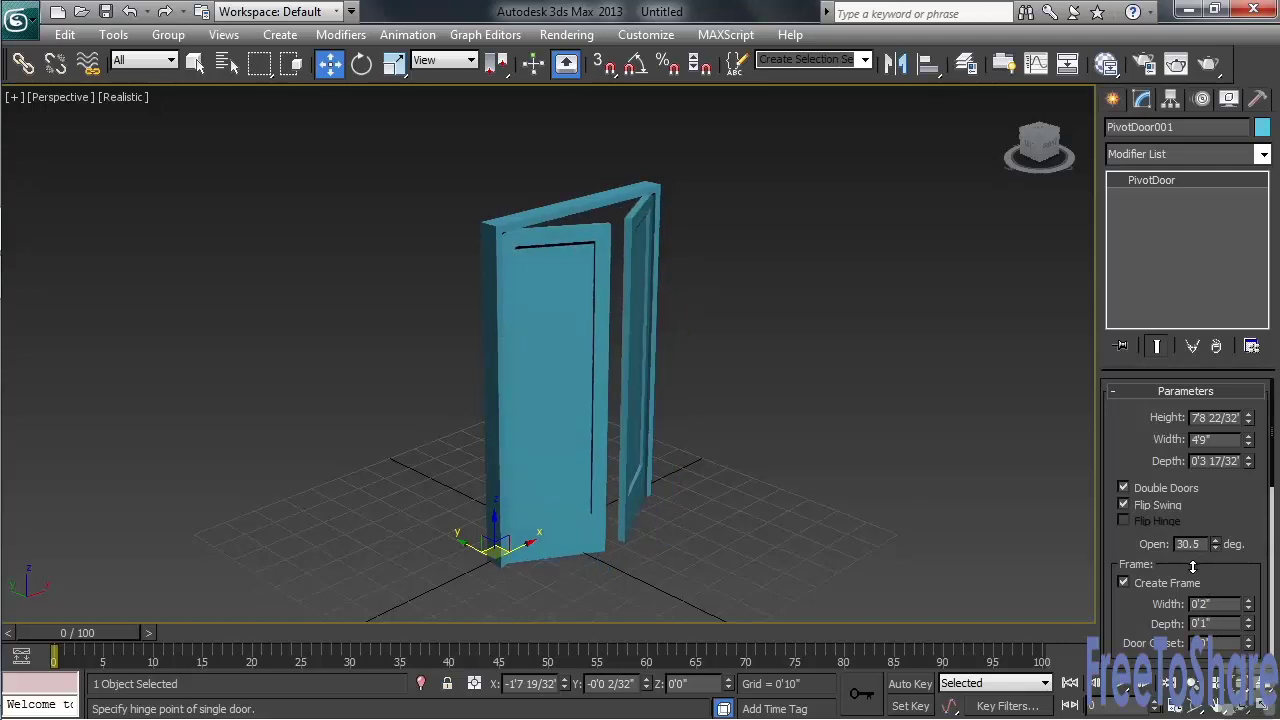
Revert to a single leaf with flipped hinge, open 15.5°, and scroll to Leaf Parameters
click(1123, 487)
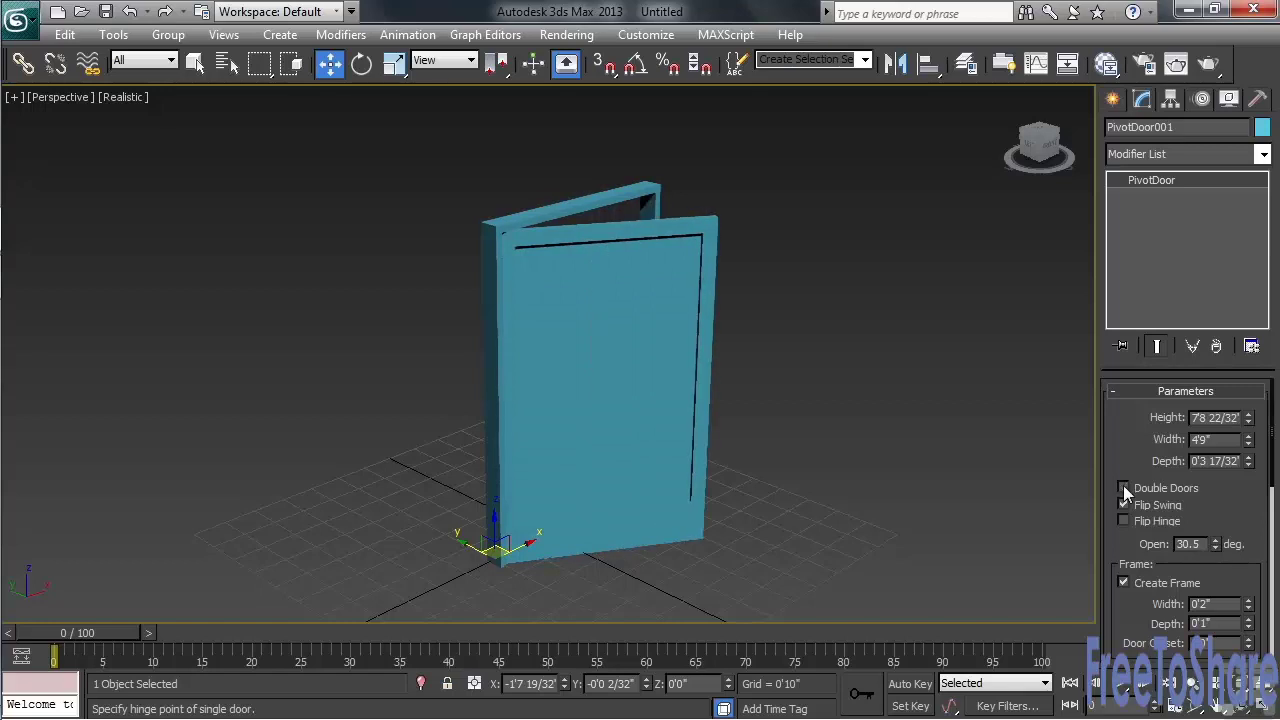
drag(1215, 547, 1177, 563)
click(1123, 520)
alt+middle_drag(893, 542, 612, 496)
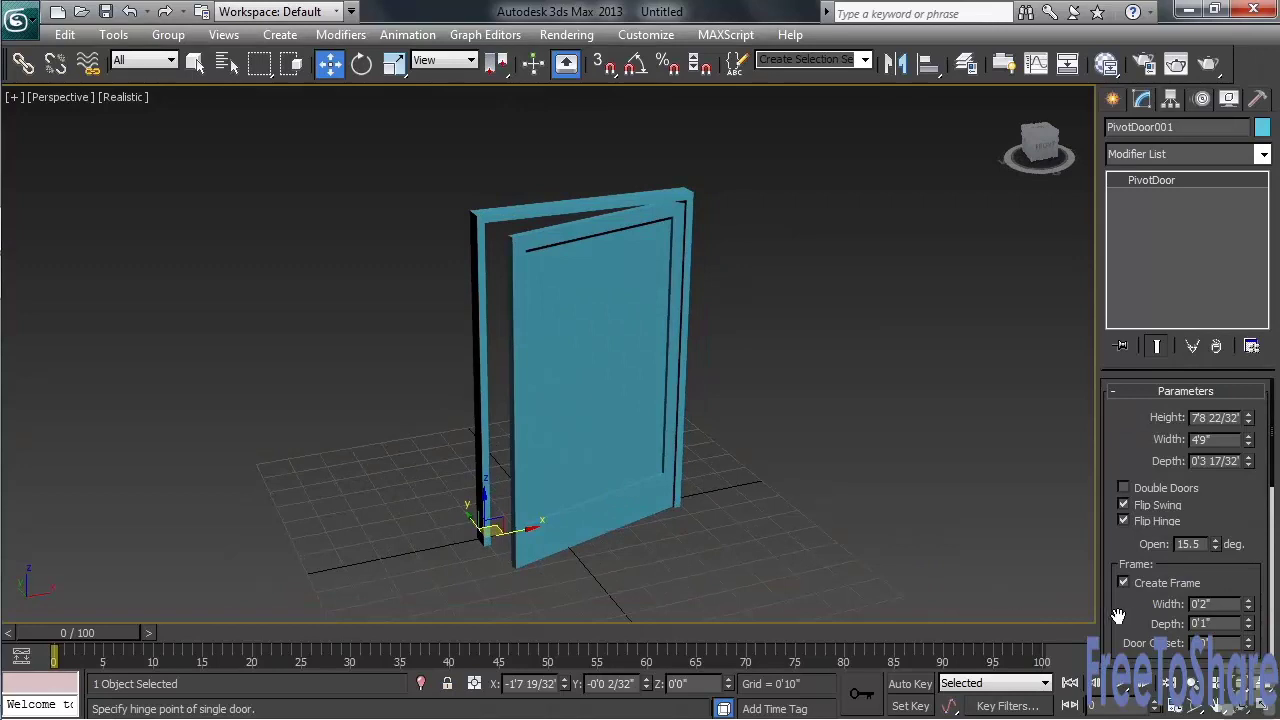
drag(1127, 615, 1093, 333)
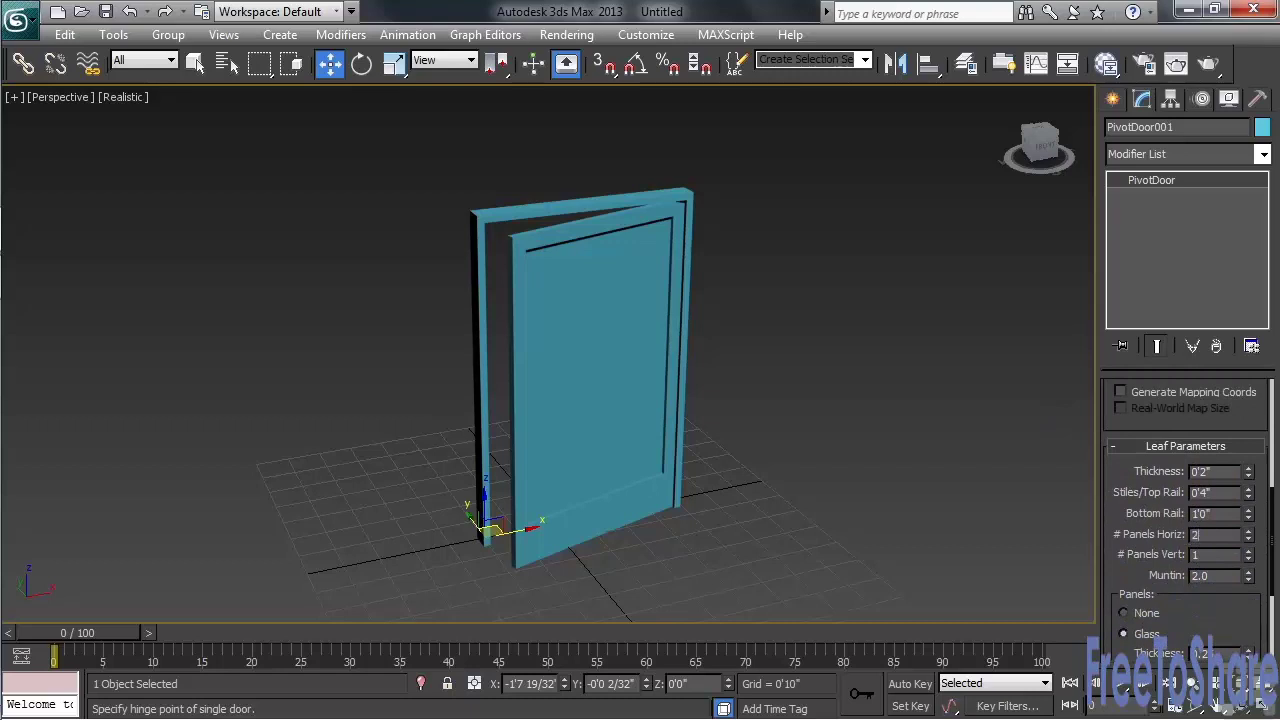
Divide the door leaf into 2 horizontal by 2 vertical panels
key(Tab)
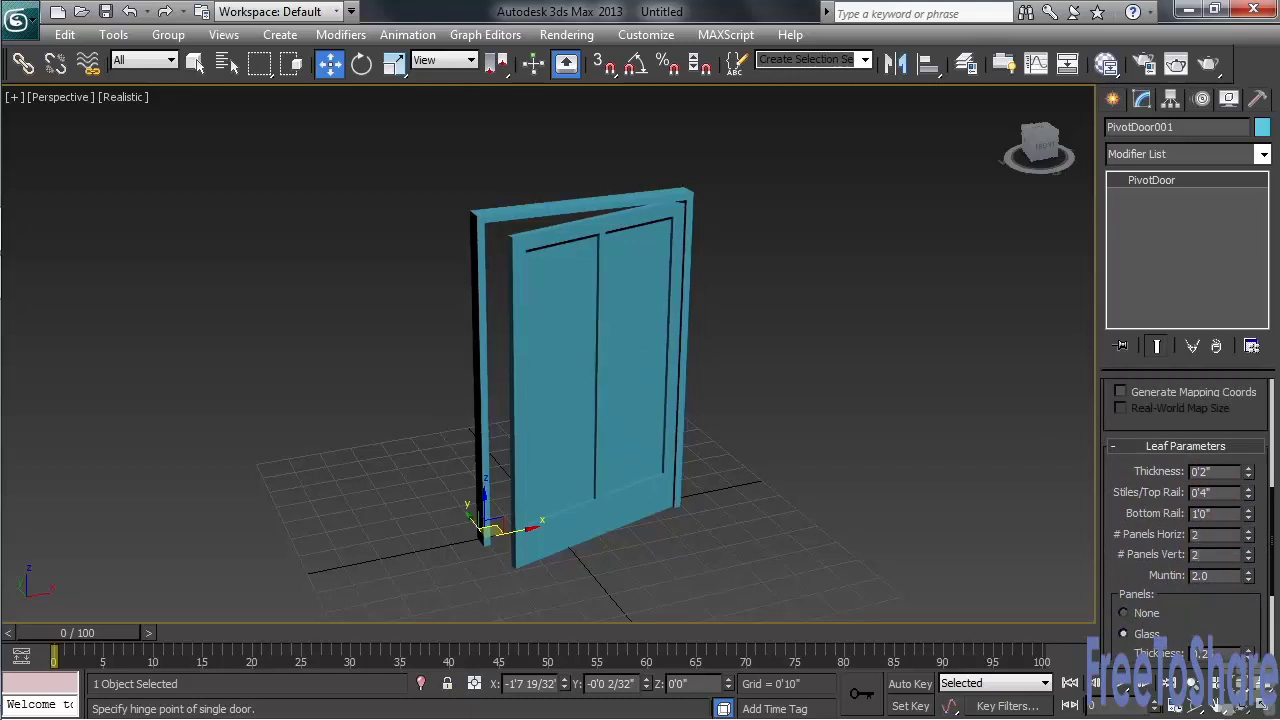
text(2)
key(Return)
drag(1238, 614, 1240, 455)
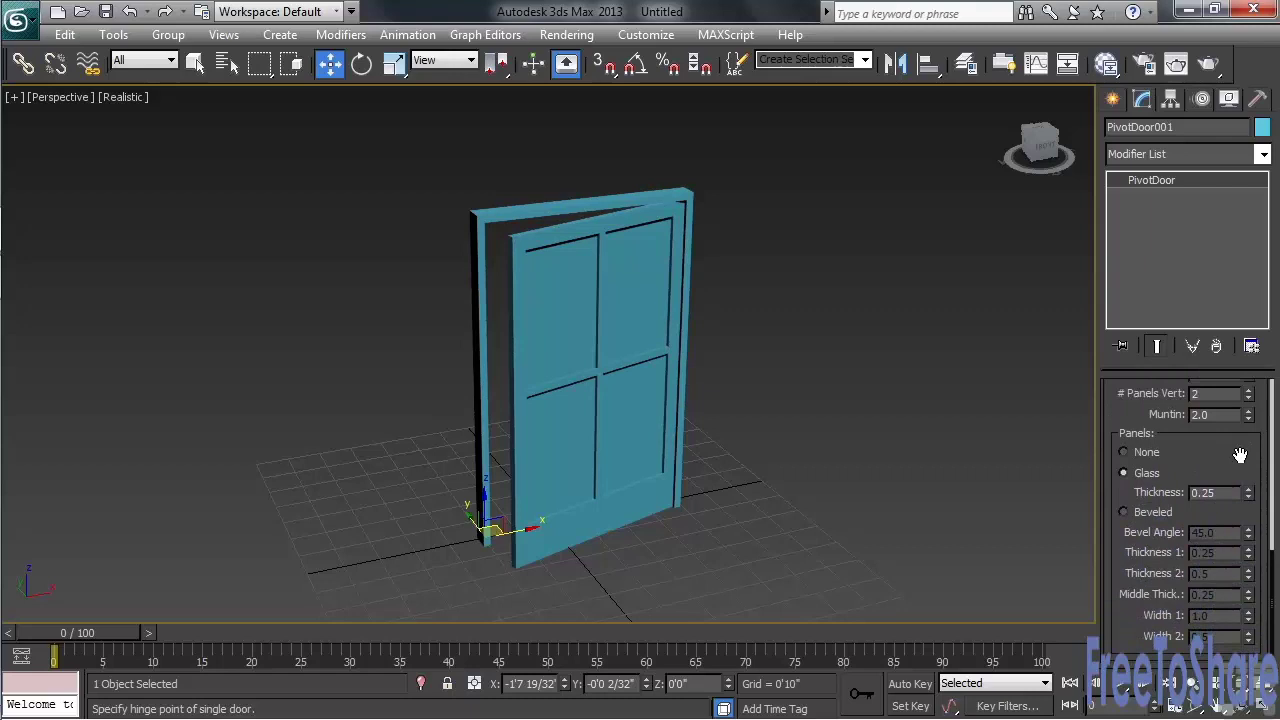
Make the four panels Beveled with a 10 bevel angle, then switch them to Glass
click(1124, 512)
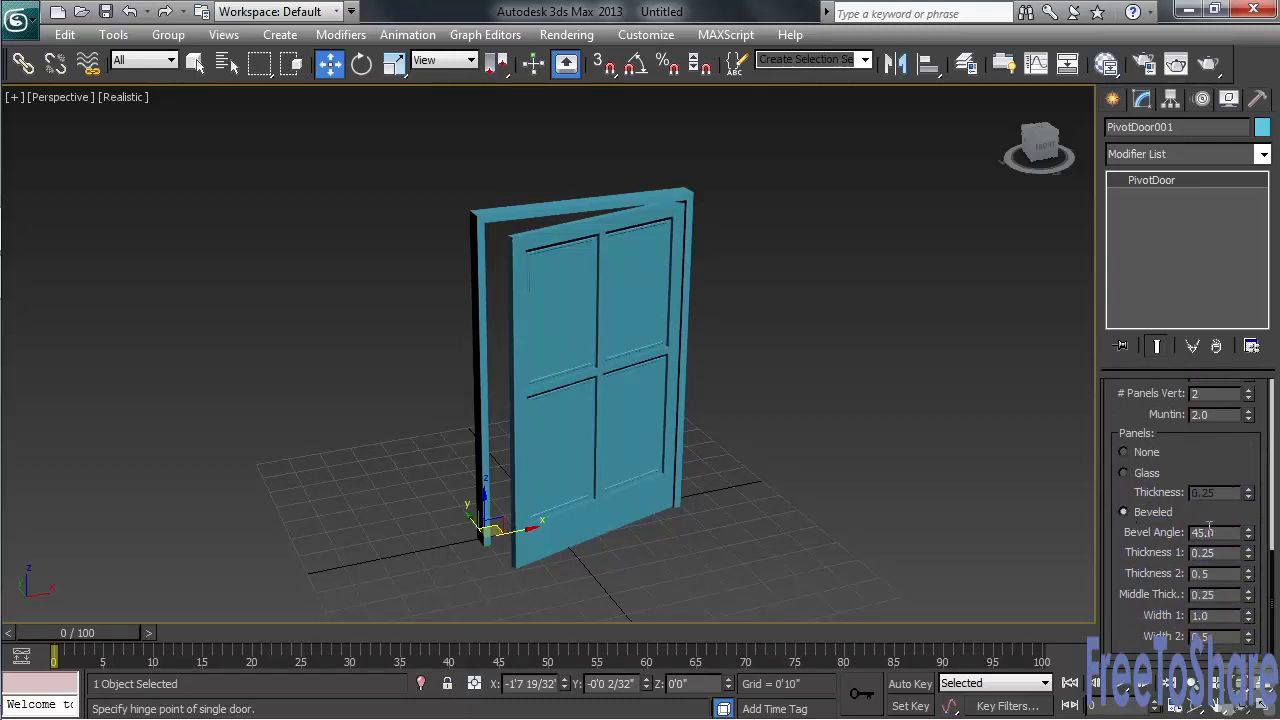
drag(1249, 544, 1249, 504)
click(1124, 473)
mouse_move(627, 490)
alt+middle_down()
mouse_move(425, 454)
mouse_move(254, 443)
mouse_move(632, 478)
alt+middle_up()
Delete the pivot door and drag out a sliding door about 9 feet high
key(Delete)
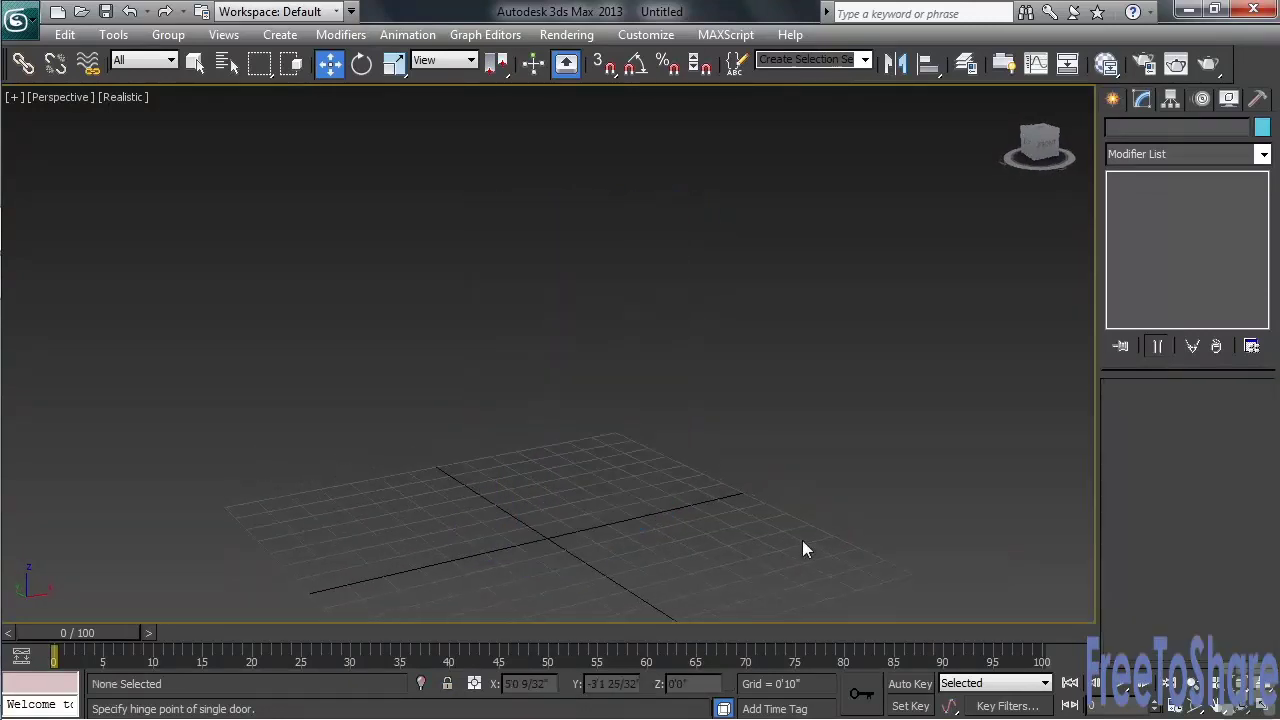
click(1113, 100)
click(1226, 227)
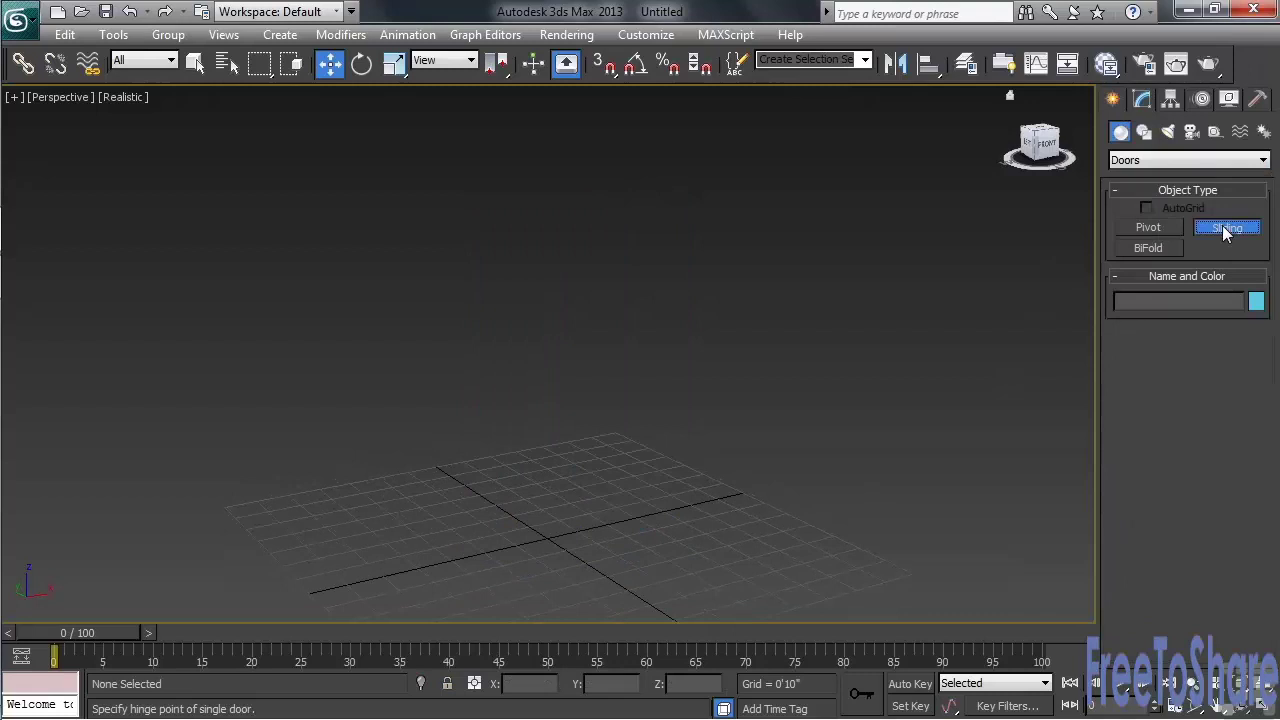
drag(389, 573, 667, 511)
click(671, 511)
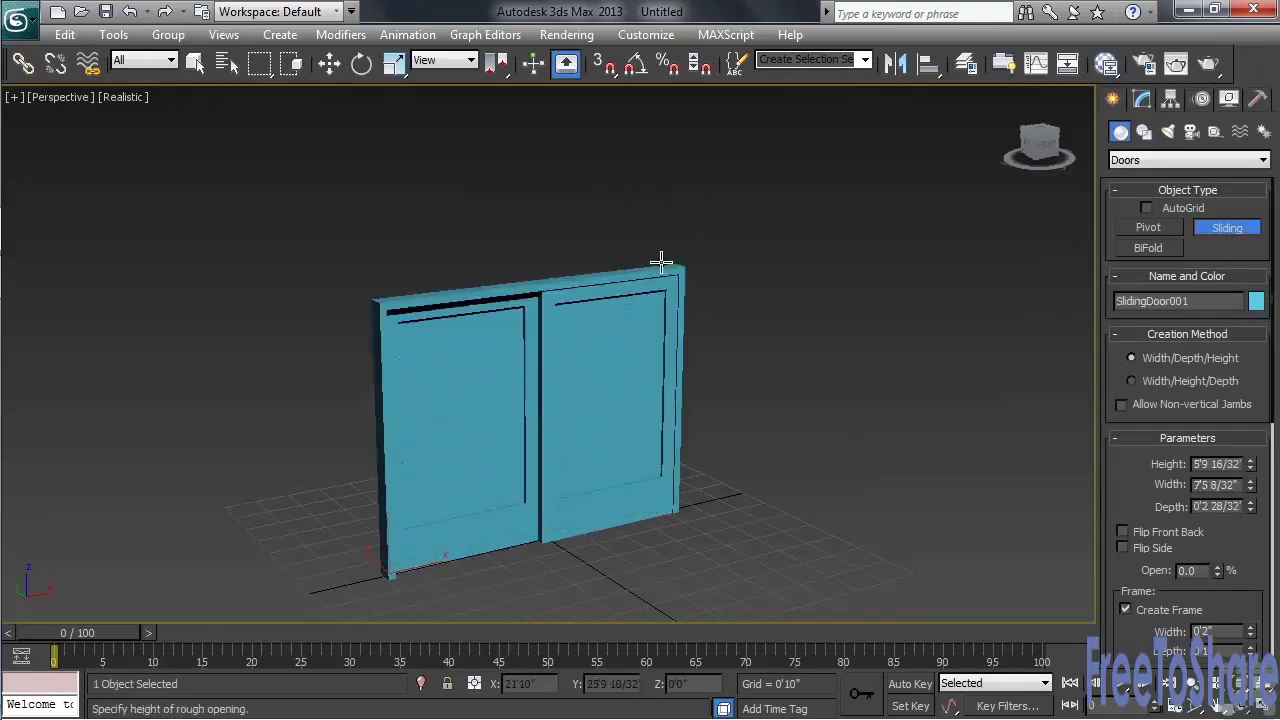
click(676, 150)
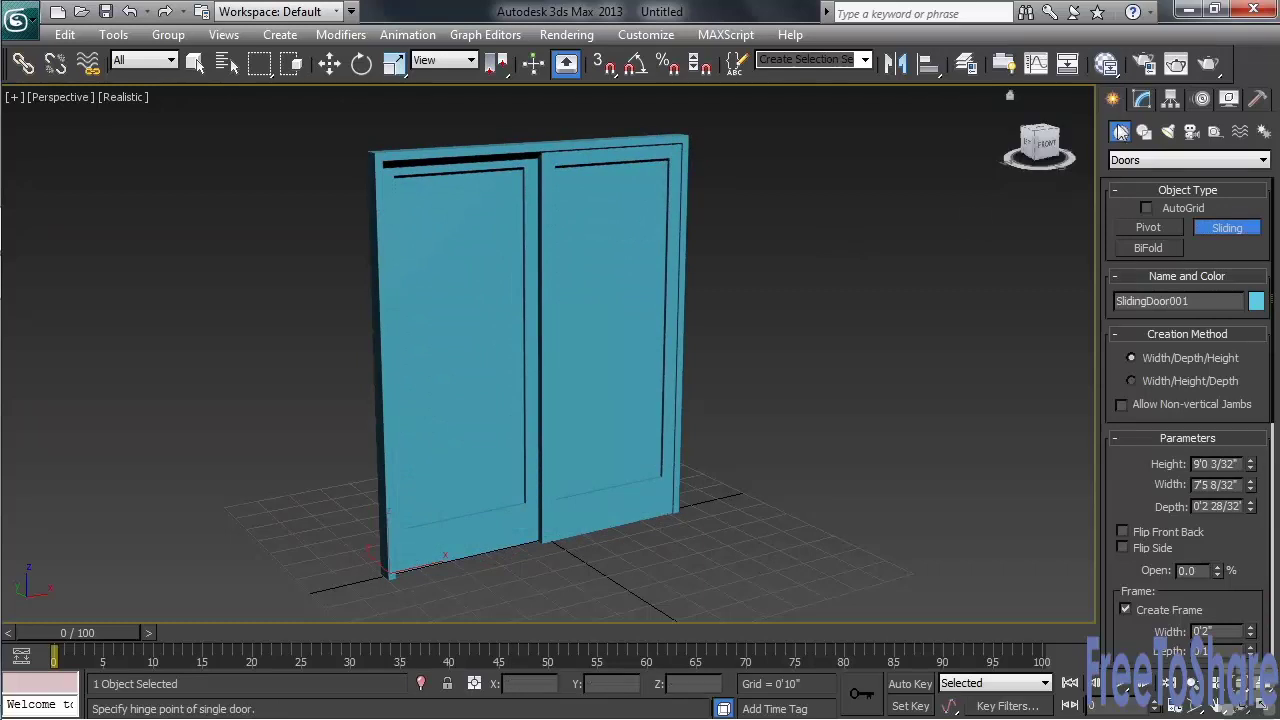
Set the sliding door 55% open with Flip Side on, then delete it
click(1138, 101)
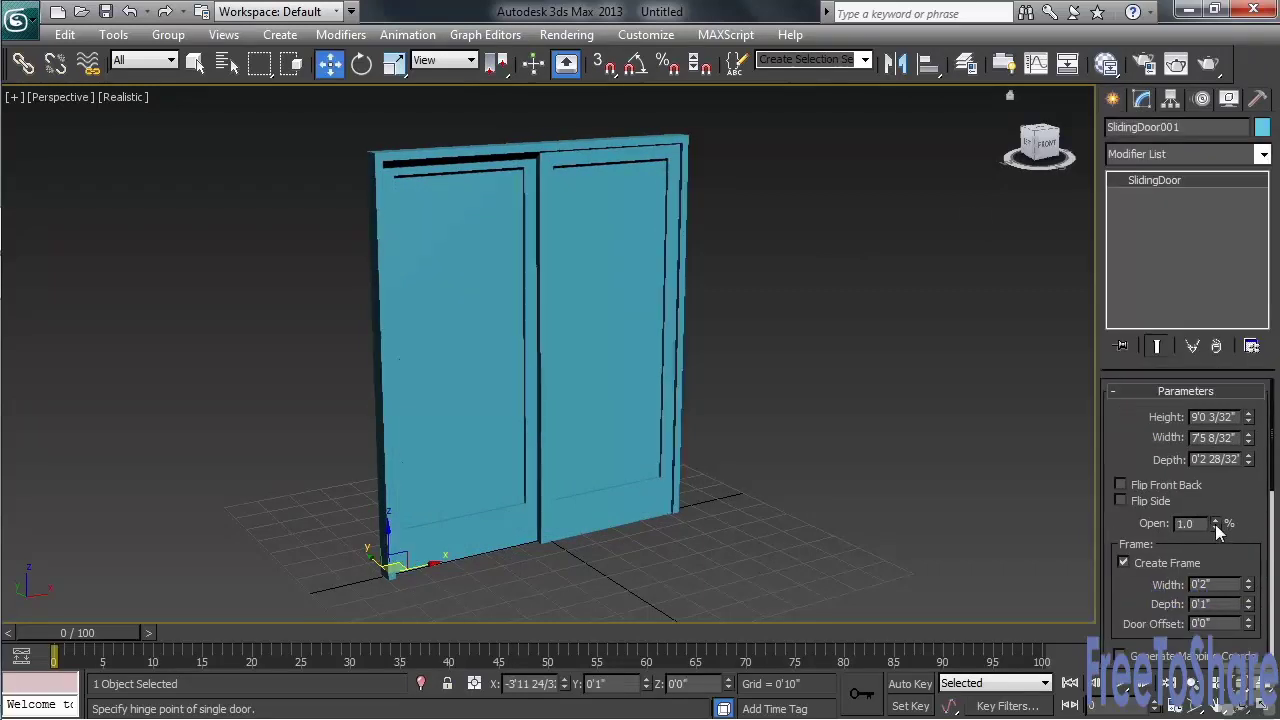
drag(1215, 523, 1165, 486)
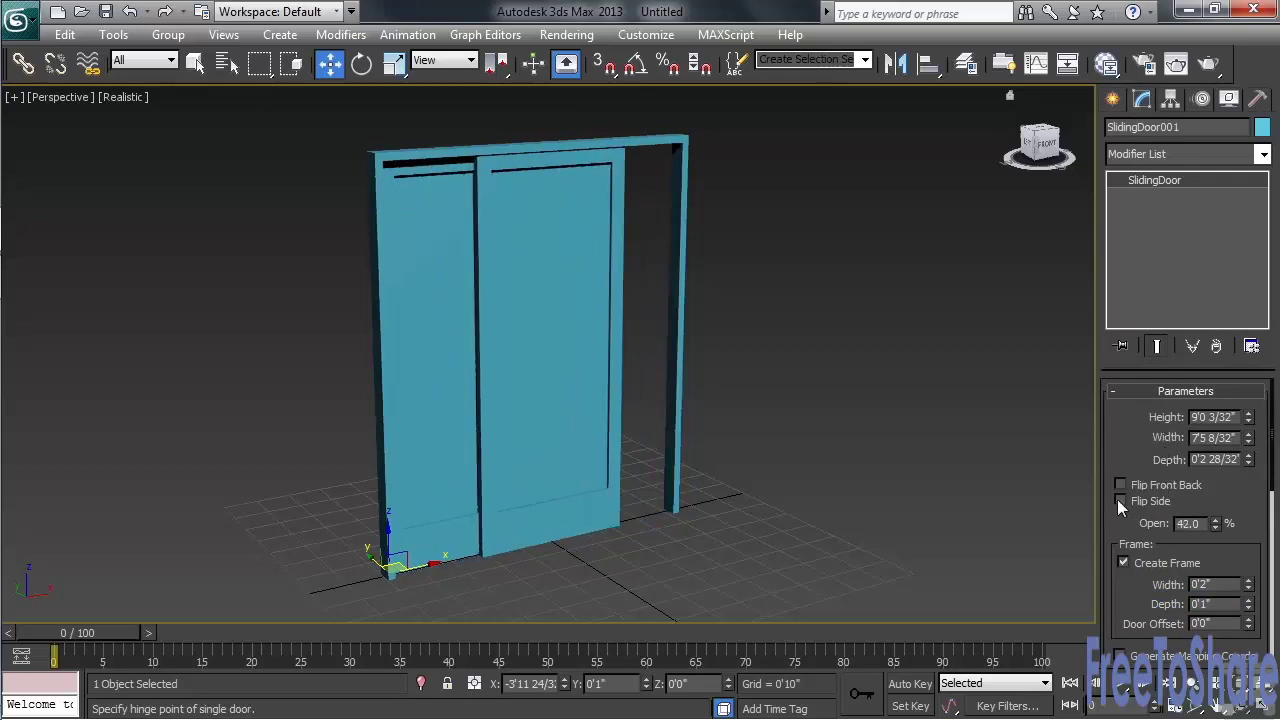
click(1120, 500)
mouse_move(1214, 524)
mouse_down()
mouse_move(1215, 492)
mouse_move(1206, 524)
mouse_move(1203, 511)
mouse_up()
drag(1248, 418, 1137, 232)
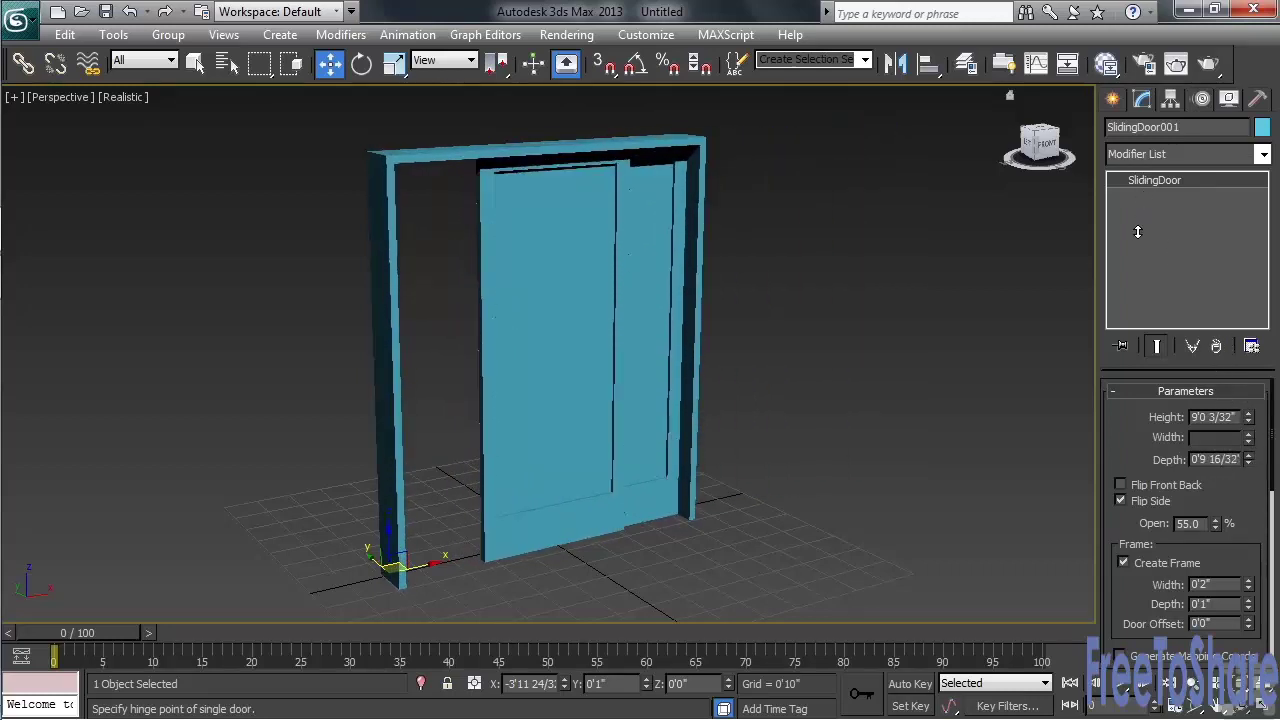
right_click(970, 365)
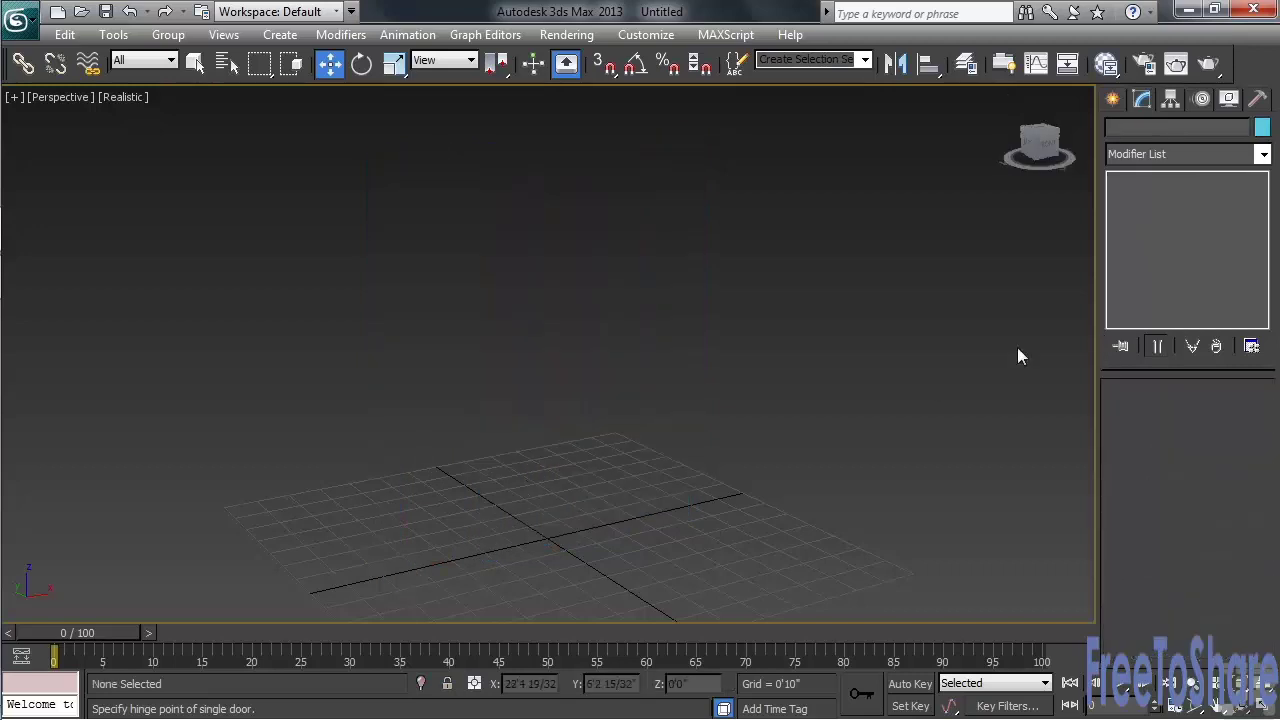
Drag out a BiFold door's width, depth and height on the grid
click(1114, 100)
click(1150, 248)
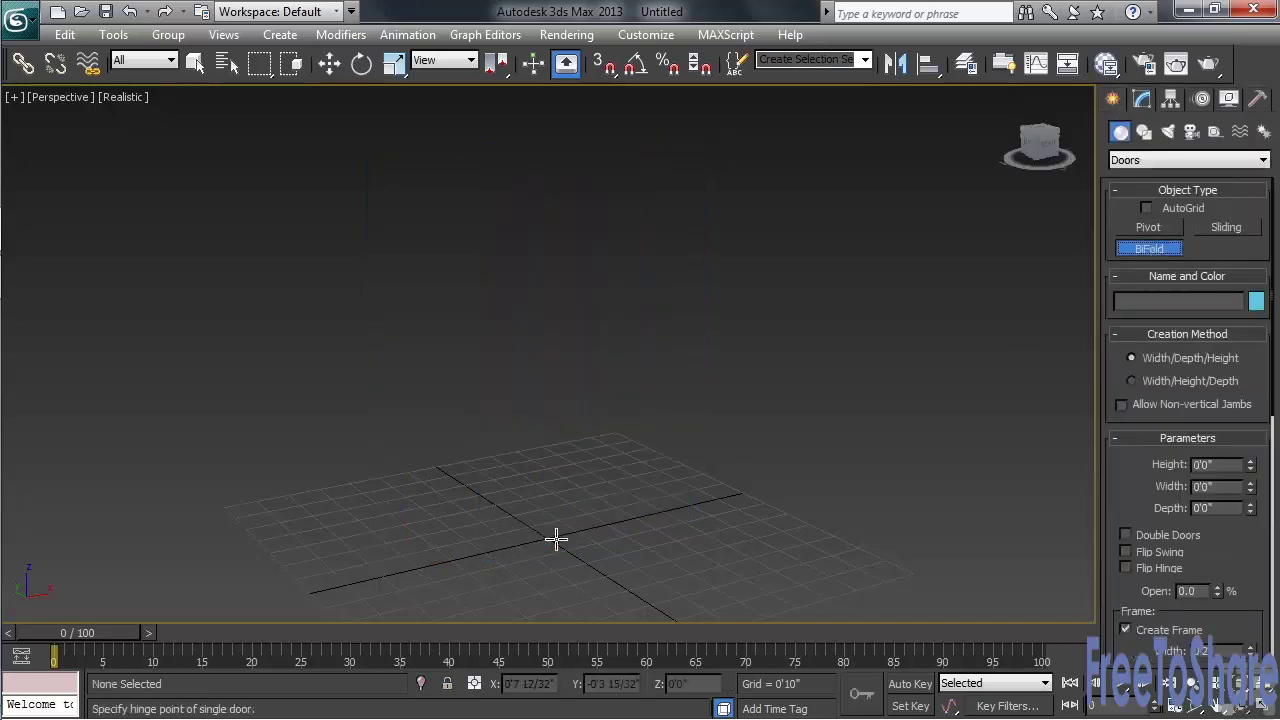
drag(405, 567, 663, 514)
click(664, 515)
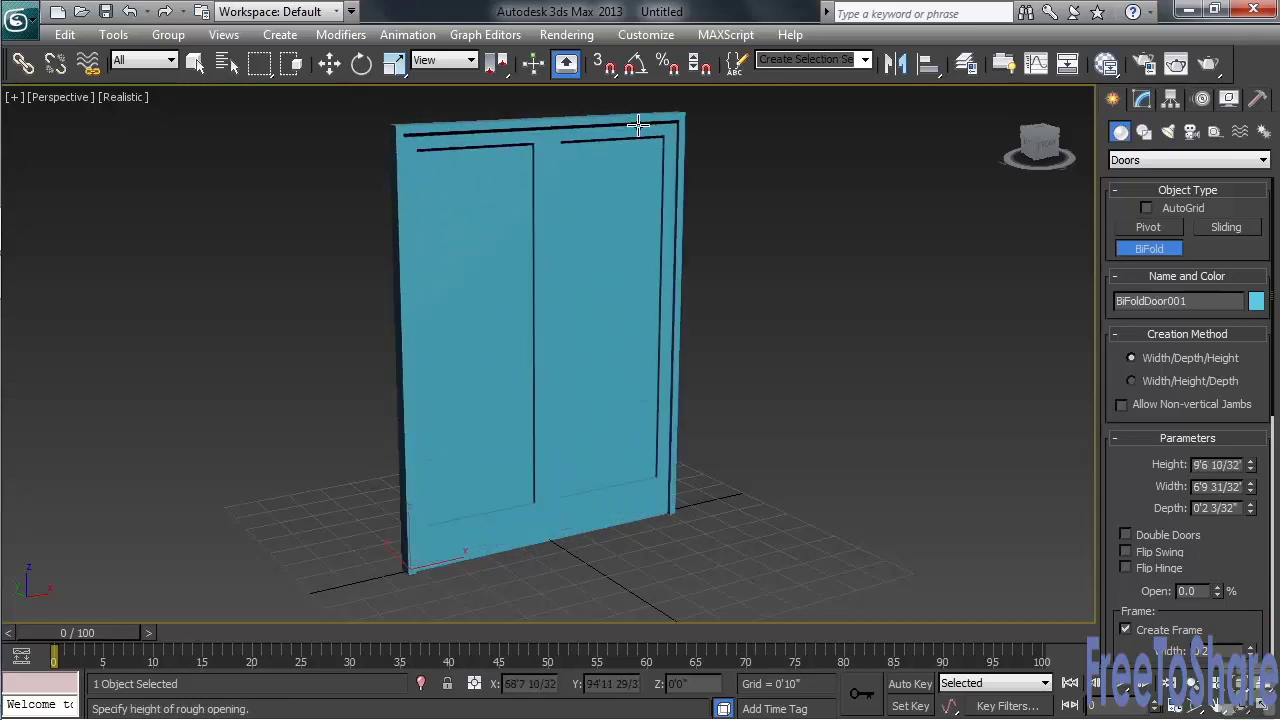
click(639, 125)
Make the bi-fold a double door with flipped swing, open 42%, then delete it
click(1142, 99)
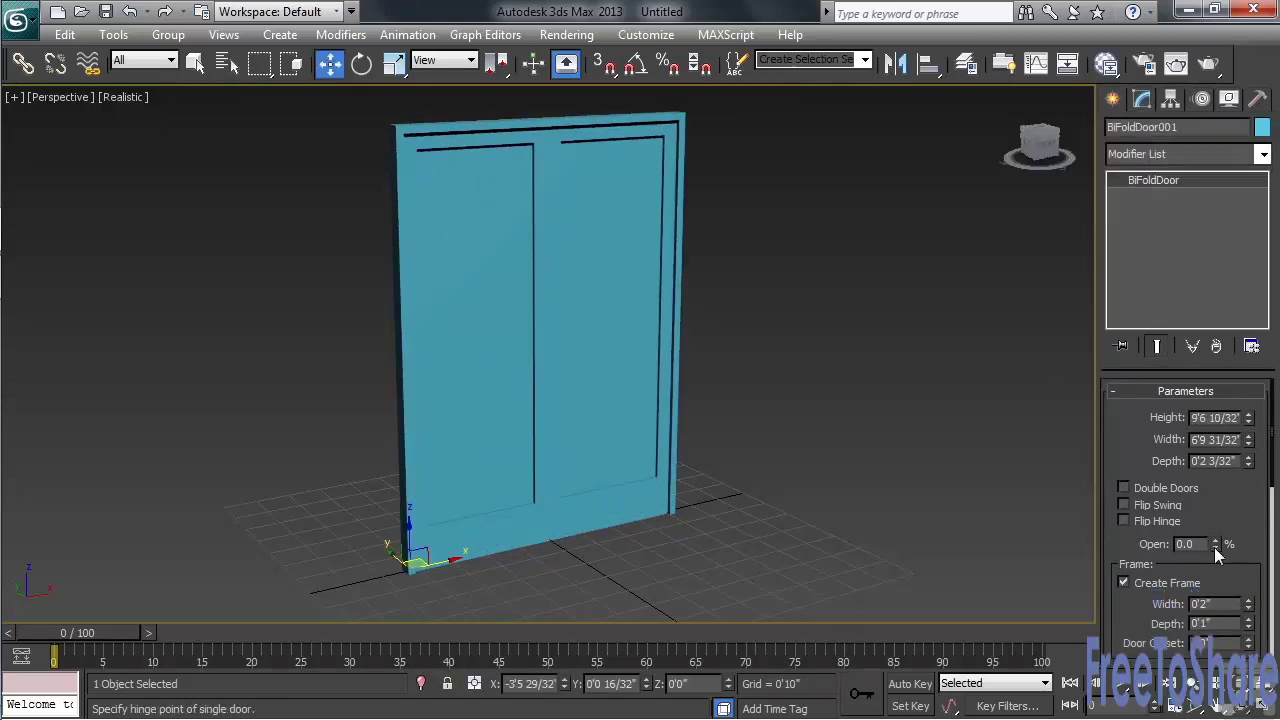
mouse_move(1216, 544)
mouse_down()
mouse_move(1202, 472)
mouse_move(1202, 514)
mouse_move(1192, 470)
mouse_move(1188, 496)
mouse_up()
click(1123, 487)
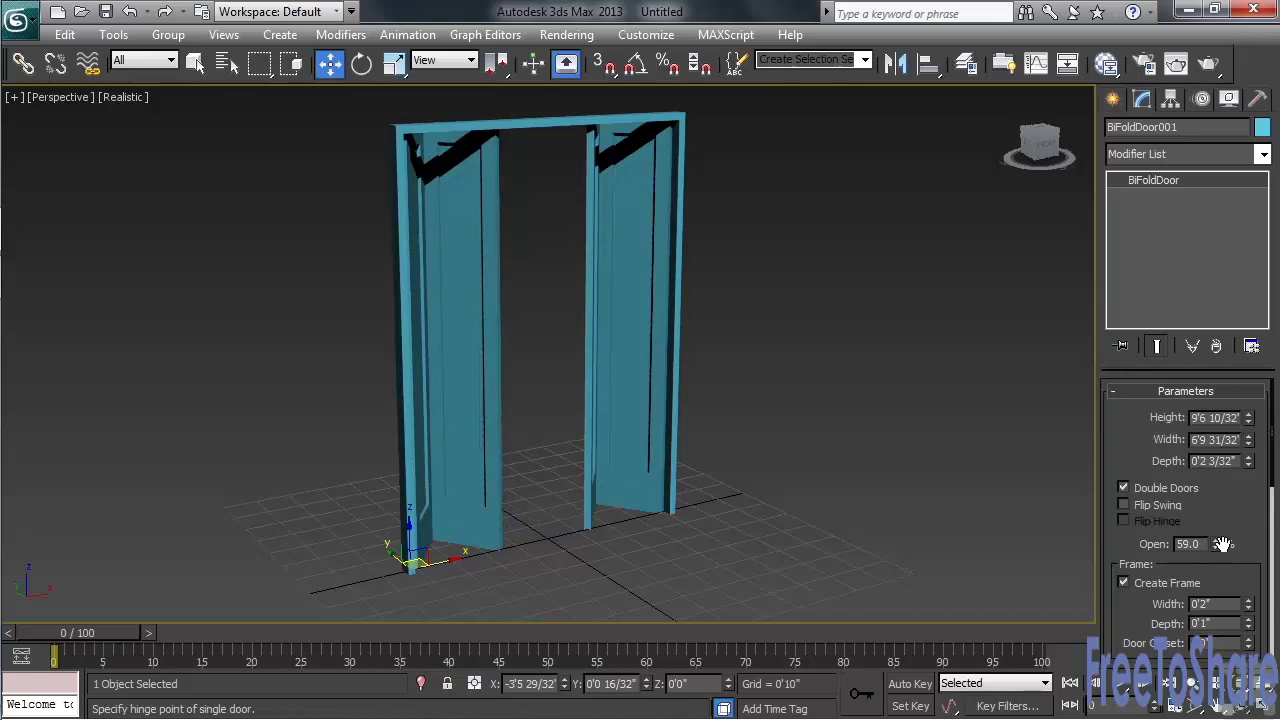
drag(1216, 543, 1173, 559)
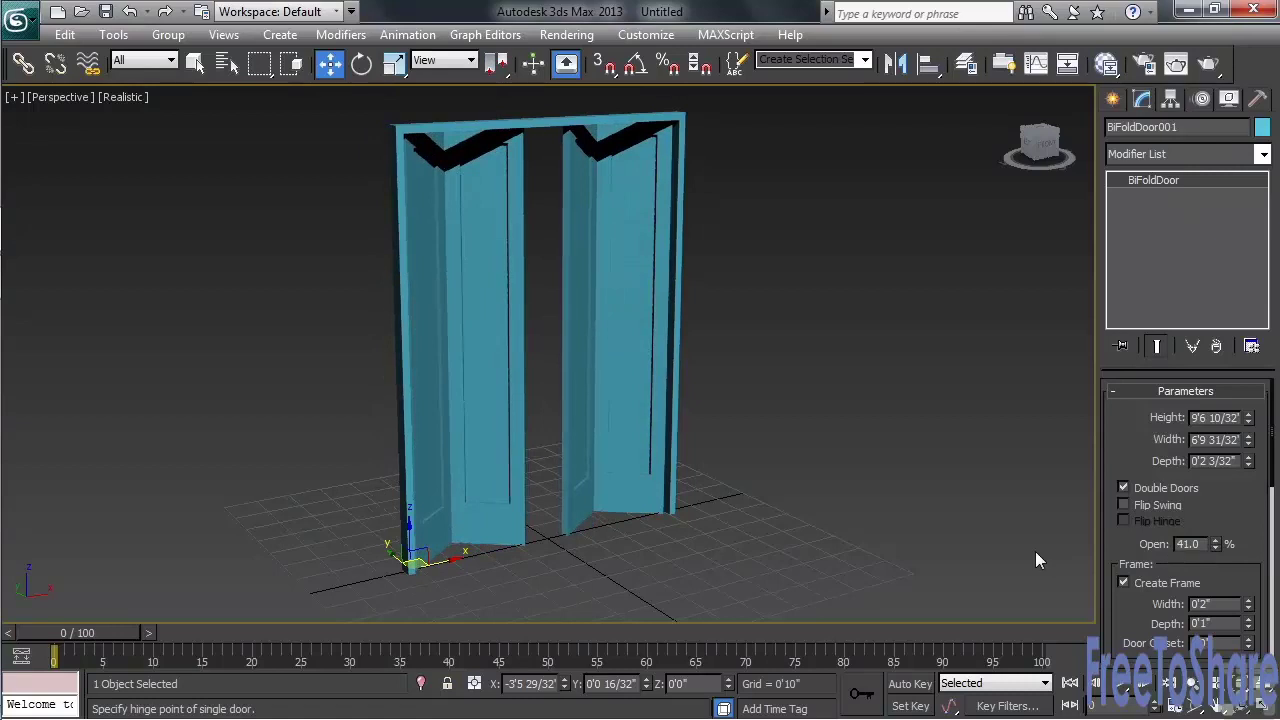
click(1122, 505)
drag(1218, 545, 1226, 507)
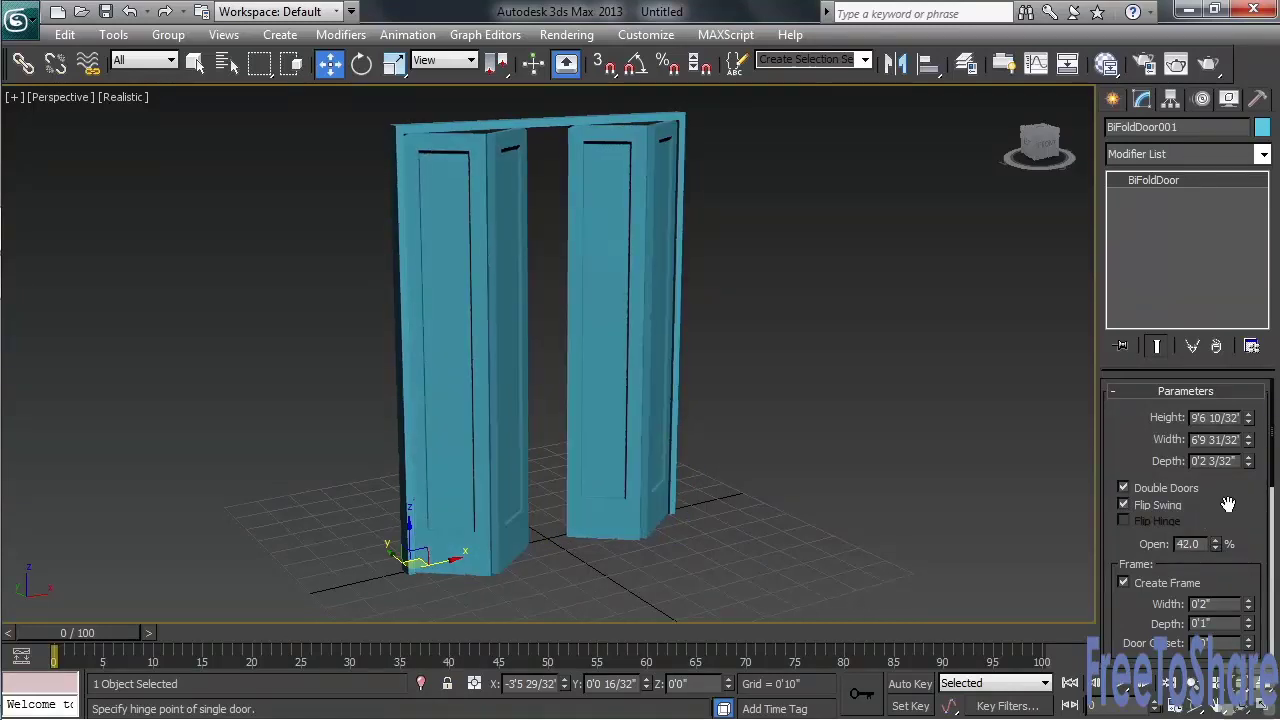
mouse_move(565, 447)
alt+middle_down()
mouse_move(200, 446)
mouse_move(575, 471)
mouse_move(573, 440)
alt+middle_up()
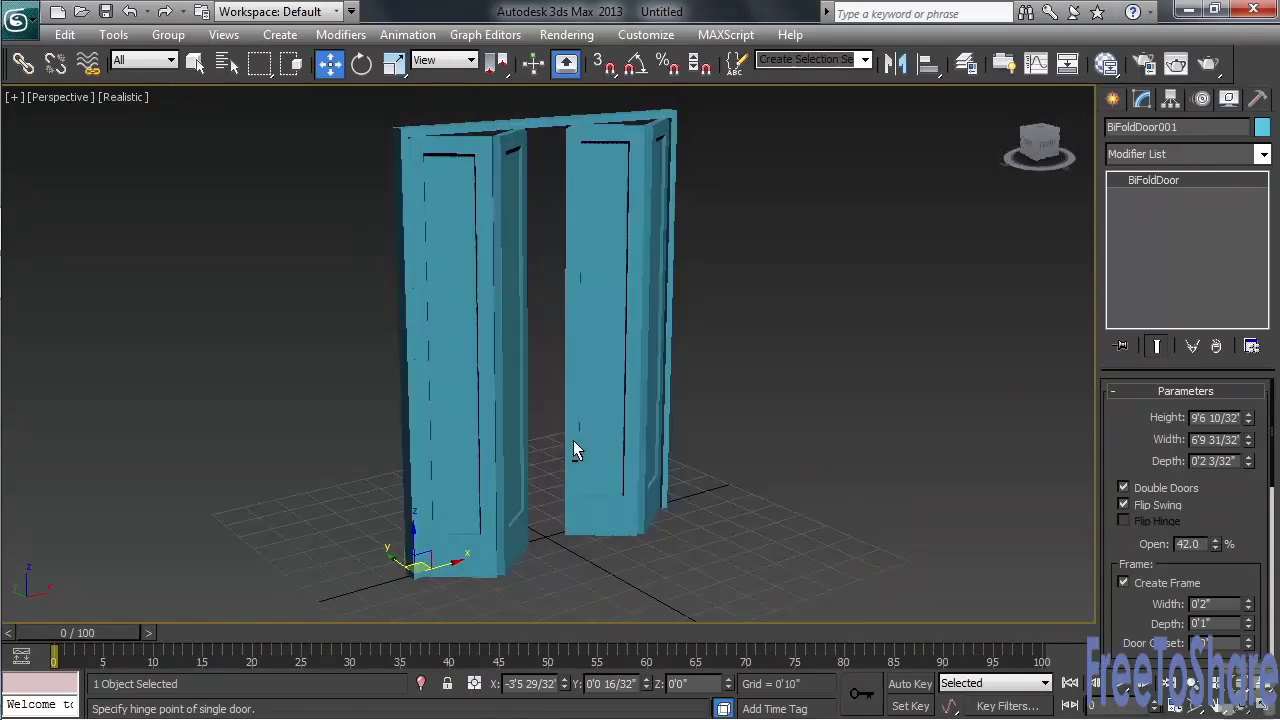
key(Delete)
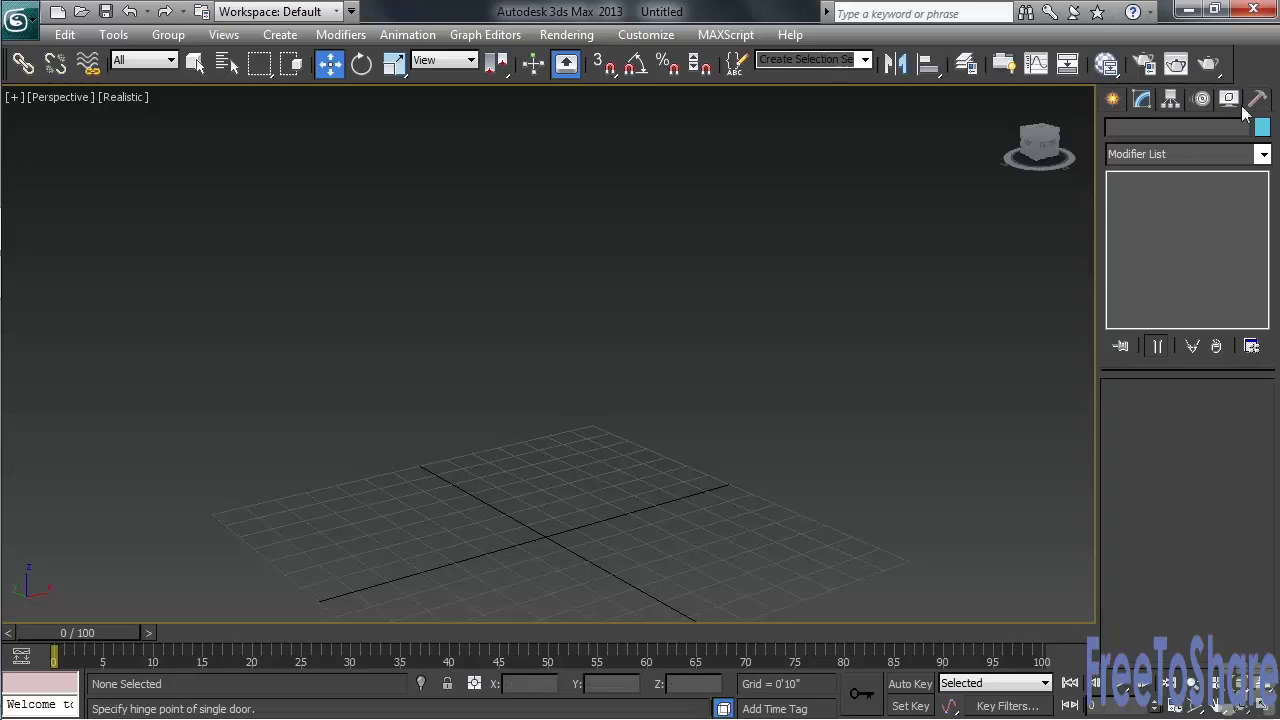
Switch the Create panel's object category from Doors to Windows
click(1113, 100)
click(1239, 163)
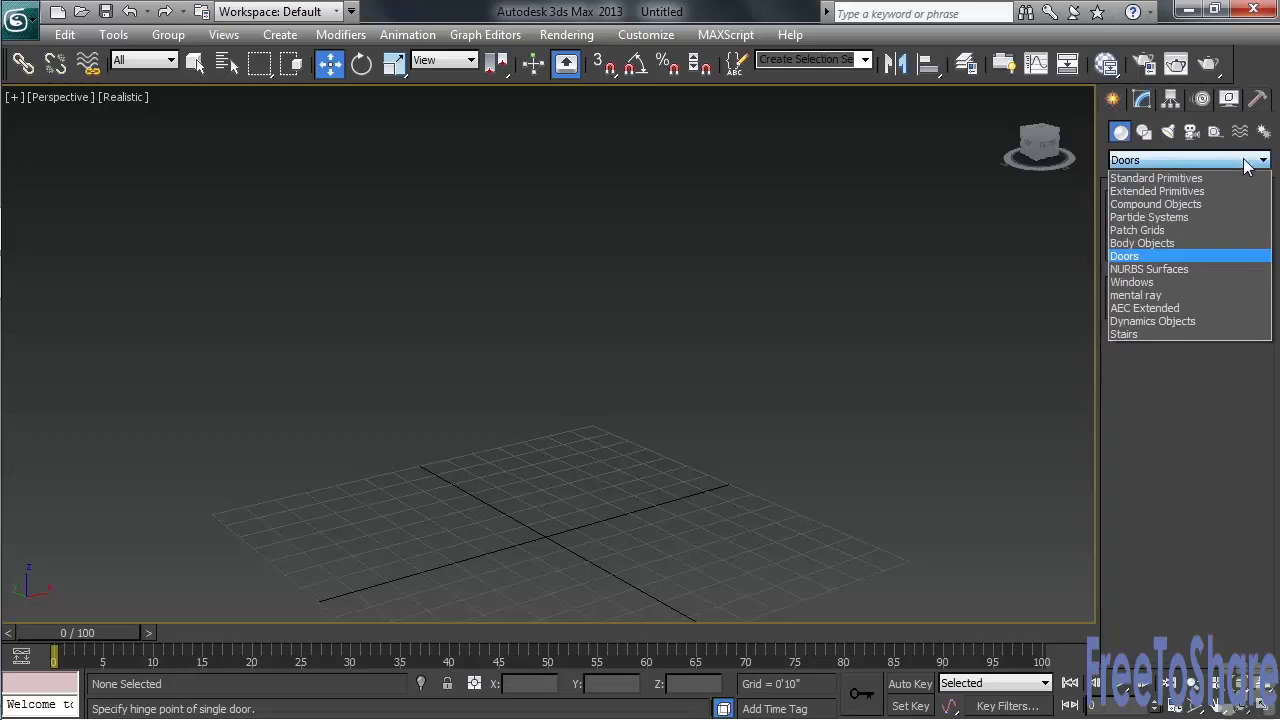
click(1196, 283)
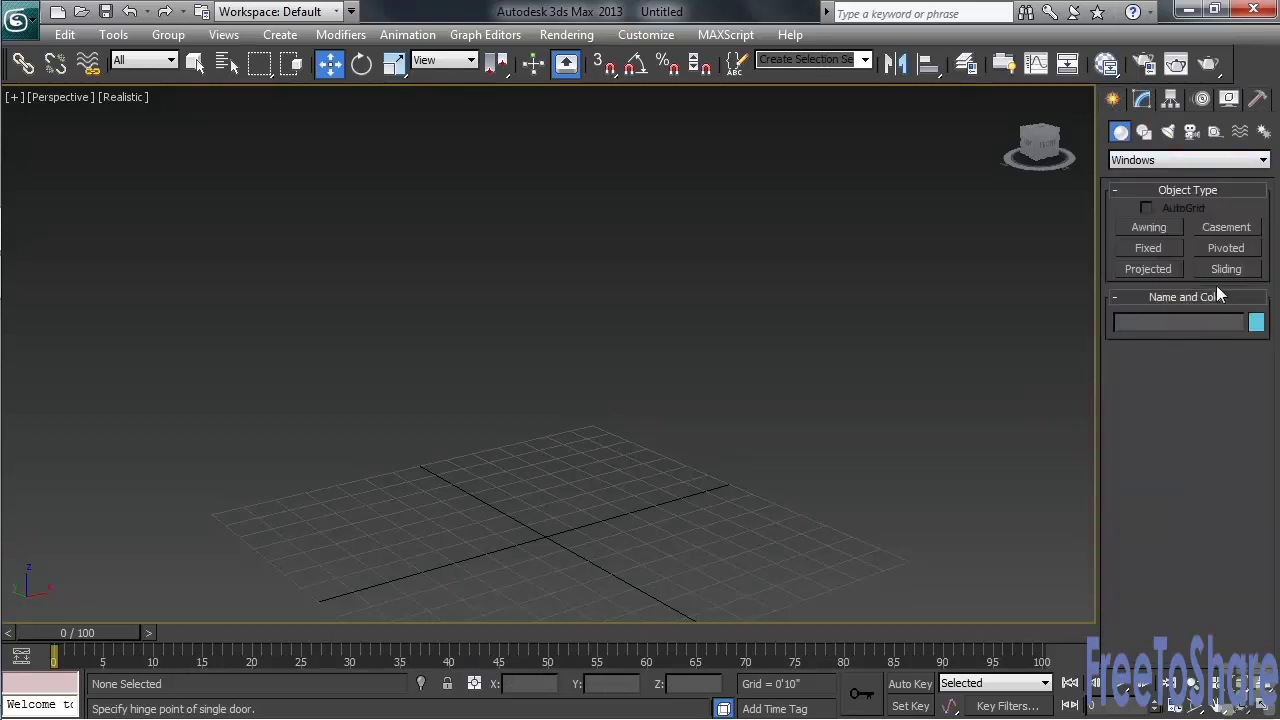
Drag out a Casement window's width, depth and height on the grid
click(1226, 227)
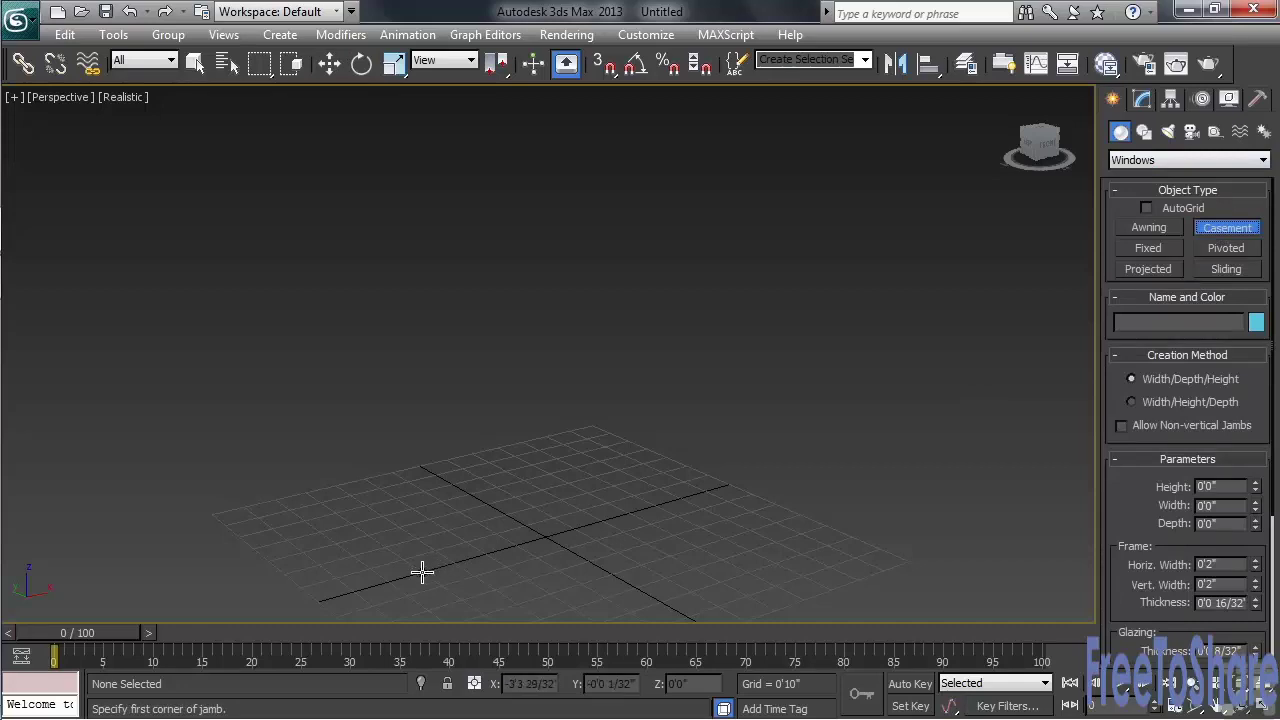
drag(399, 578, 666, 503)
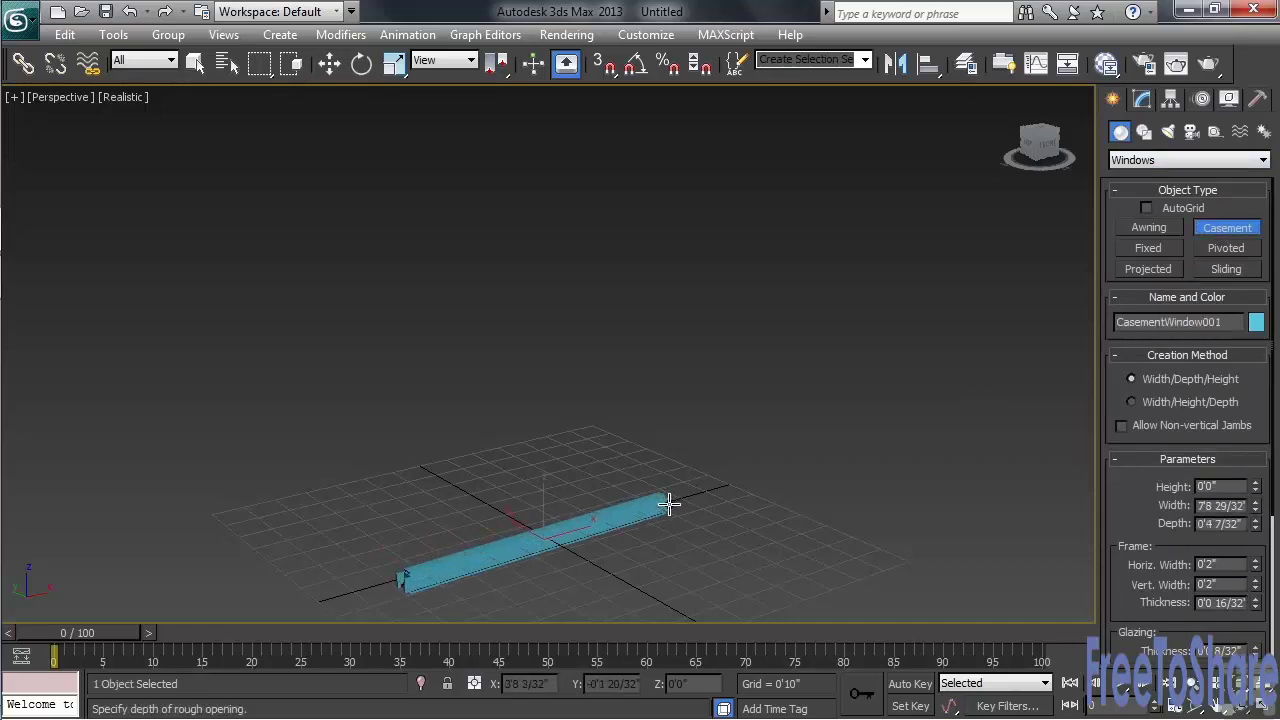
click(665, 500)
click(654, 137)
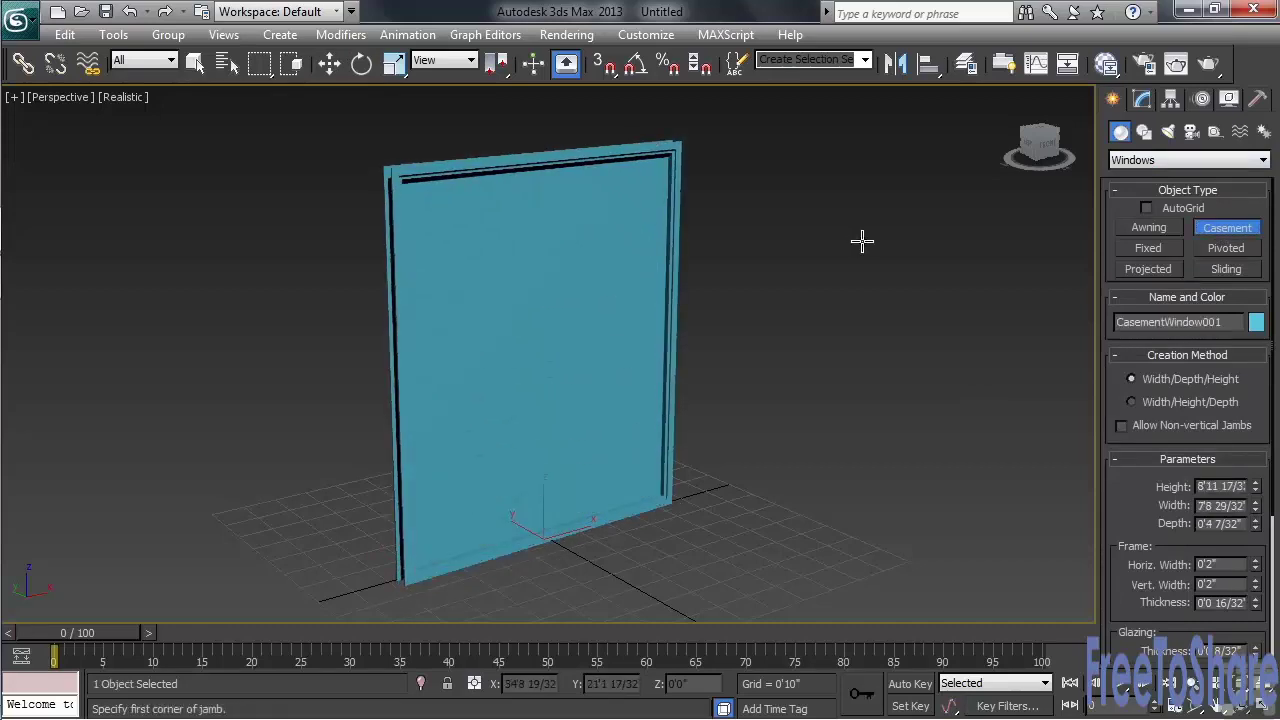
Open the casement window 21% and turn on Flip Swing
click(1140, 101)
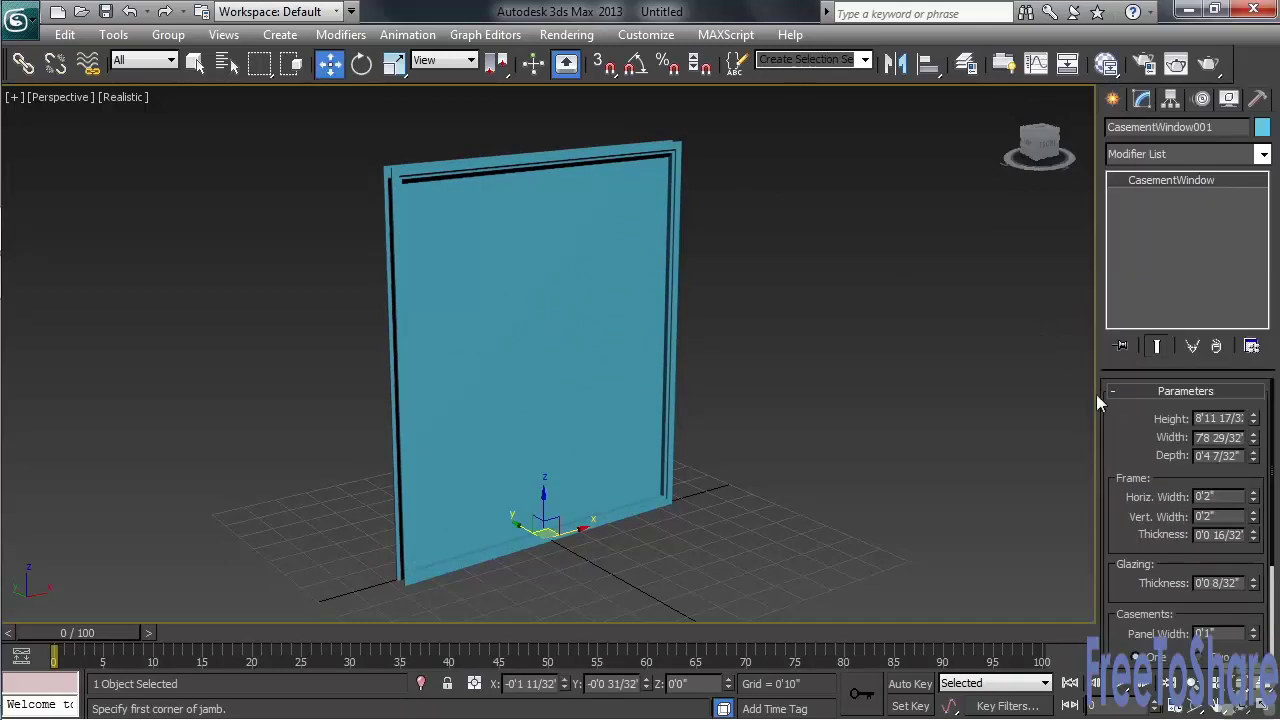
drag(1119, 438, 1116, 367)
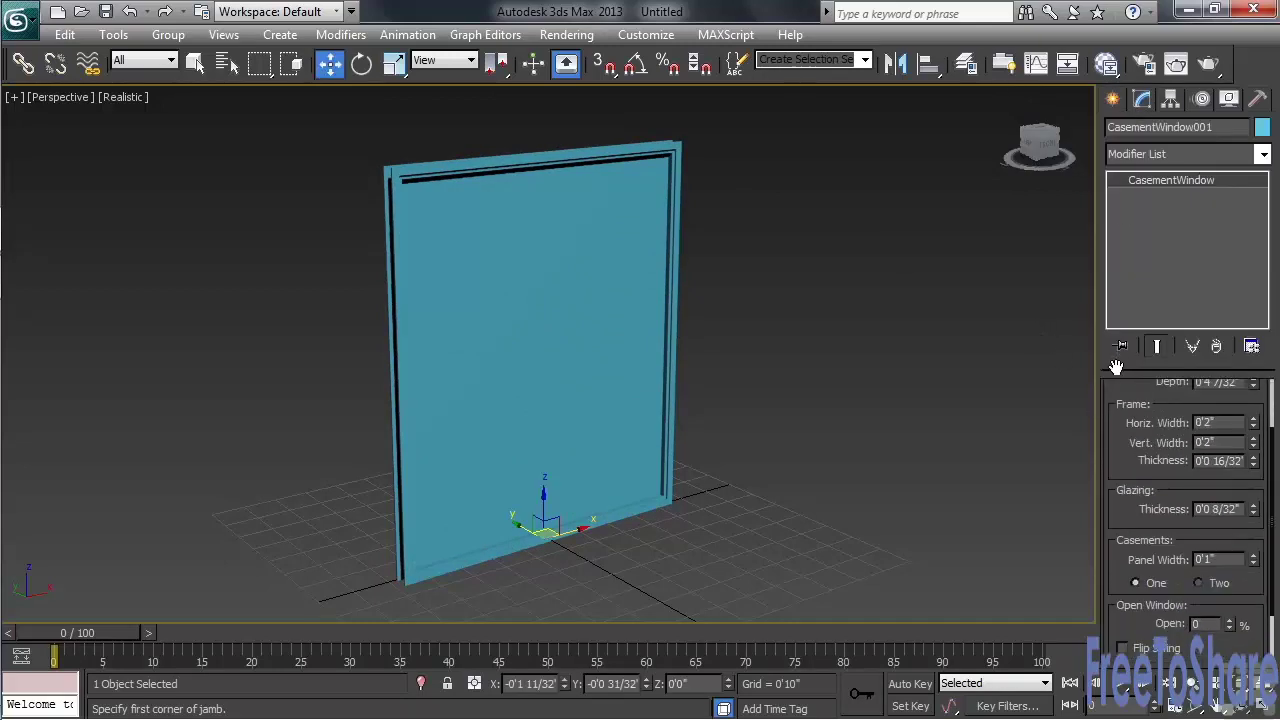
mouse_move(1228, 626)
mouse_down()
mouse_move(1228, 590)
mouse_move(1228, 612)
mouse_move(1166, 640)
mouse_move(1229, 630)
mouse_move(1226, 556)
mouse_move(1221, 645)
mouse_up()
click(1123, 648)
alt+middle_drag(783, 590, 680, 520)
Delete the casement window and drag out a Sliding window about 10'5" wide and 9'8" high
key(Delete)
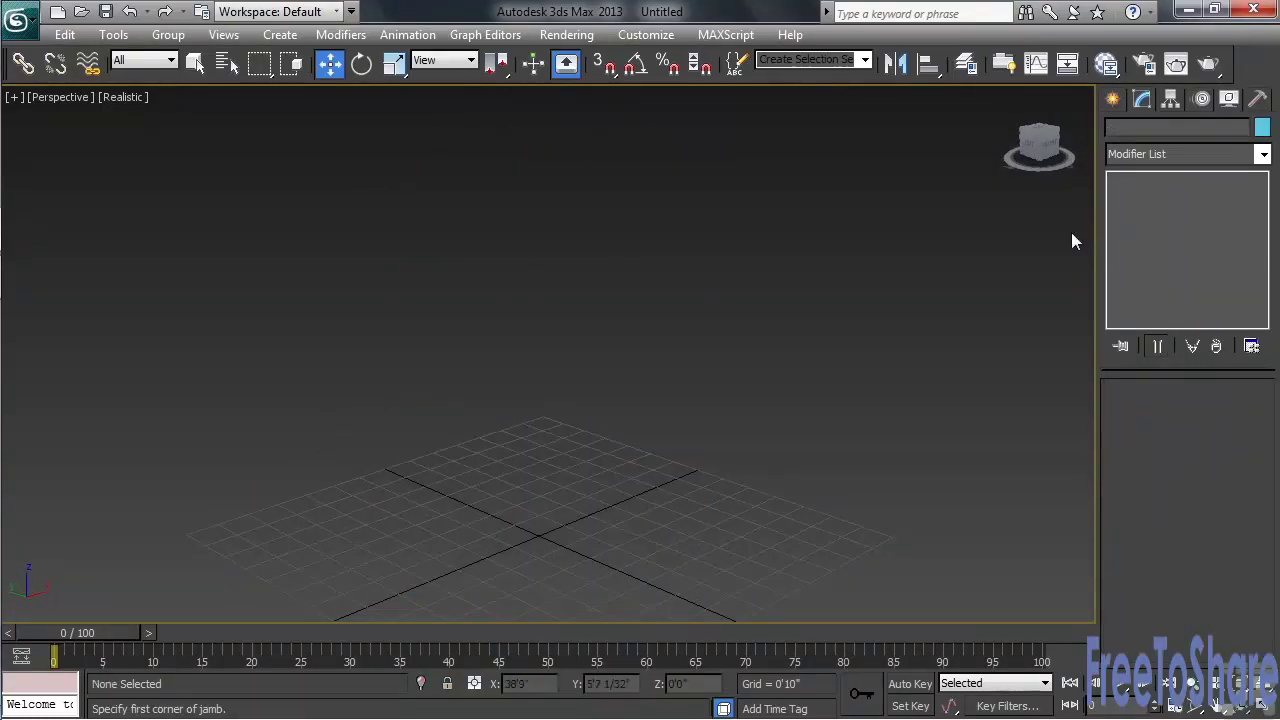
click(1113, 98)
click(1226, 269)
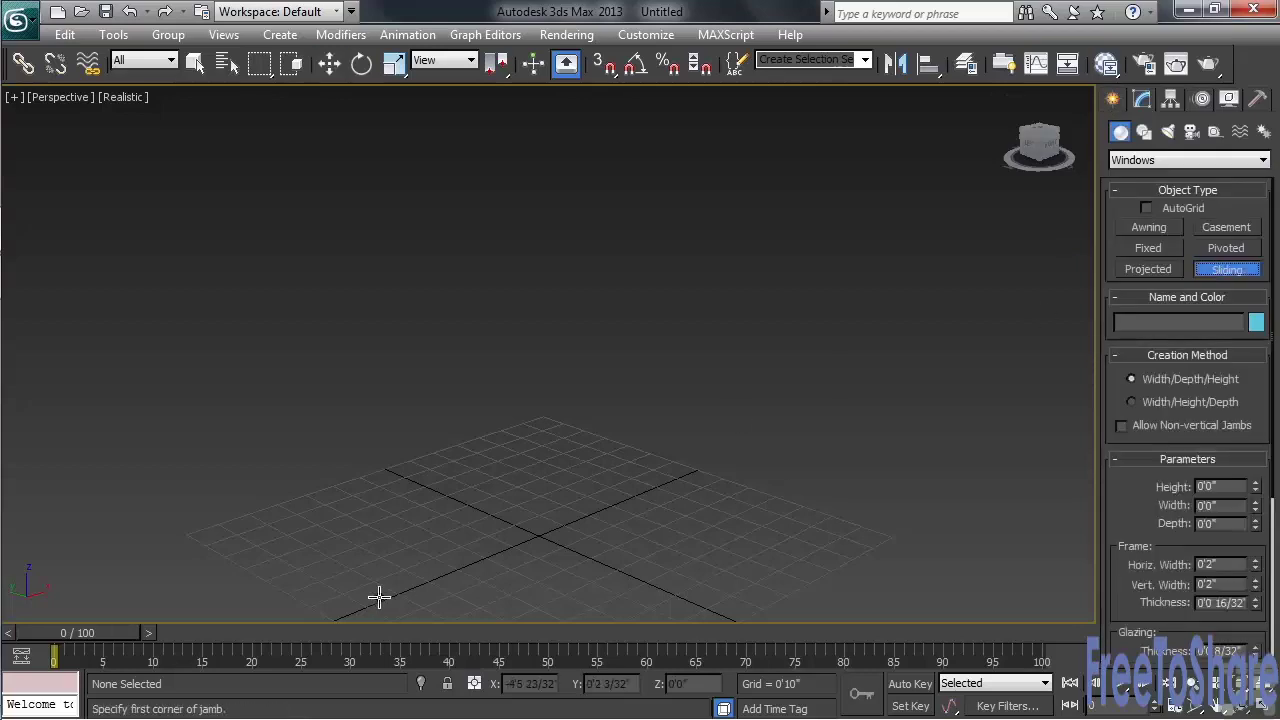
drag(372, 598, 684, 471)
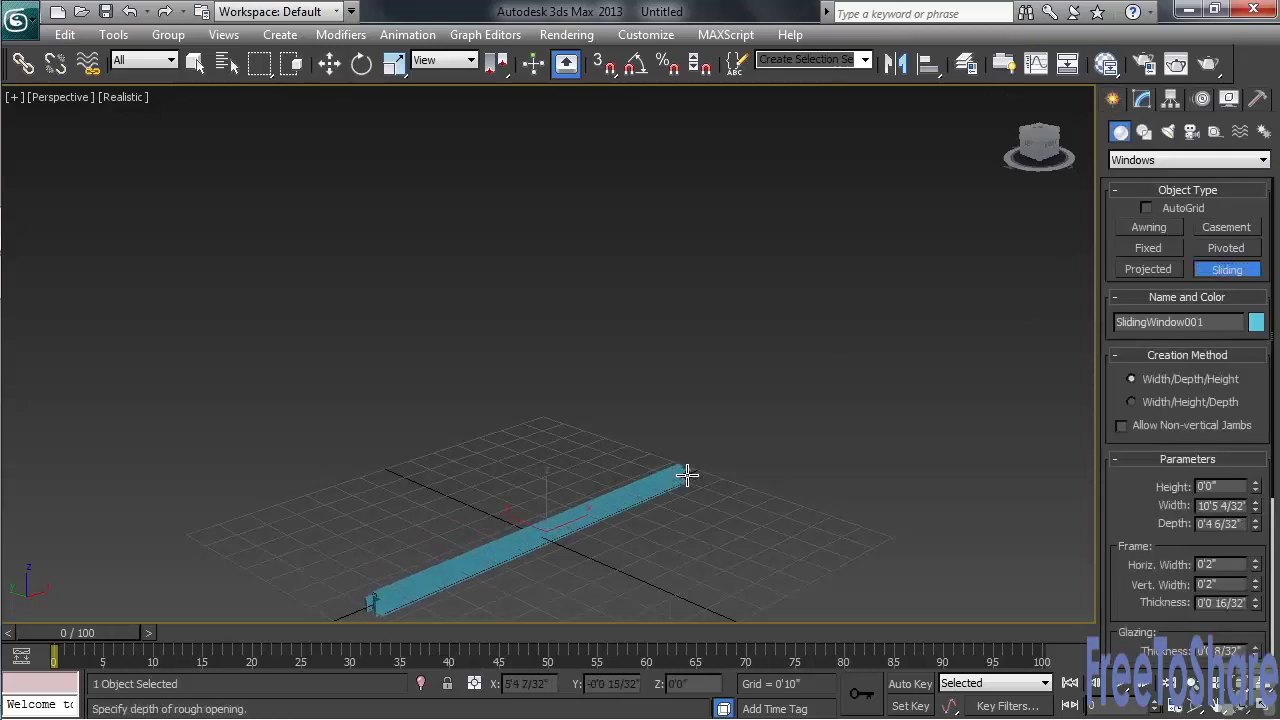
click(684, 471)
click(677, 106)
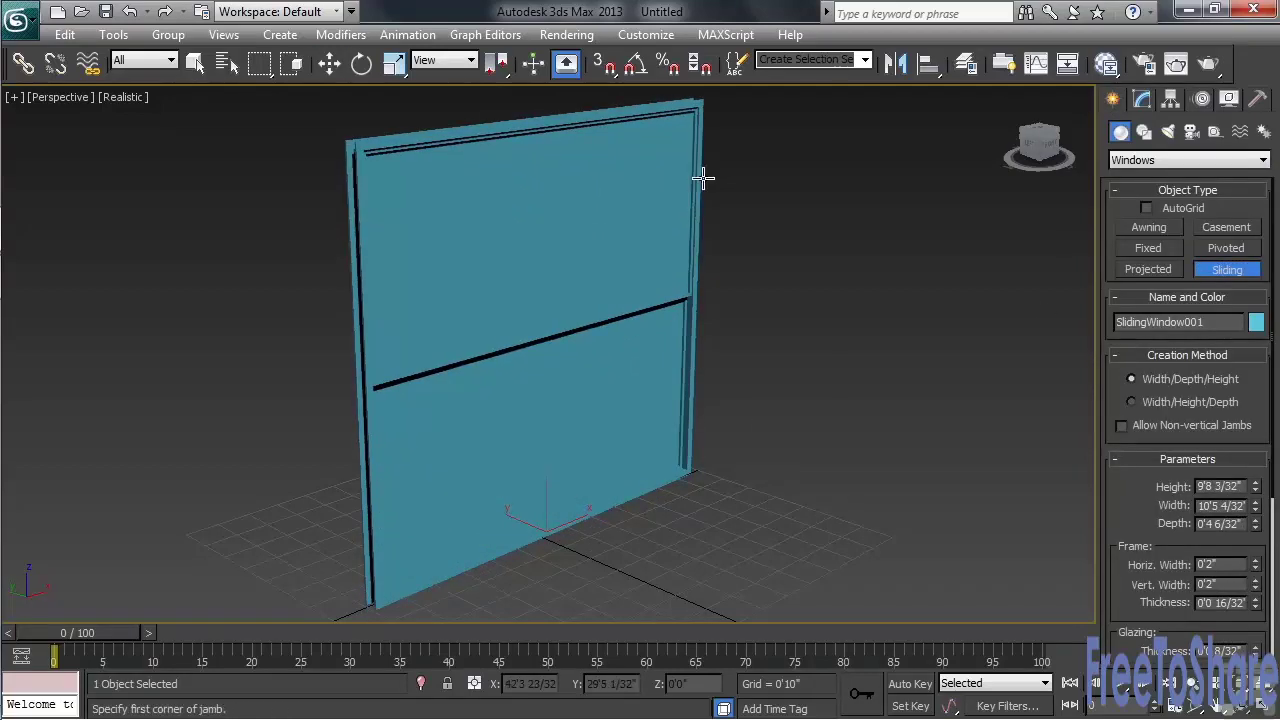
Set the sliding window 54% open with Hung turned off
click(1143, 100)
scroll(1170, 470, down, 5)
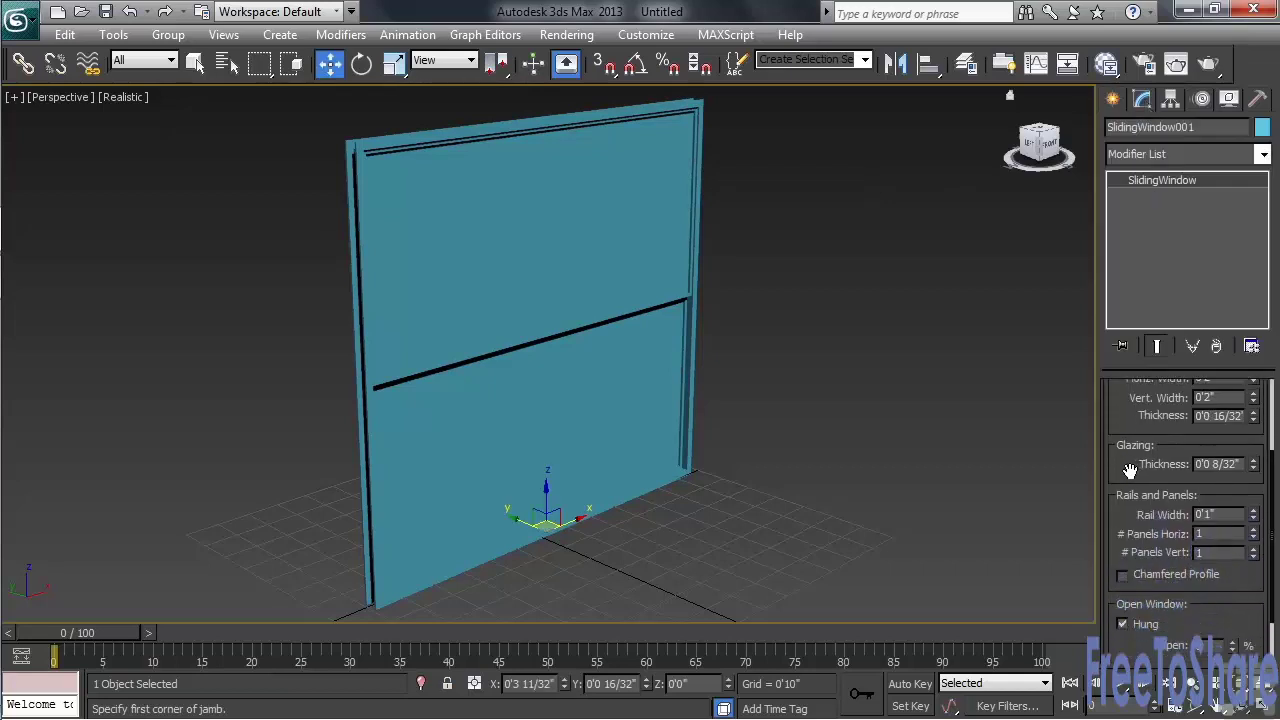
drag(1234, 600, 1198, 565)
click(1122, 572)
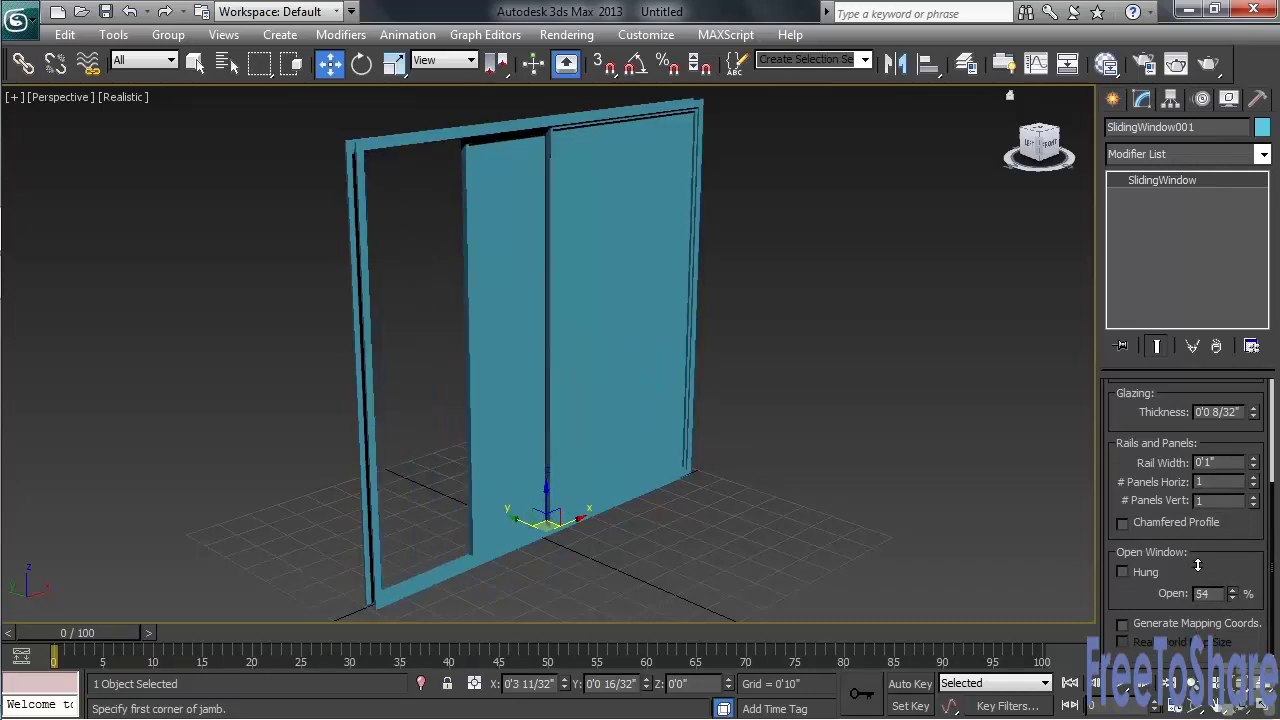
mouse_move(637, 527)
alt+middle_down()
mouse_move(402, 523)
mouse_move(290, 501)
mouse_move(643, 520)
alt+middle_up()
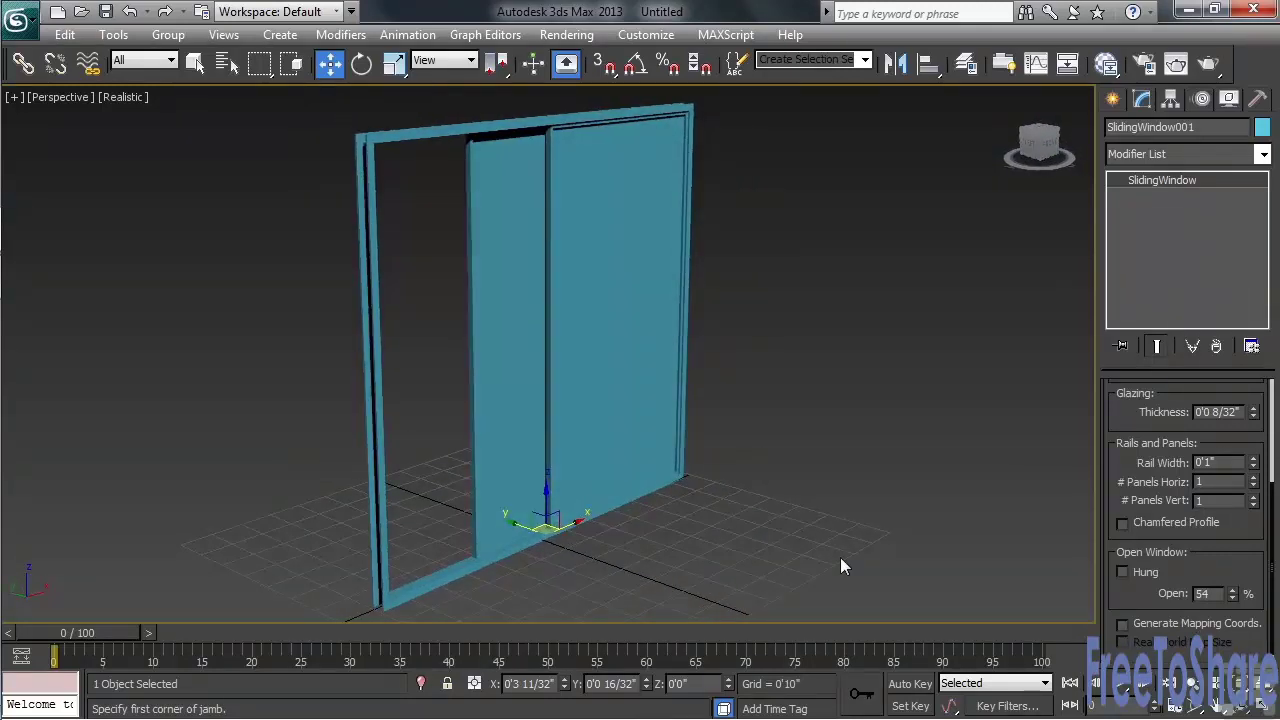
Delete the sliding window and drag out an Awning window on the grid
key(Delete)
click(1117, 103)
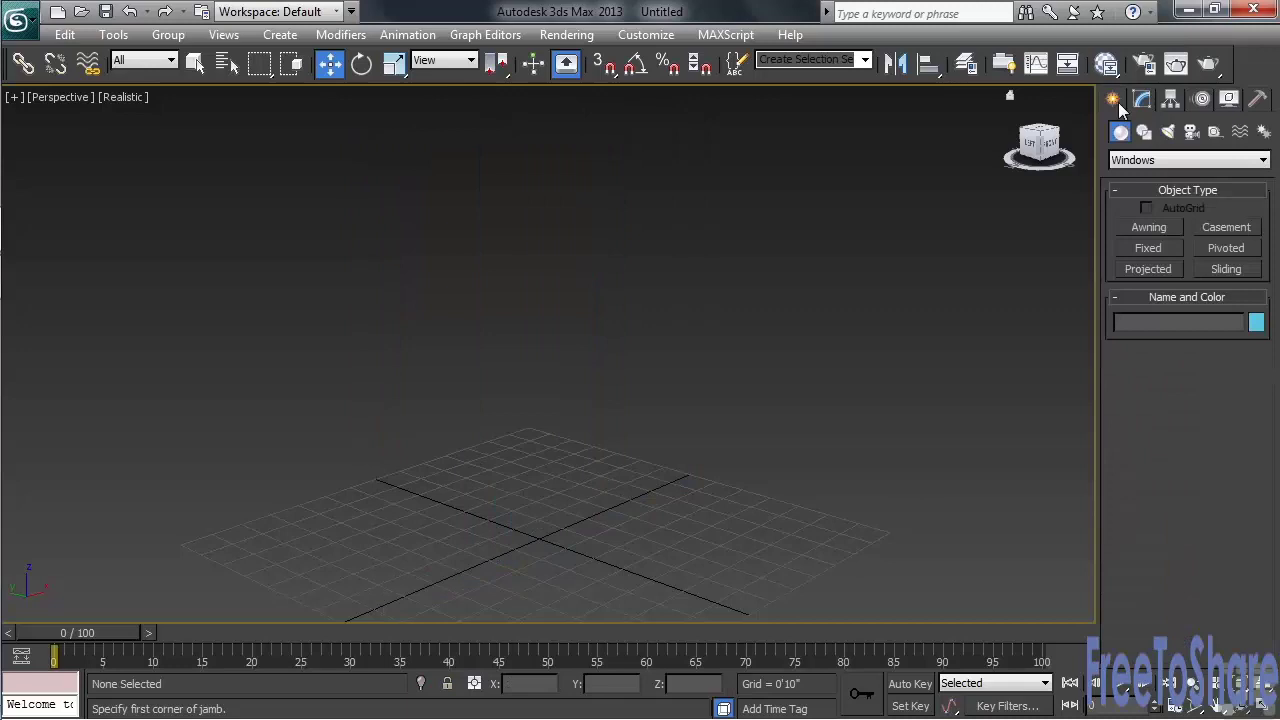
click(1175, 226)
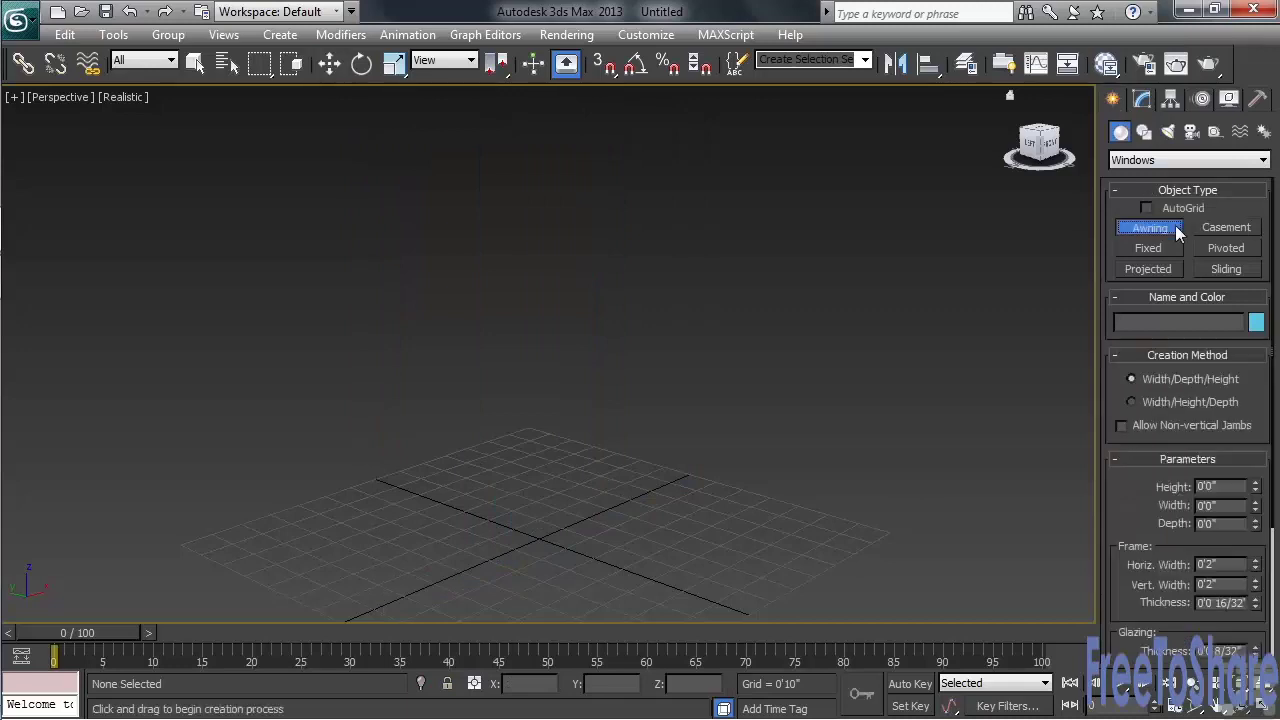
drag(384, 596, 692, 466)
click(697, 473)
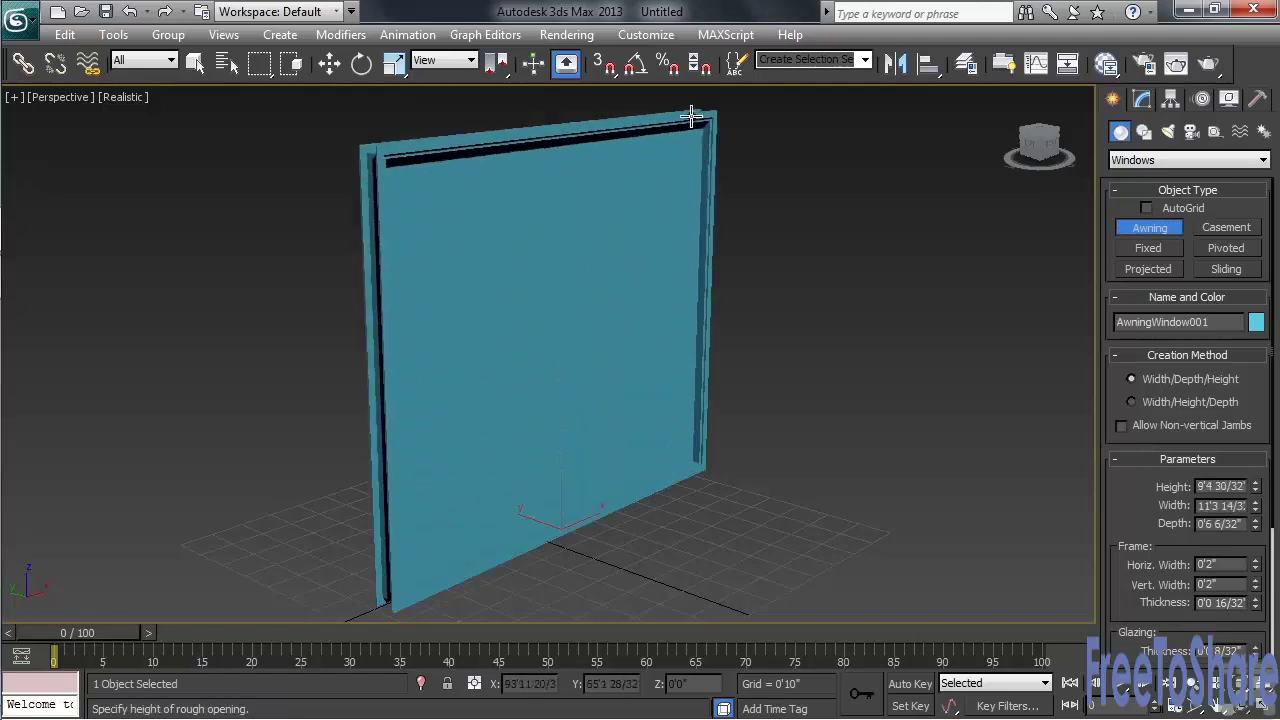
click(706, 108)
Give the awning window 3 panels opened to 27%
click(1142, 99)
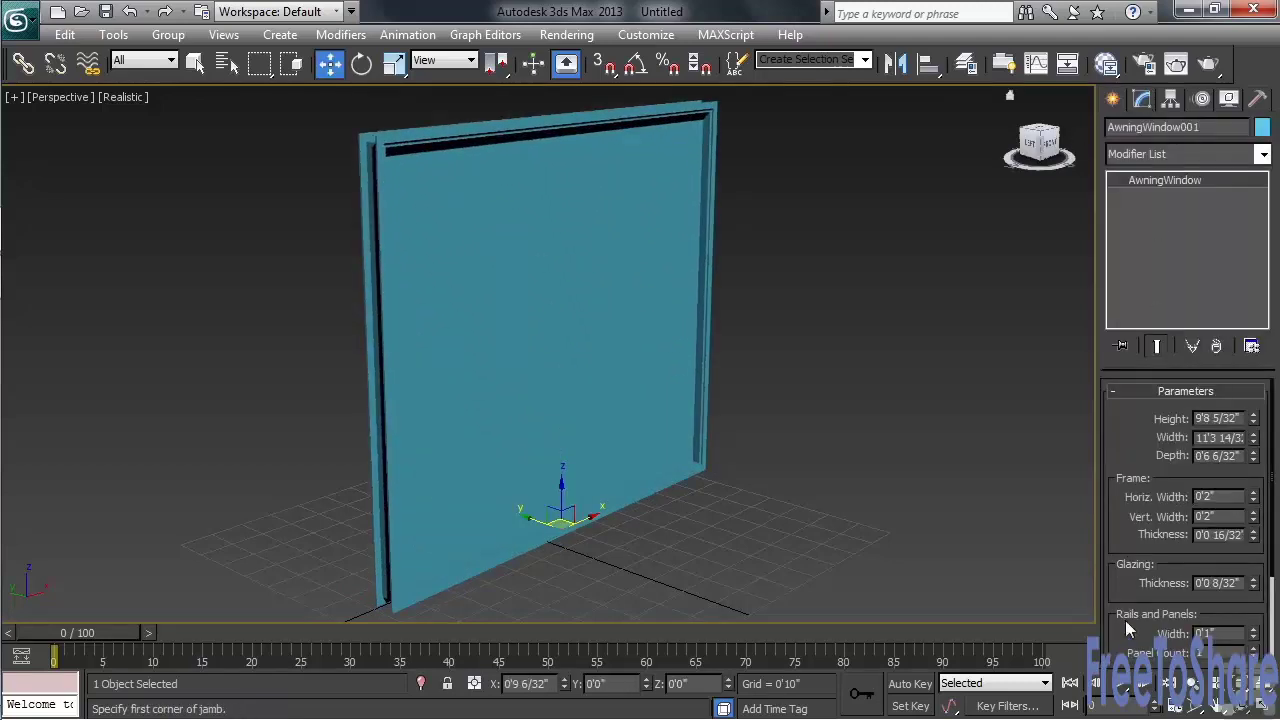
drag(1127, 628, 1122, 510)
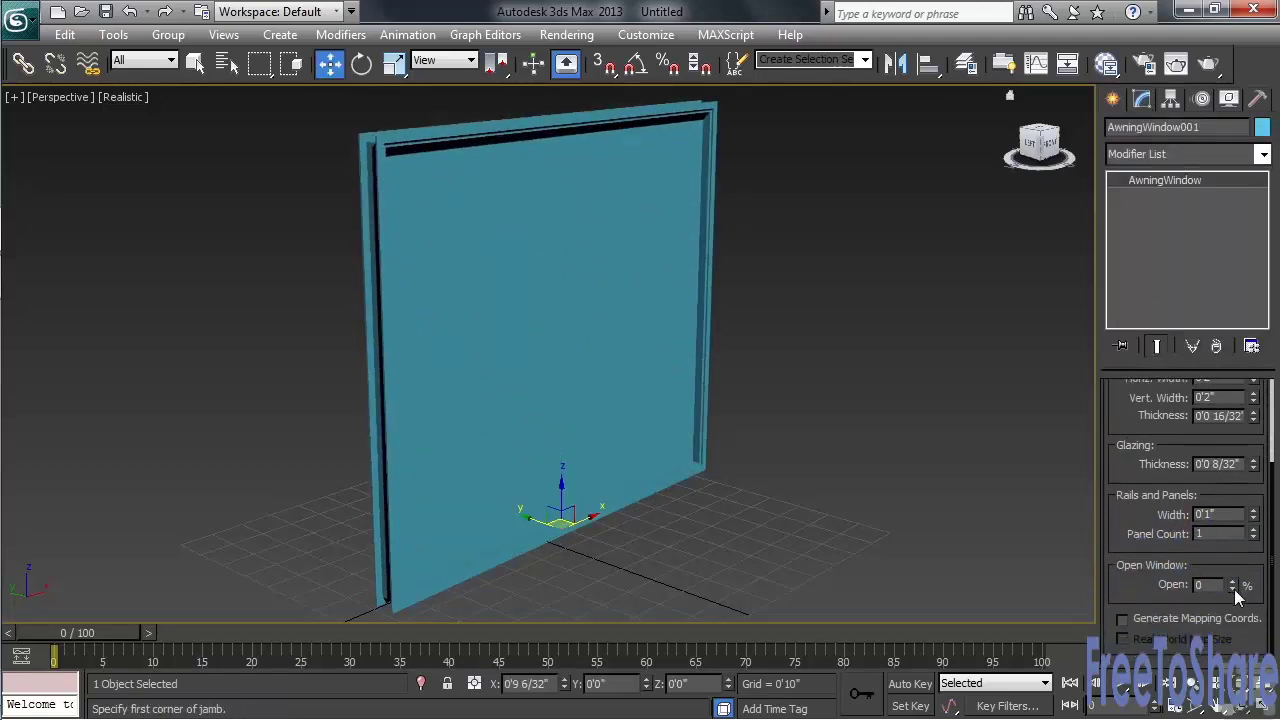
drag(1233, 588, 1181, 567)
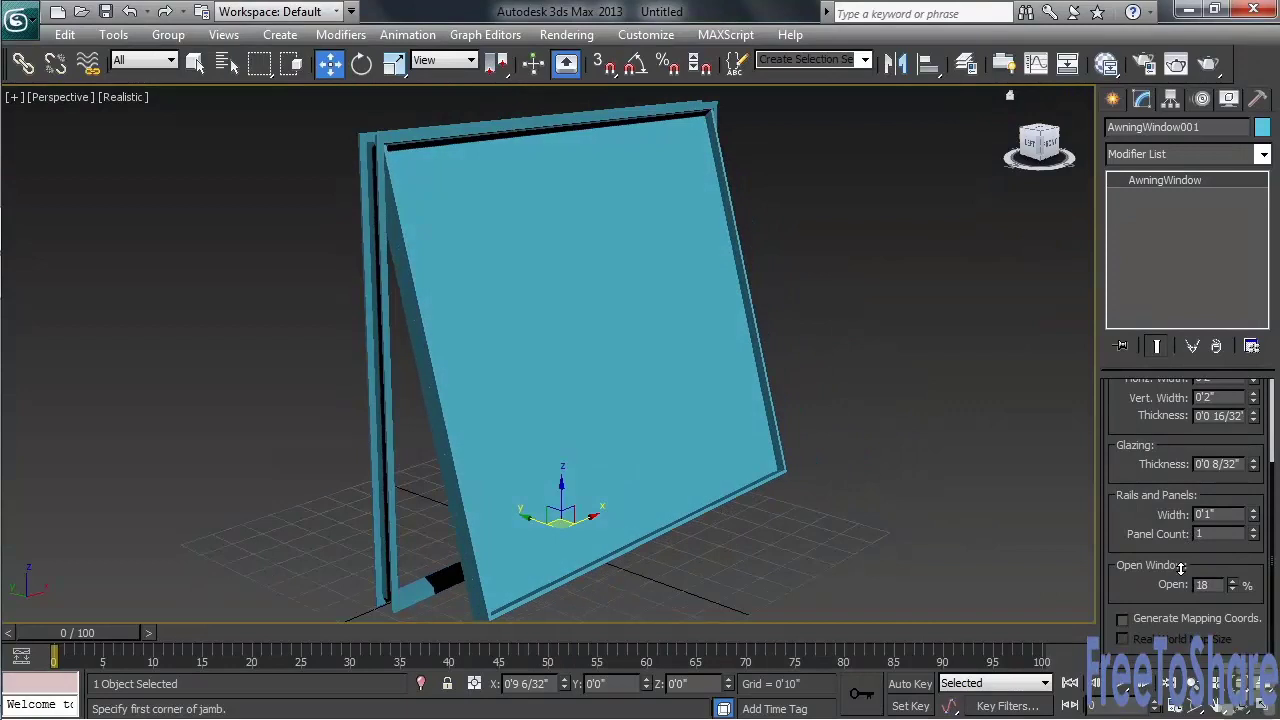
click(1253, 529)
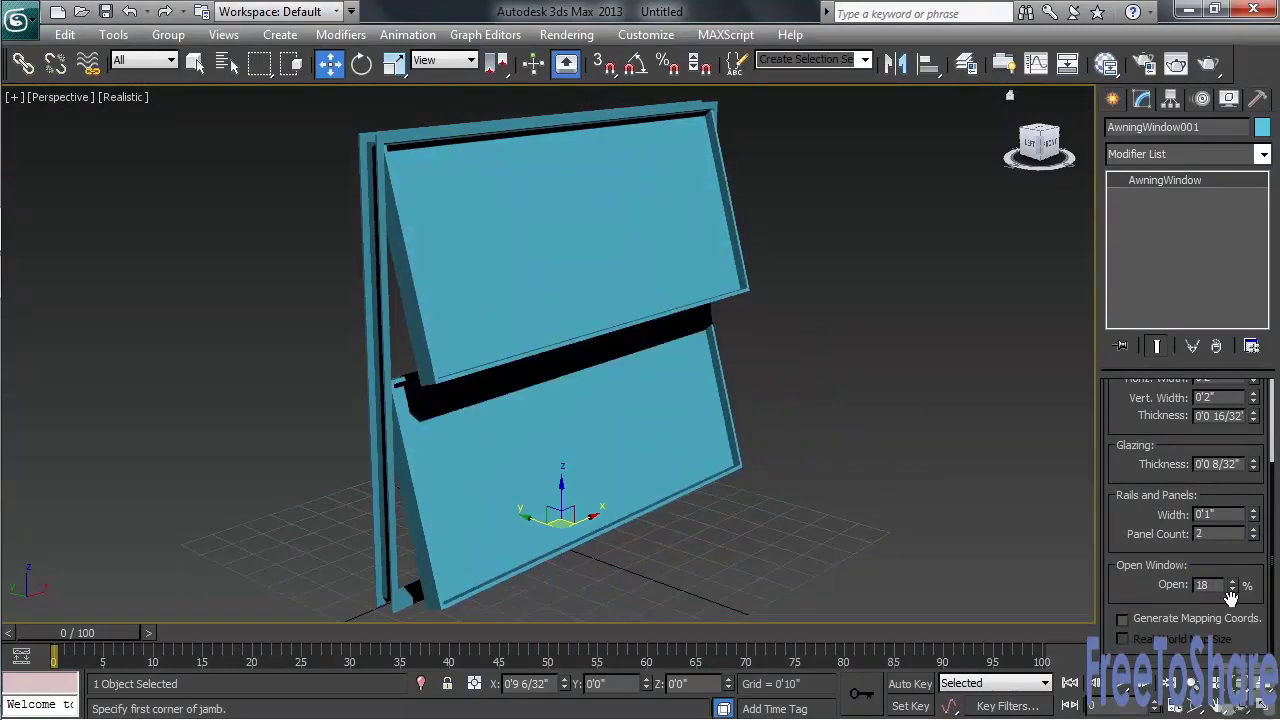
drag(1233, 588, 1182, 590)
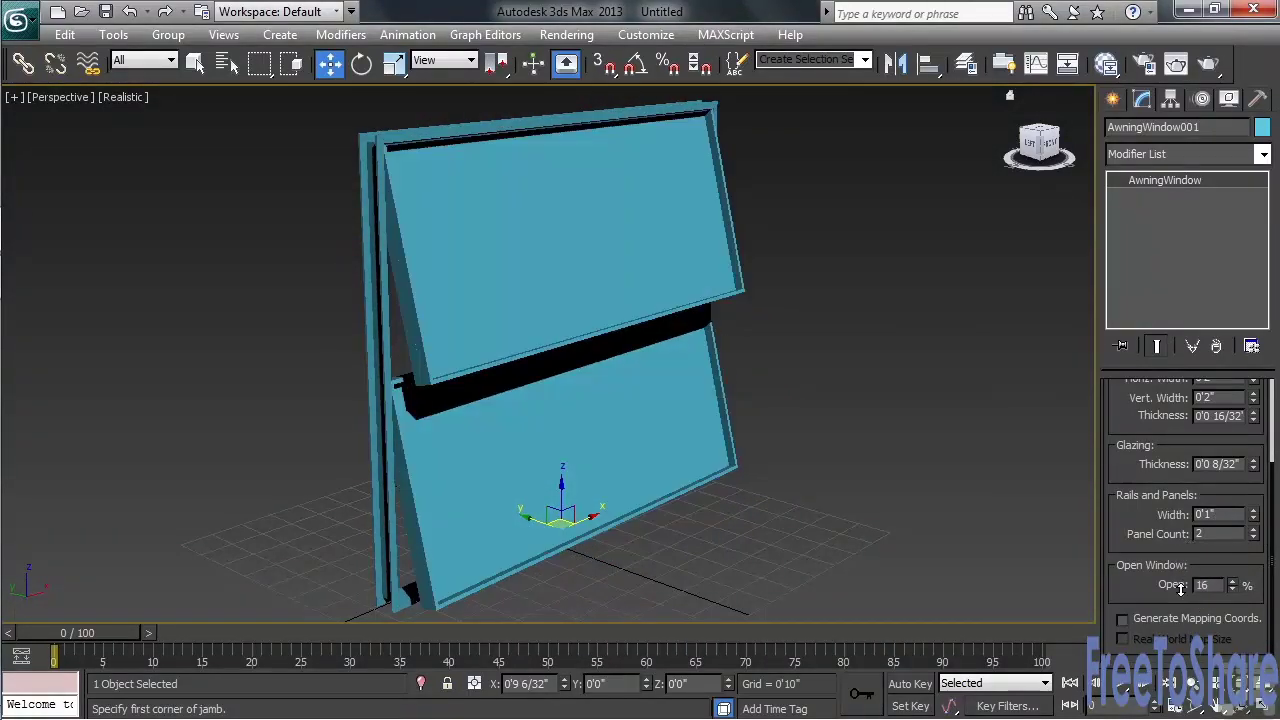
click(1253, 530)
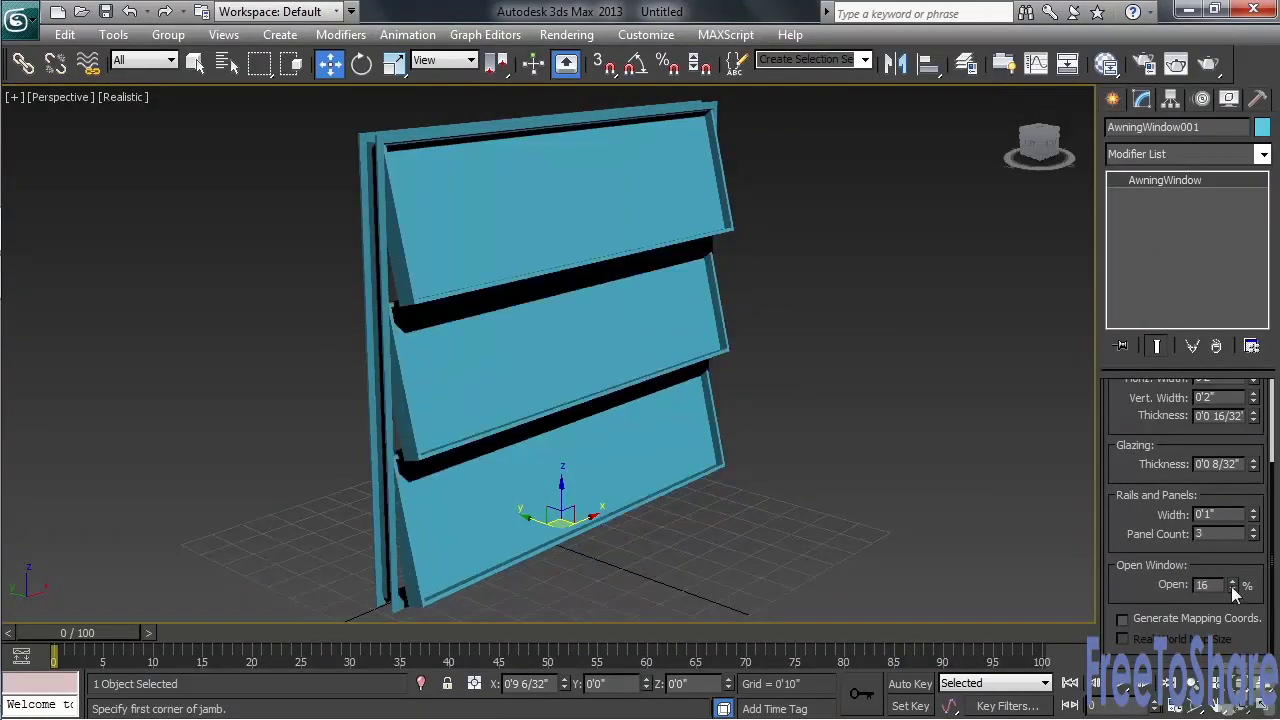
mouse_move(1233, 590)
mouse_down()
mouse_move(1232, 550)
mouse_move(1232, 582)
mouse_up()
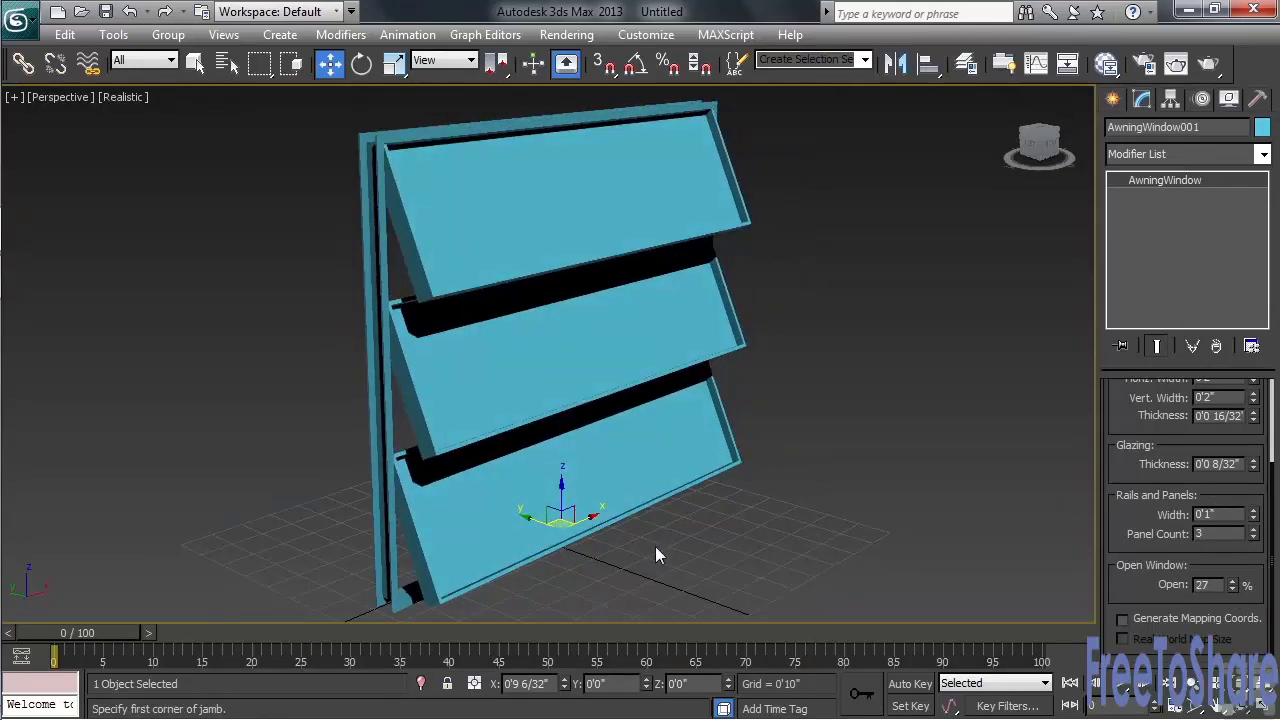
alt+middle_drag(656, 556, 554, 509)
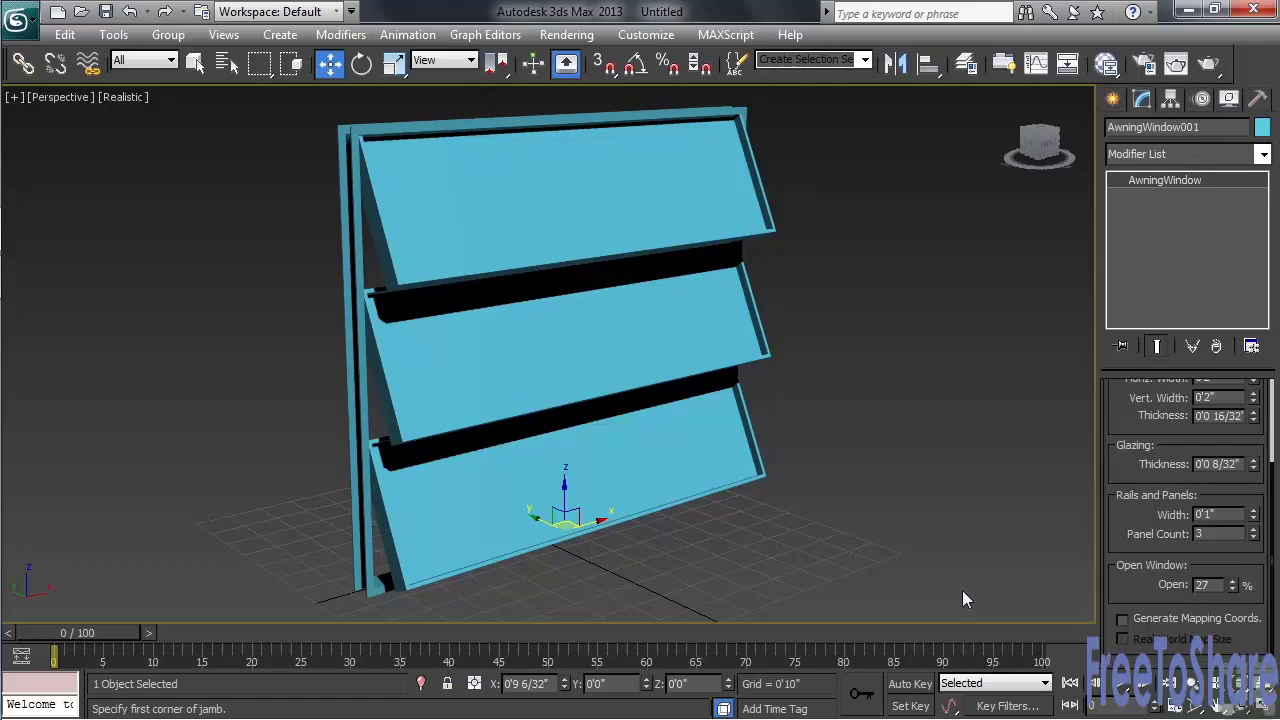
Delete the awning window, switch the category to Stairs, and zoom extents with Z
key(Delete)
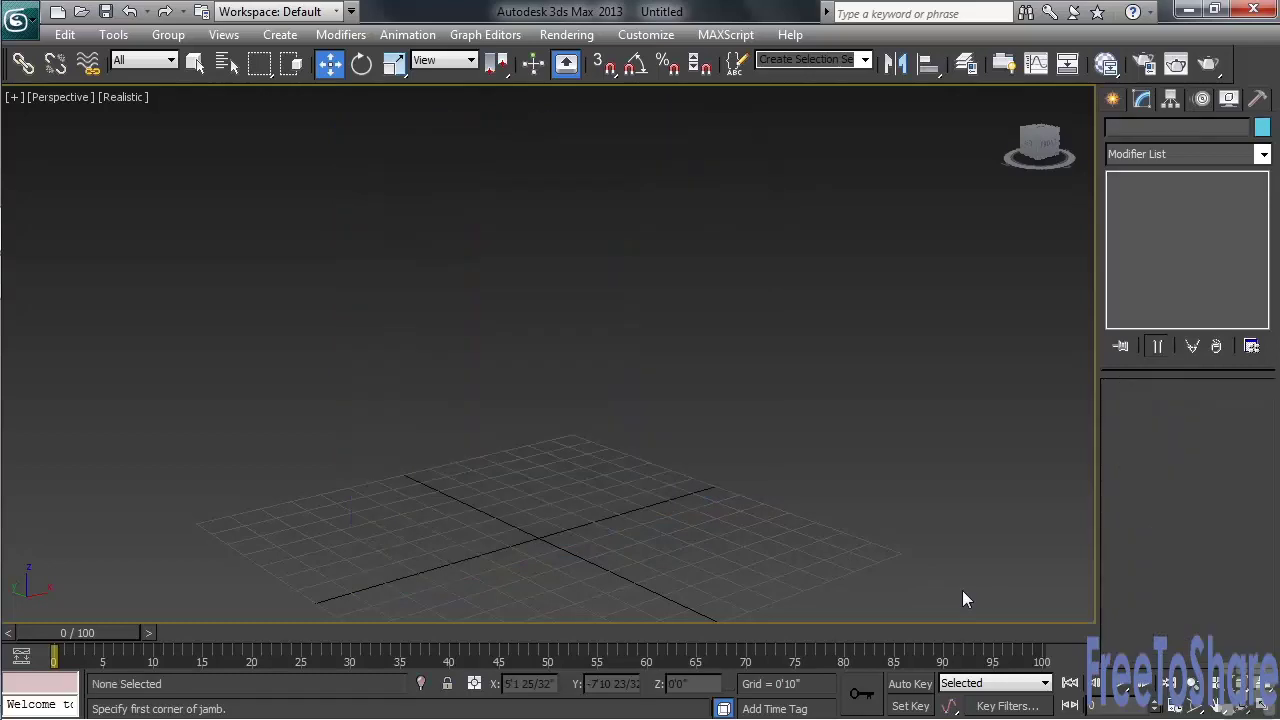
click(1113, 100)
click(1175, 162)
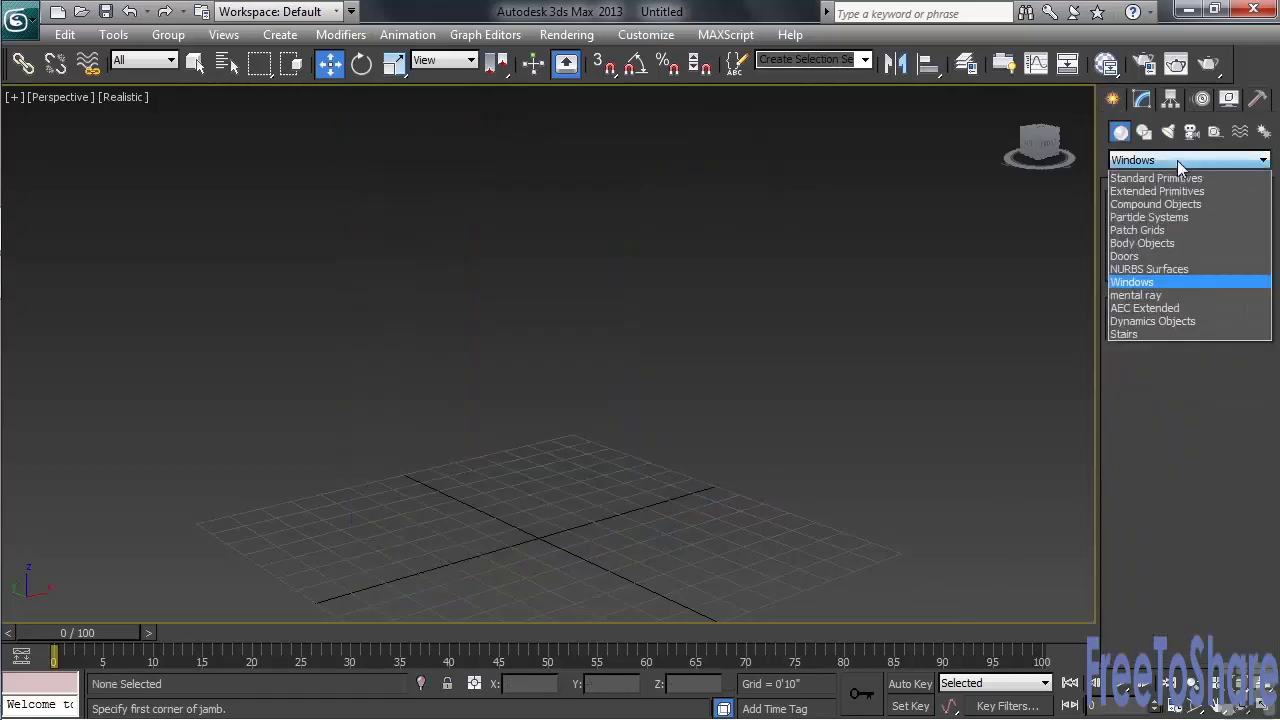
click(1186, 335)
key(z)
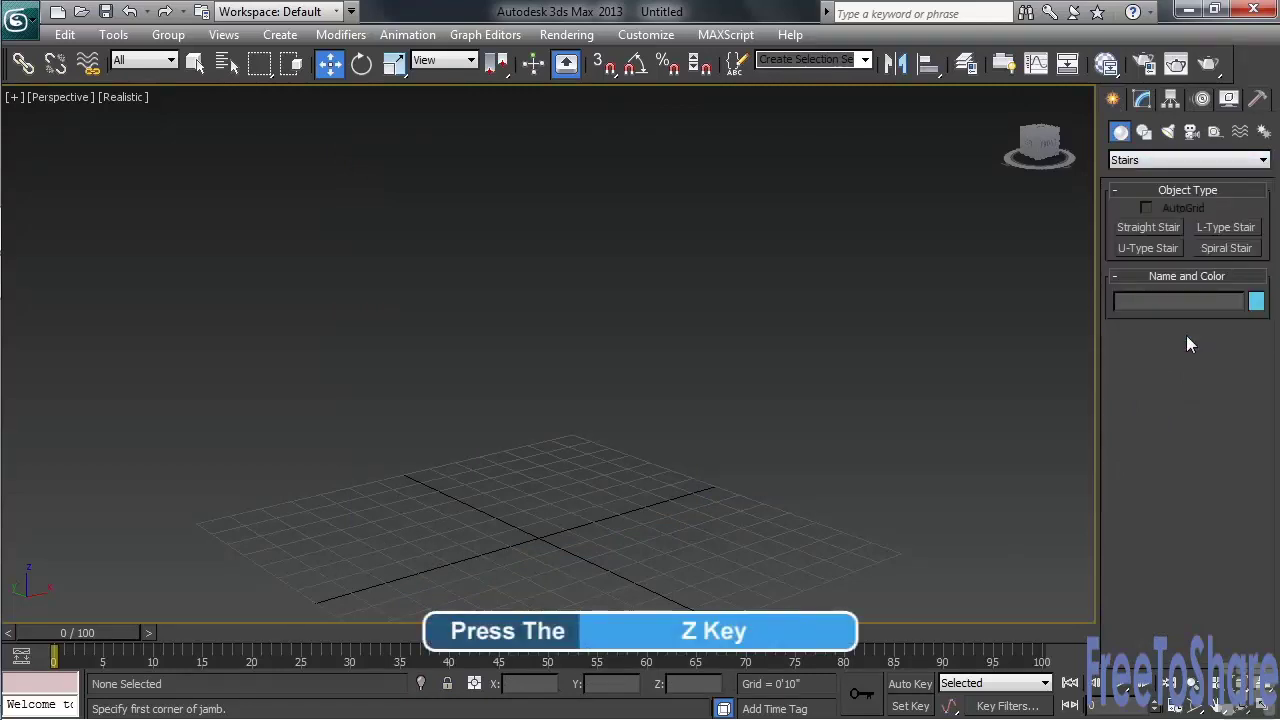
key(z)
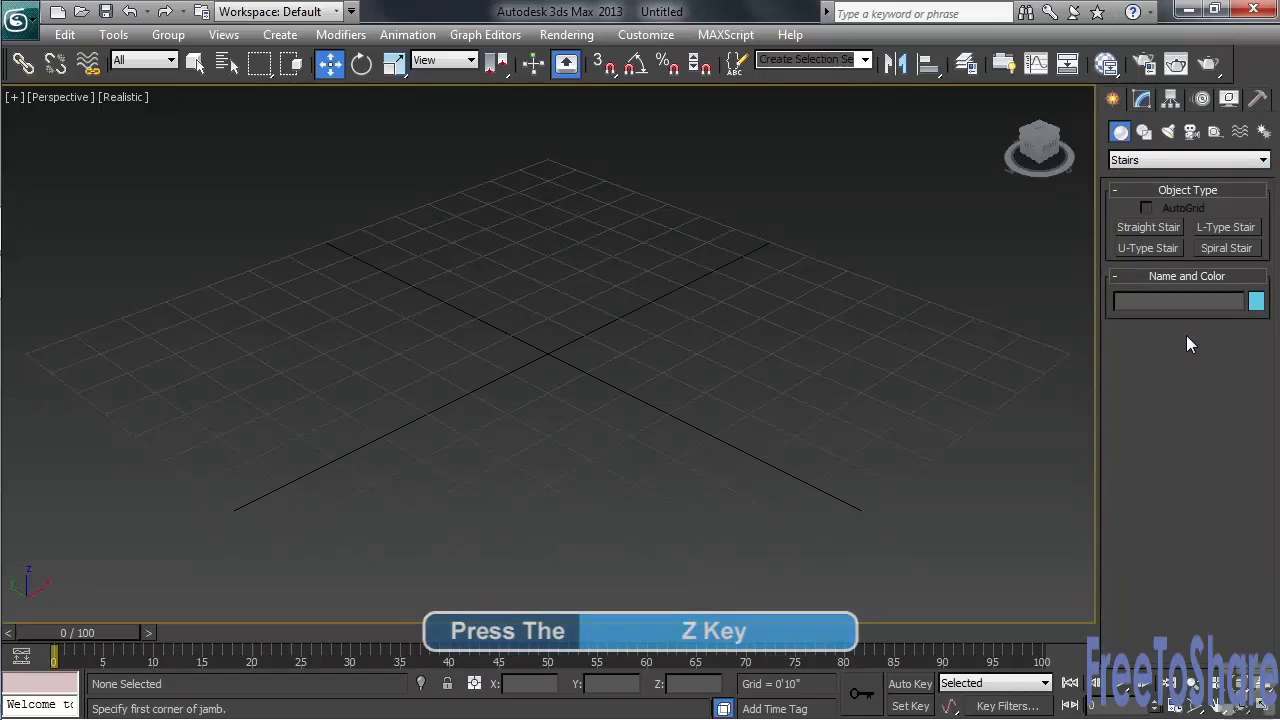
Drag out a Straight Stair's length, width and height on the grid
click(1143, 228)
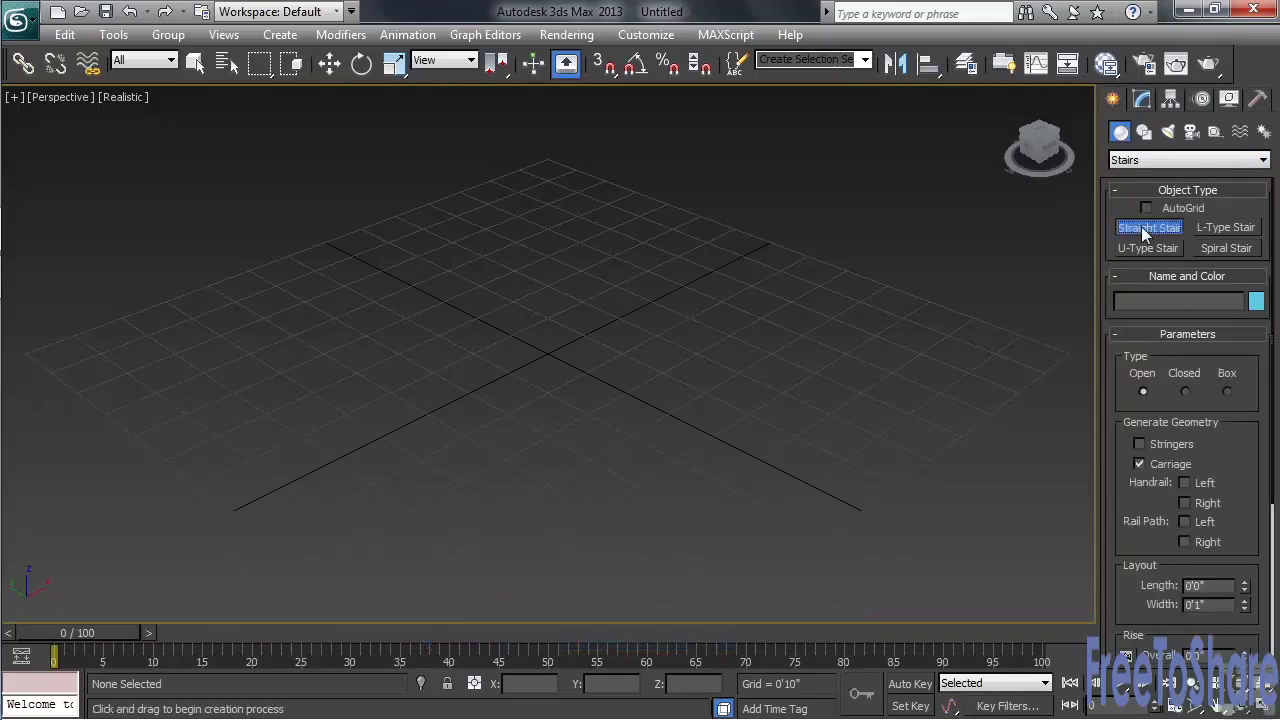
drag(366, 334, 549, 252)
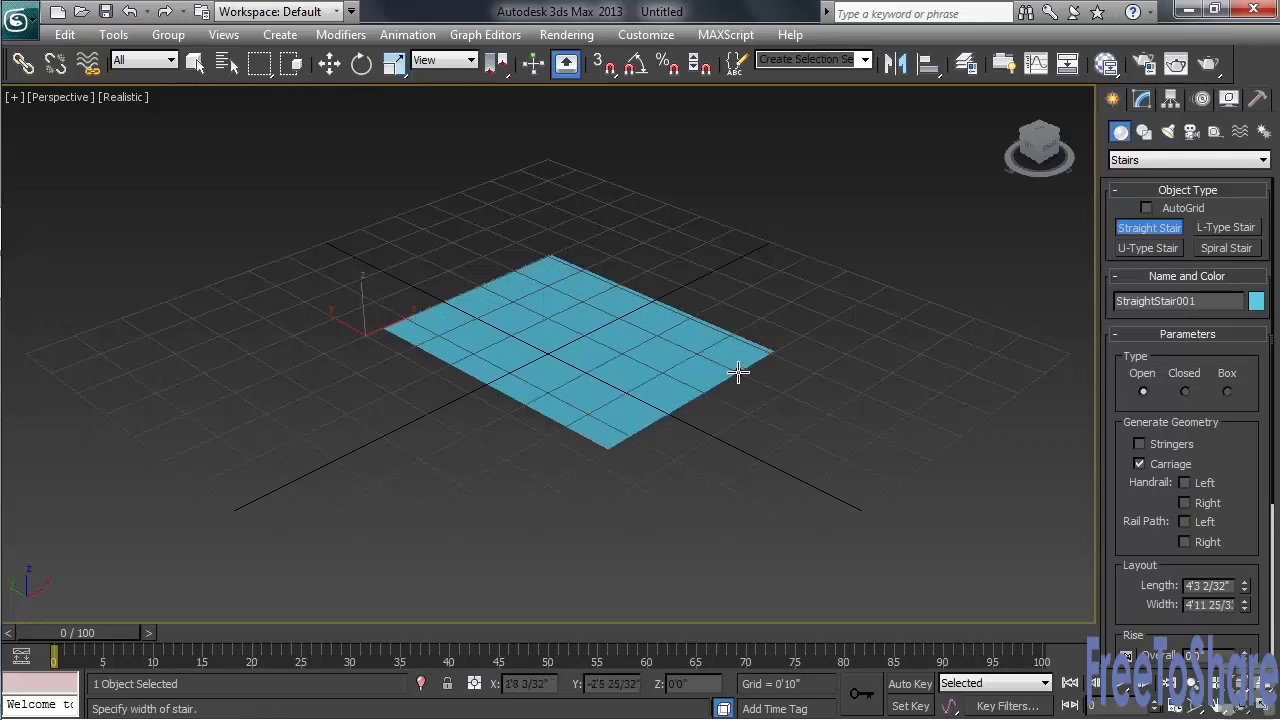
click(766, 394)
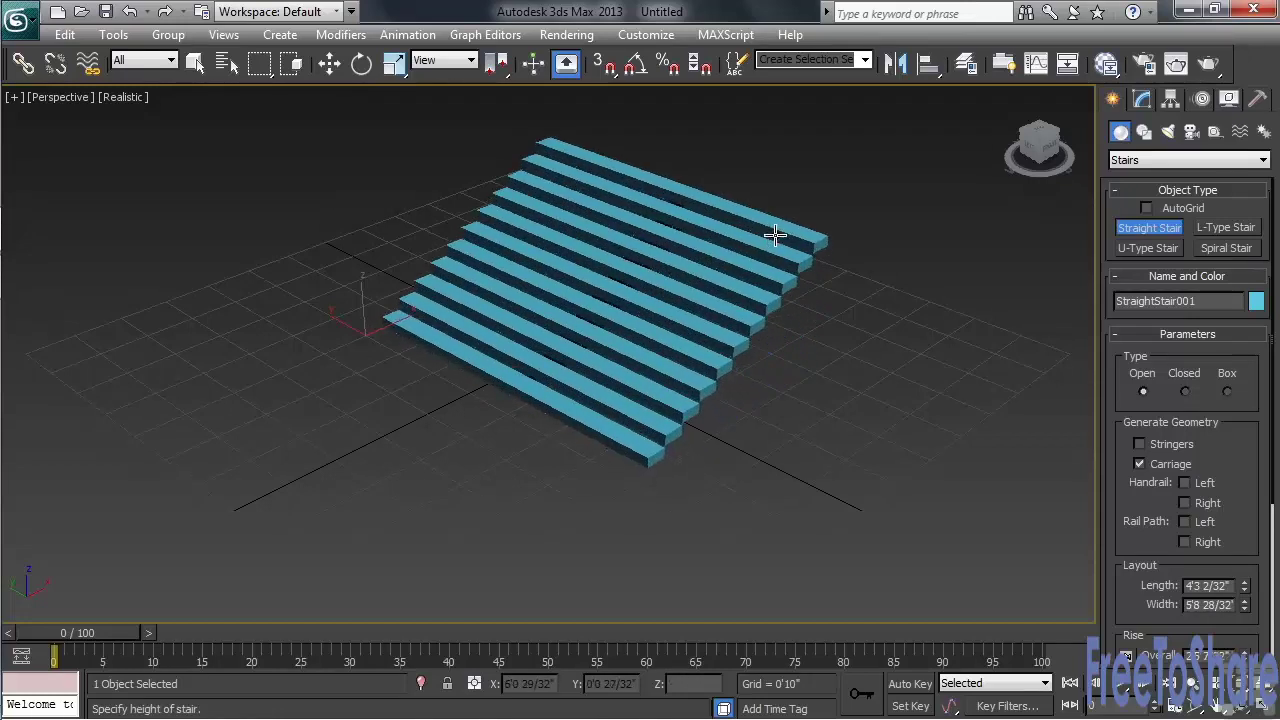
click(771, 165)
middle_drag(609, 391, 676, 487)
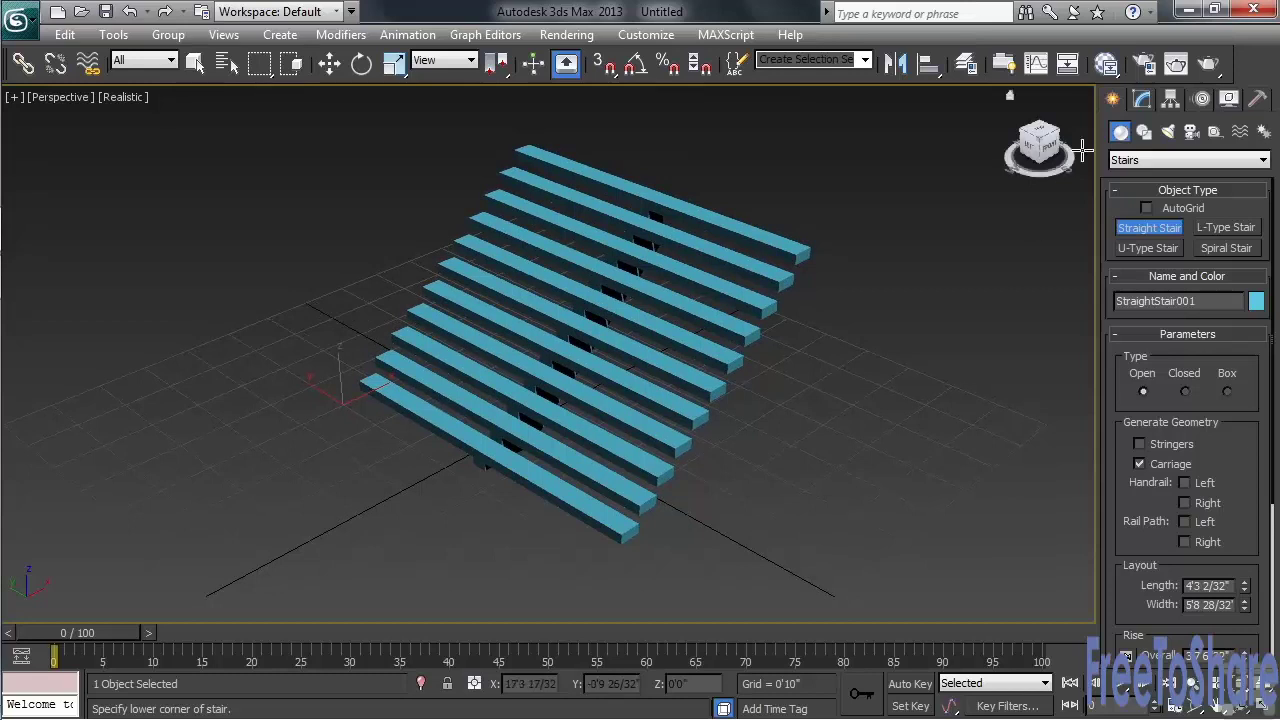
Narrow the stair, adjust its height, unlock Riser Ct and set it to 10, and thicken the steps
click(1143, 99)
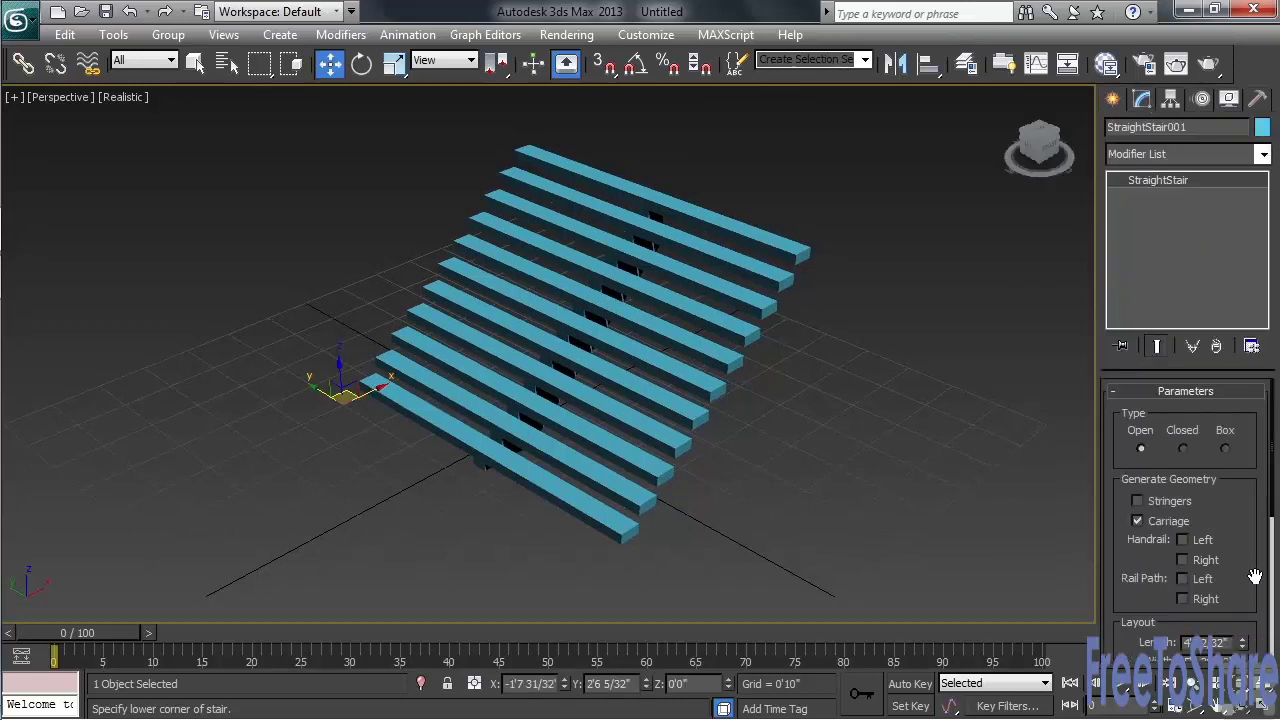
drag(1259, 576, 1243, 408)
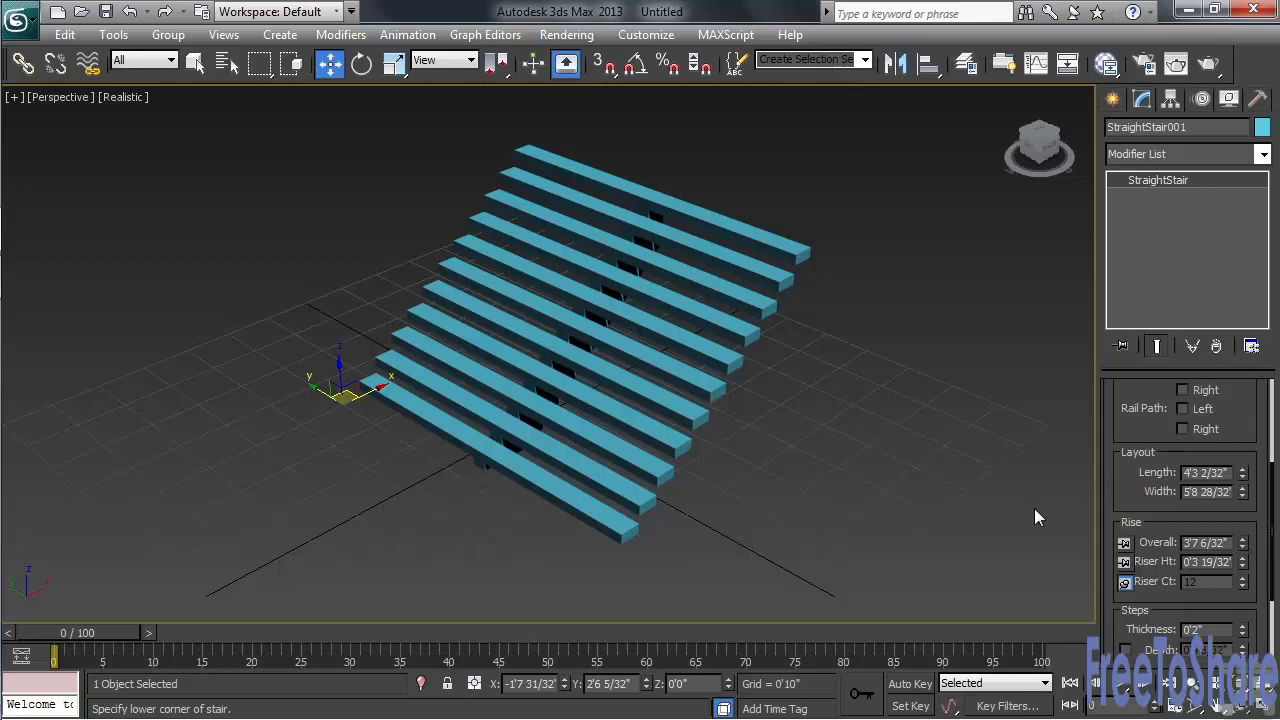
mouse_move(1242, 474)
mouse_down()
mouse_move(1237, 516)
mouse_move(1228, 462)
mouse_move(1238, 533)
mouse_move(1232, 497)
mouse_up()
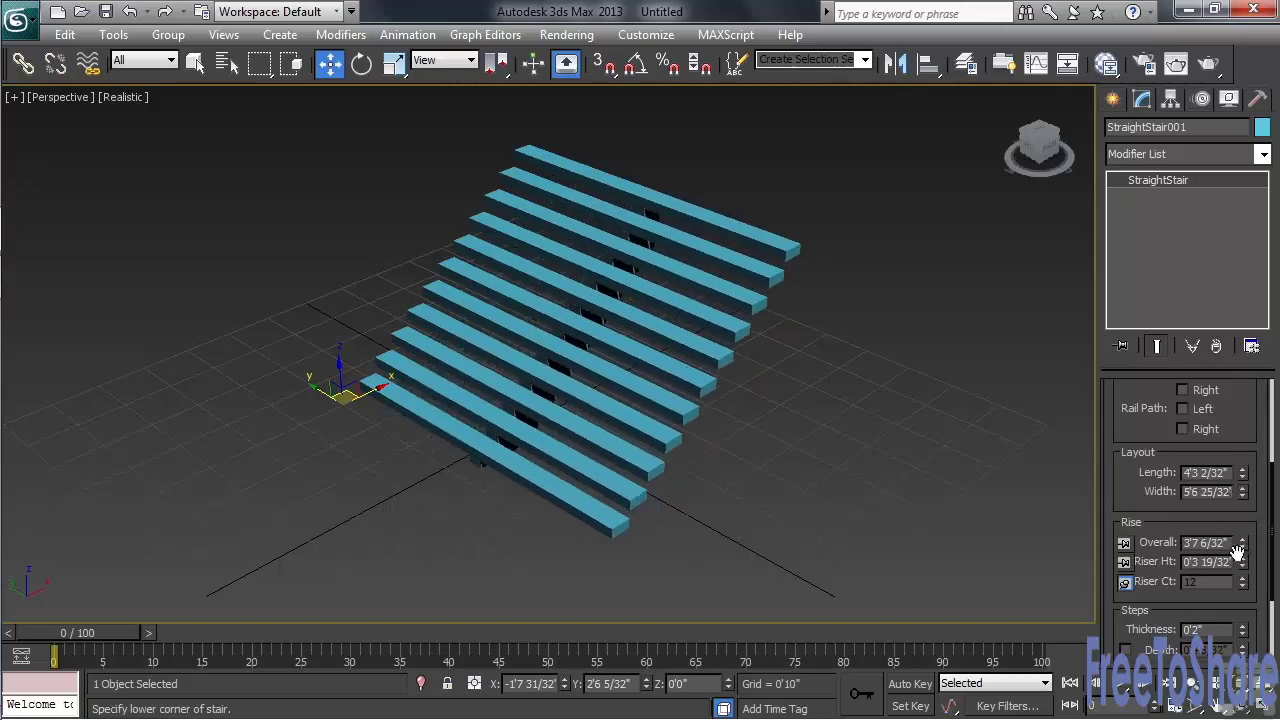
drag(1245, 553, 1104, 536)
click(1125, 544)
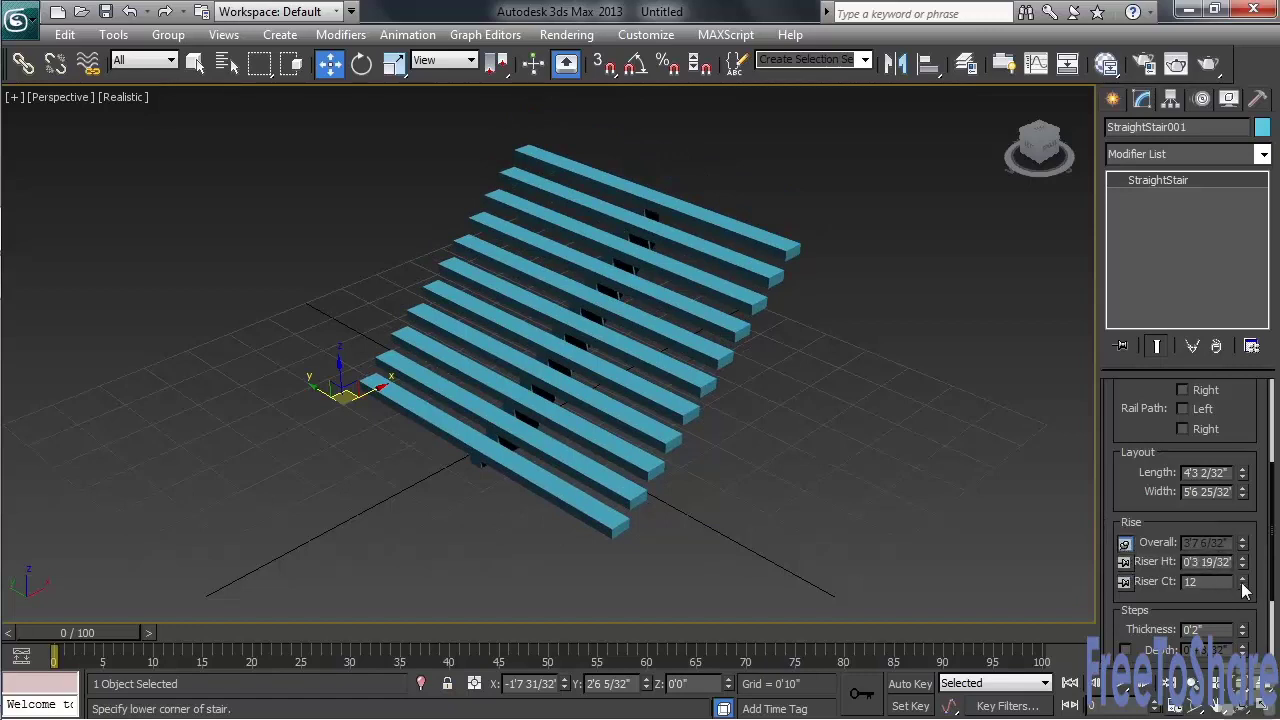
drag(1243, 588, 1245, 583)
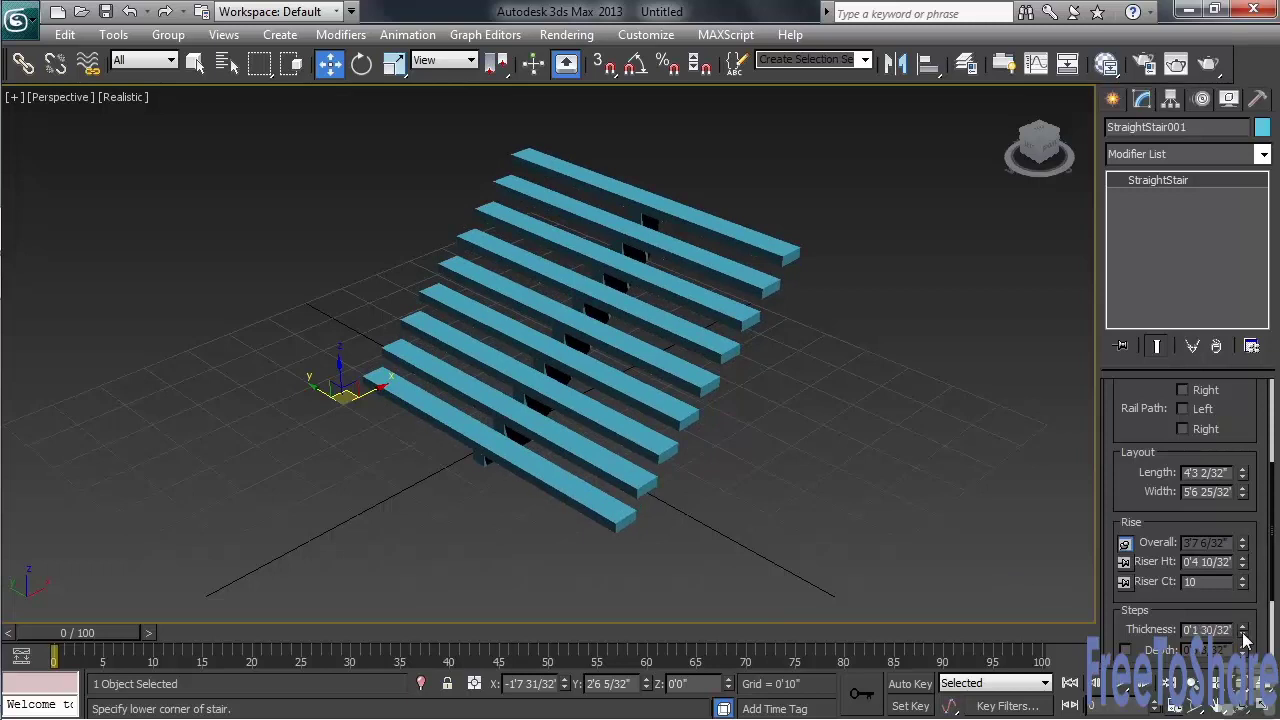
drag(1245, 640, 1203, 650)
Turn on Stringers and change the stair type from Open to Closed, then Box
drag(1128, 455, 1135, 620)
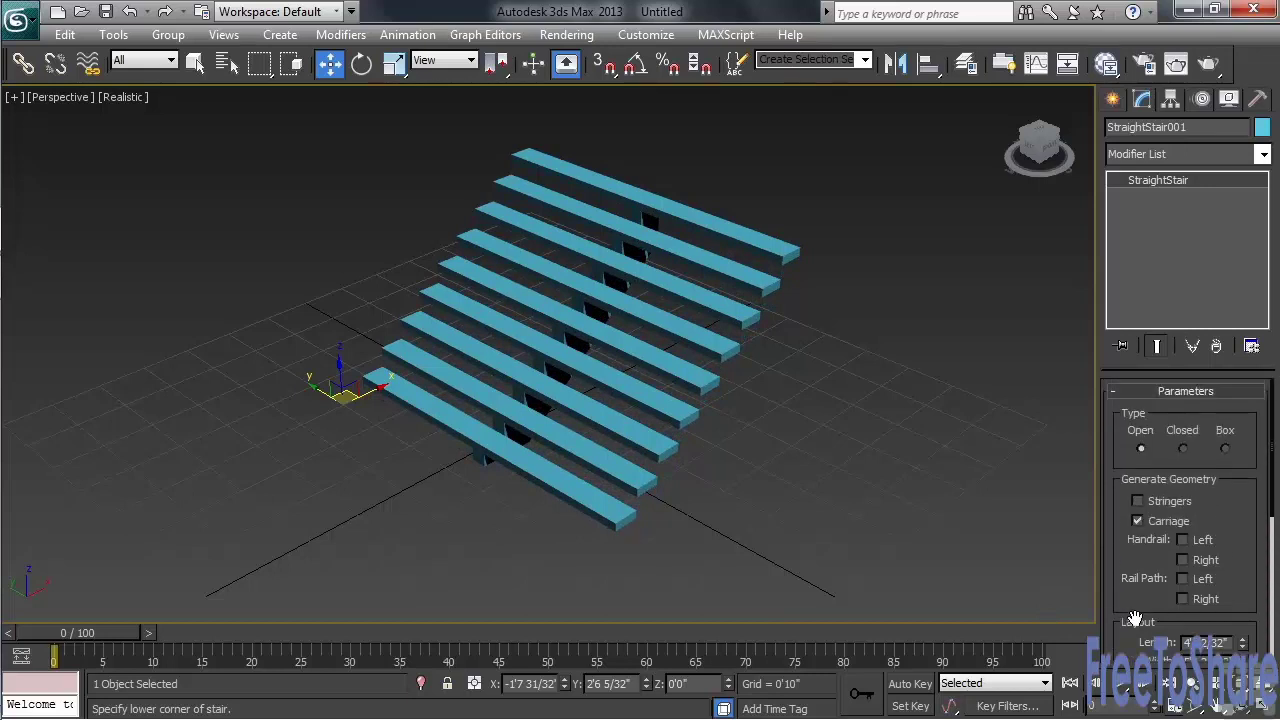
click(1138, 501)
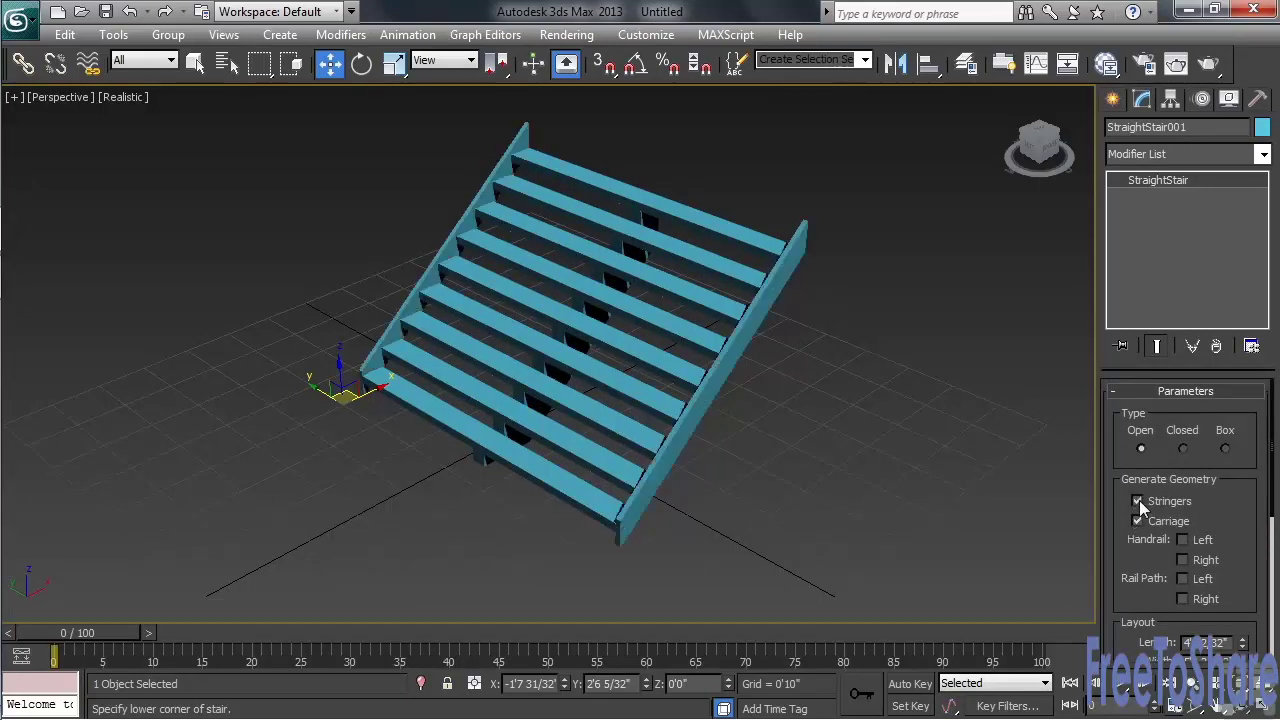
click(1138, 501)
click(1138, 501)
click(1184, 450)
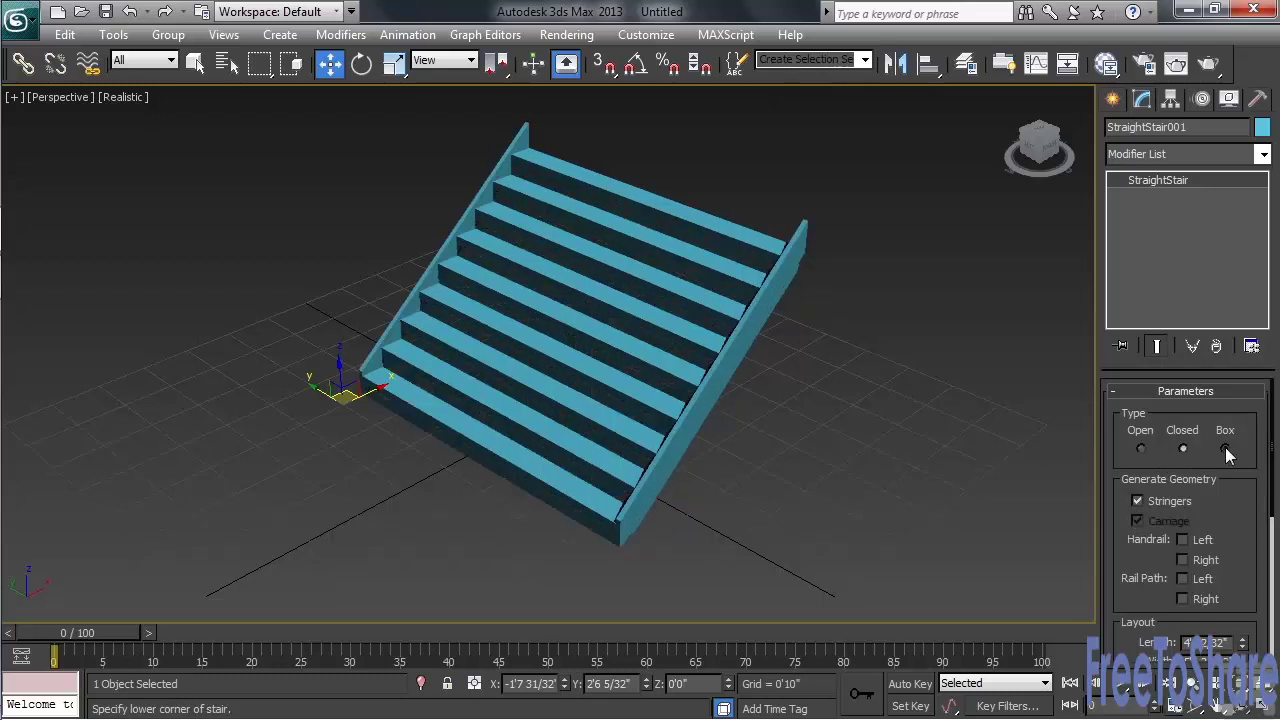
click(1226, 450)
mouse_move(672, 450)
alt+middle_down()
mouse_move(360, 440)
mouse_move(780, 392)
mouse_move(672, 460)
mouse_move(654, 449)
mouse_move(665, 451)
alt+middle_up()
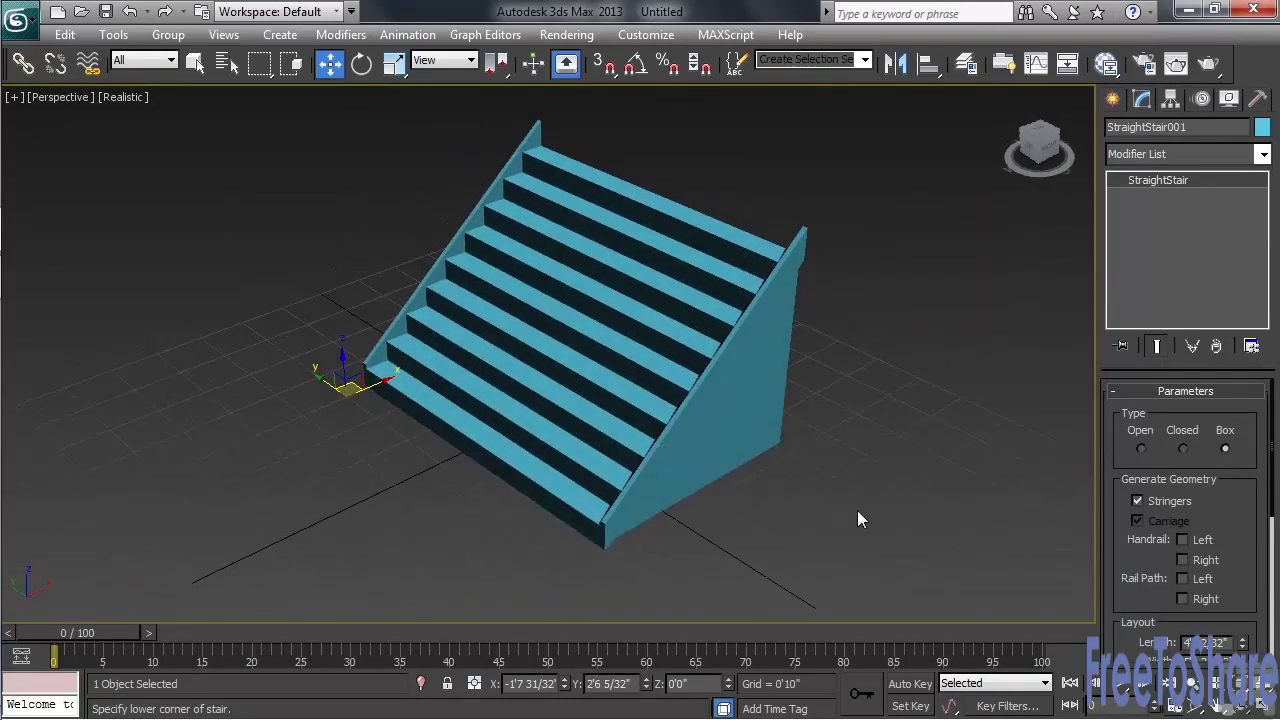
Delete the straight stair and draw a new L-type stair with its two flights and height
key(Delete)
click(1113, 98)
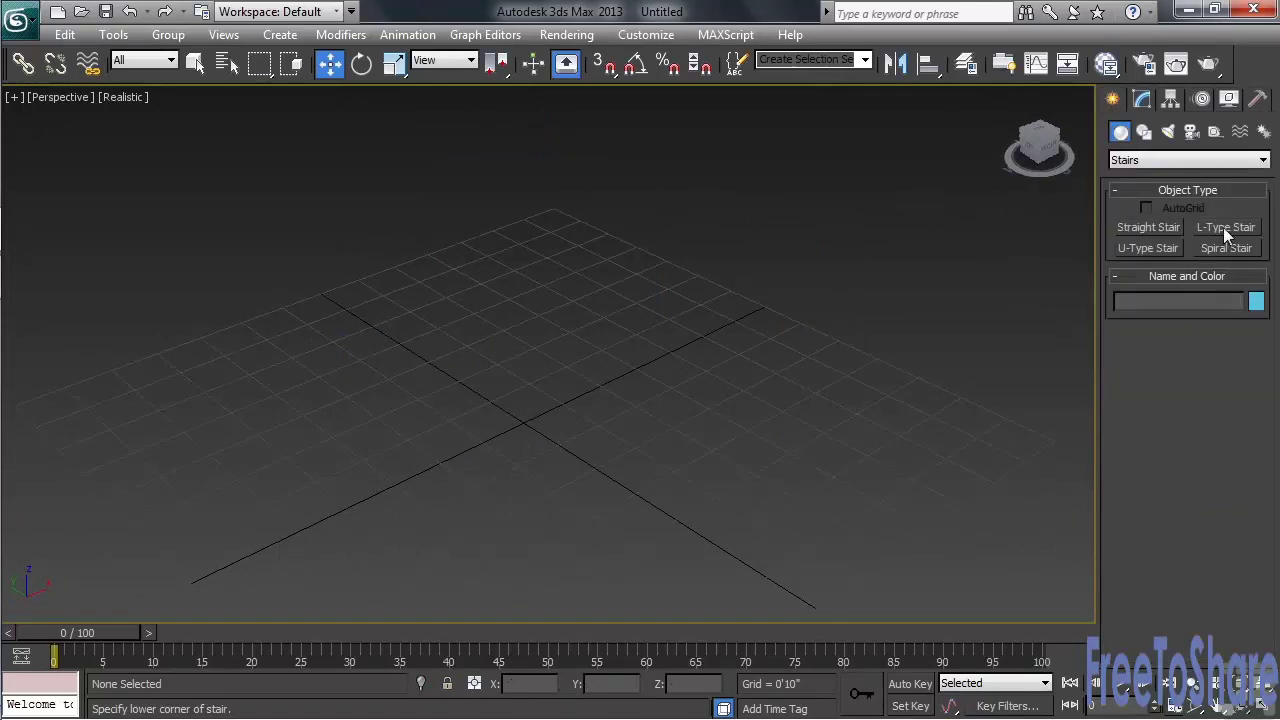
click(1225, 228)
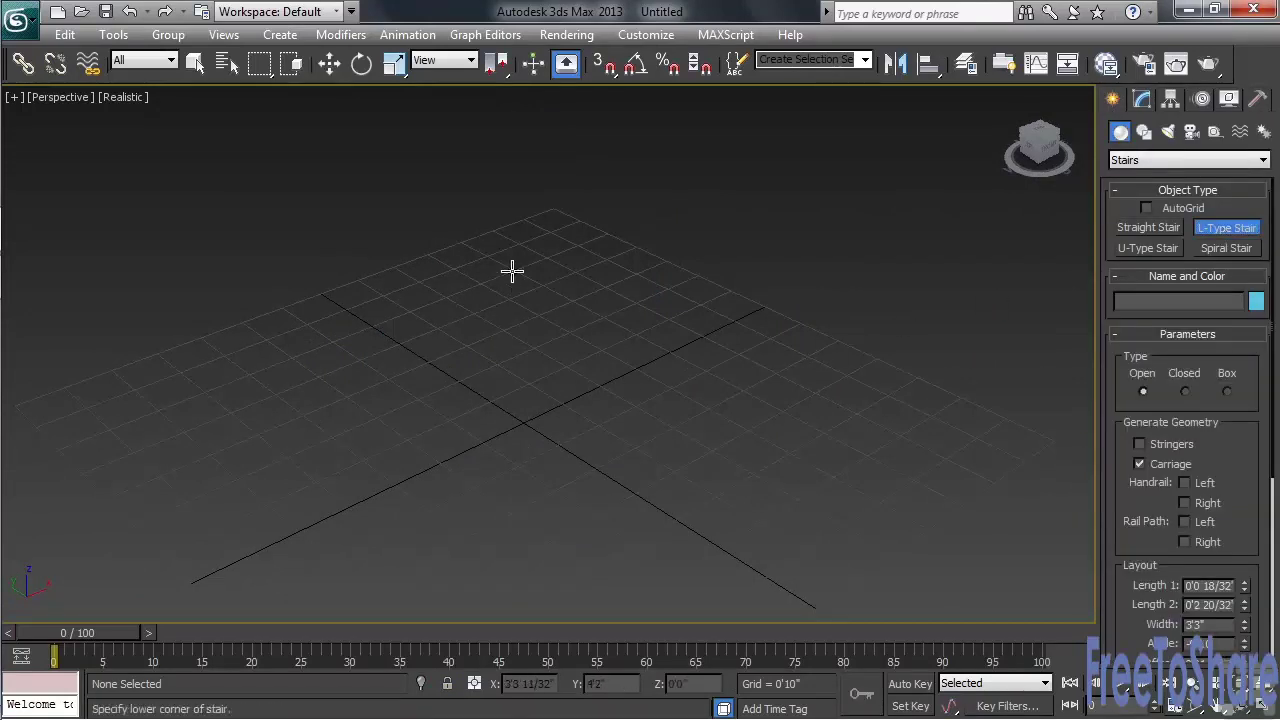
drag(512, 270, 586, 358)
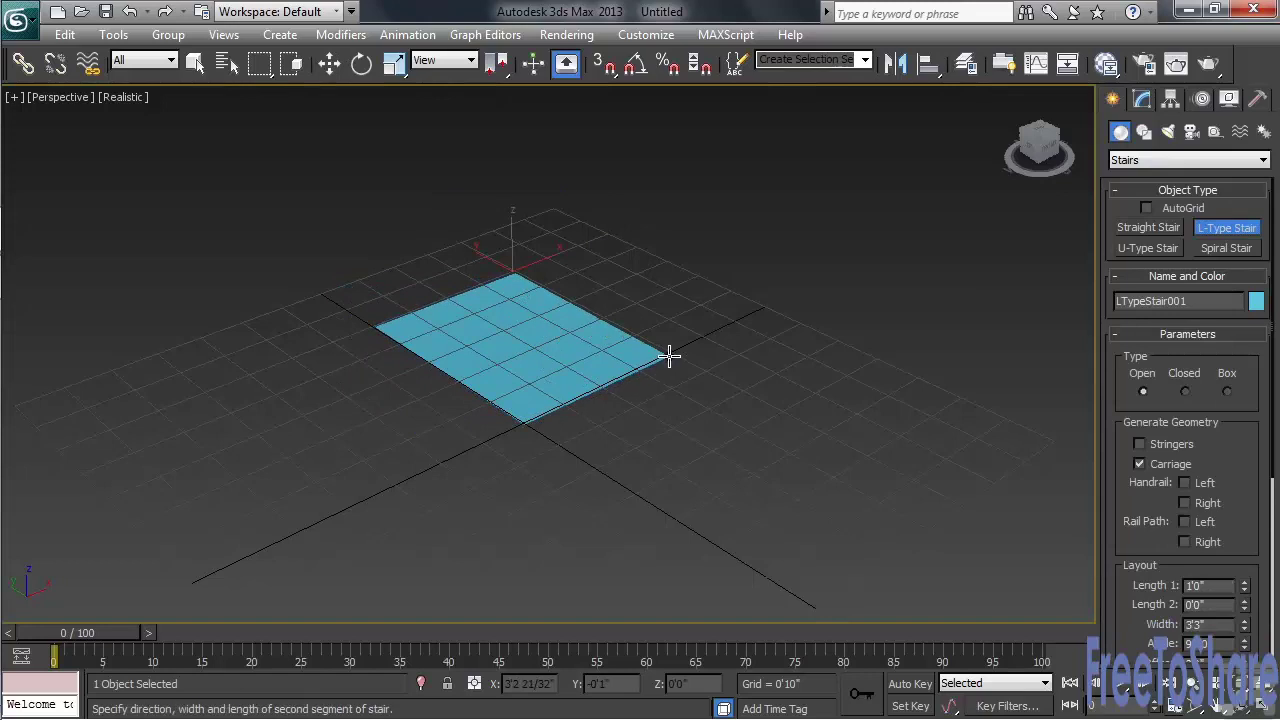
click(410, 462)
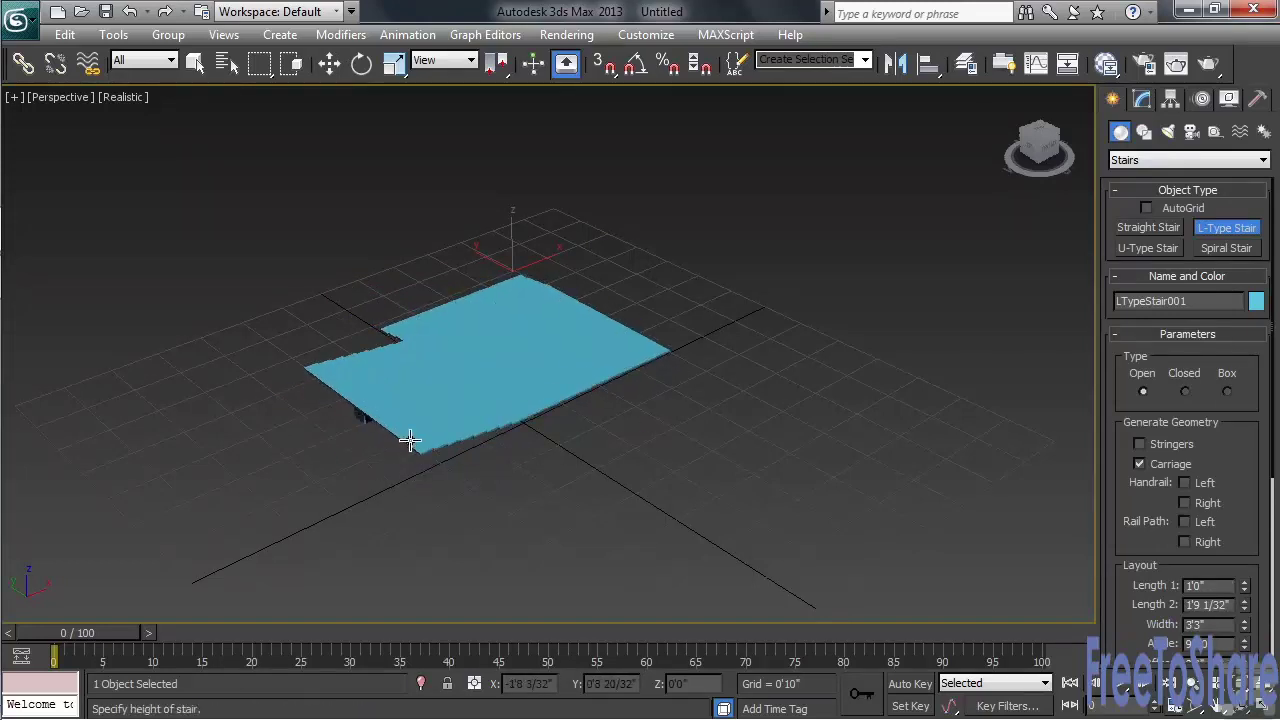
click(409, 245)
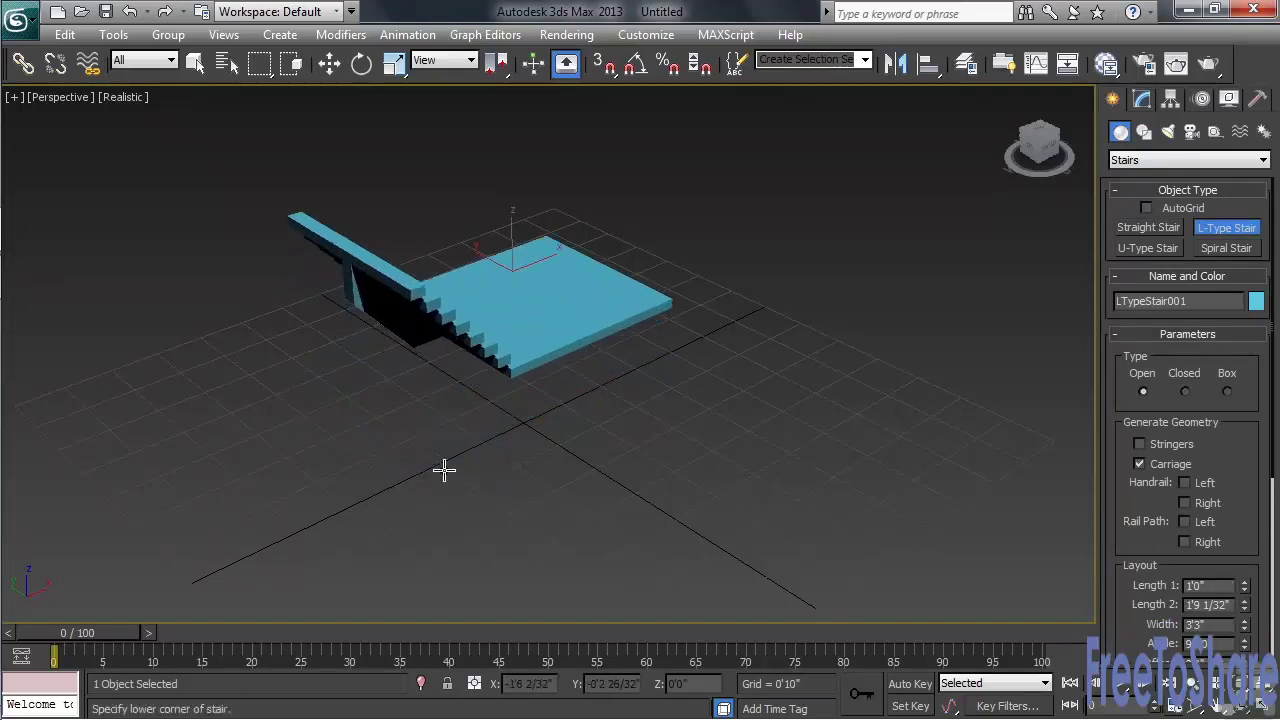
alt+middle_drag(443, 466, 706, 429)
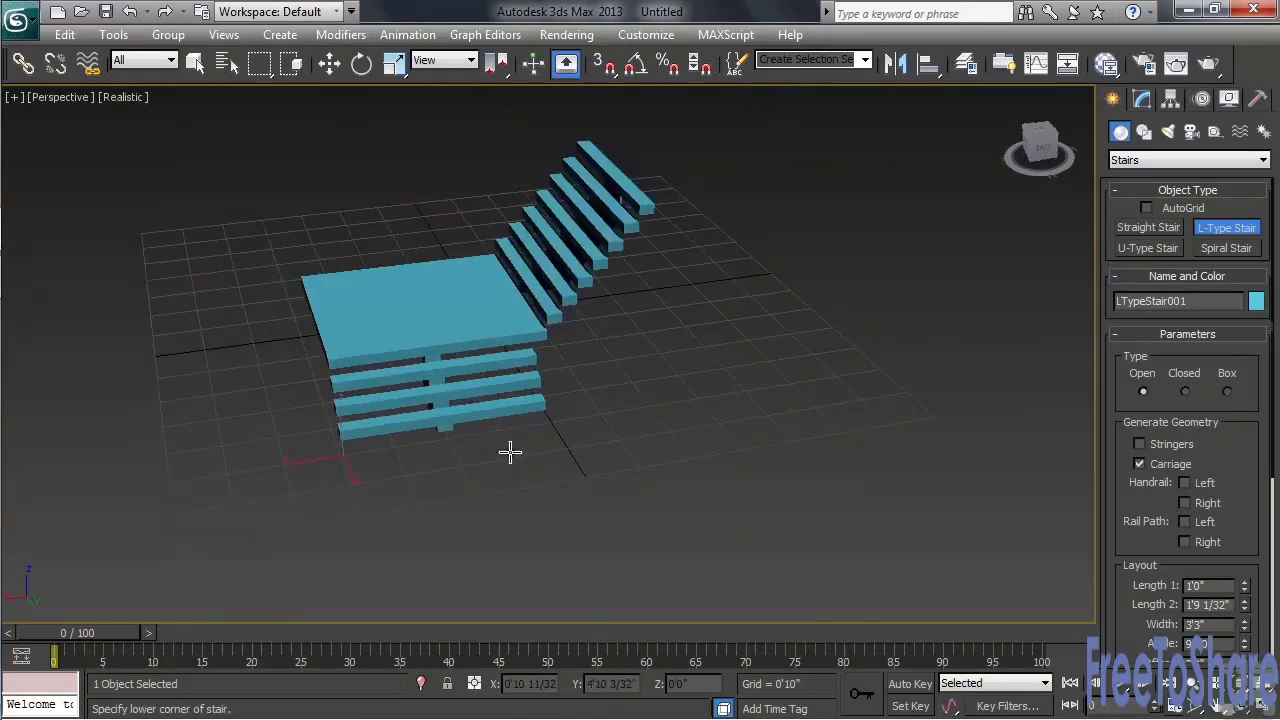
scroll(511, 451, up, 4)
middle_drag(563, 511, 600, 520)
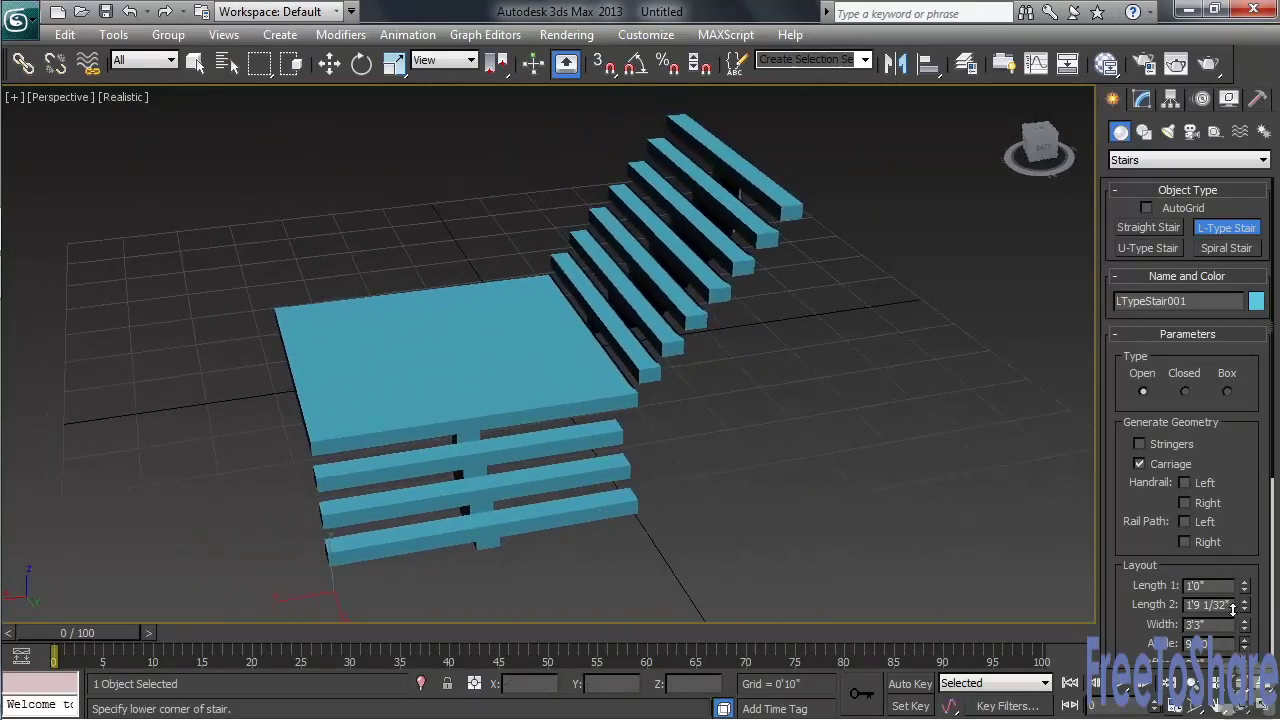
Adjust the second flight's length, angle 62.1 and offset, then make the stair Box type
drag(1233, 607, 1214, 655)
scroll(1180, 450, down, 5)
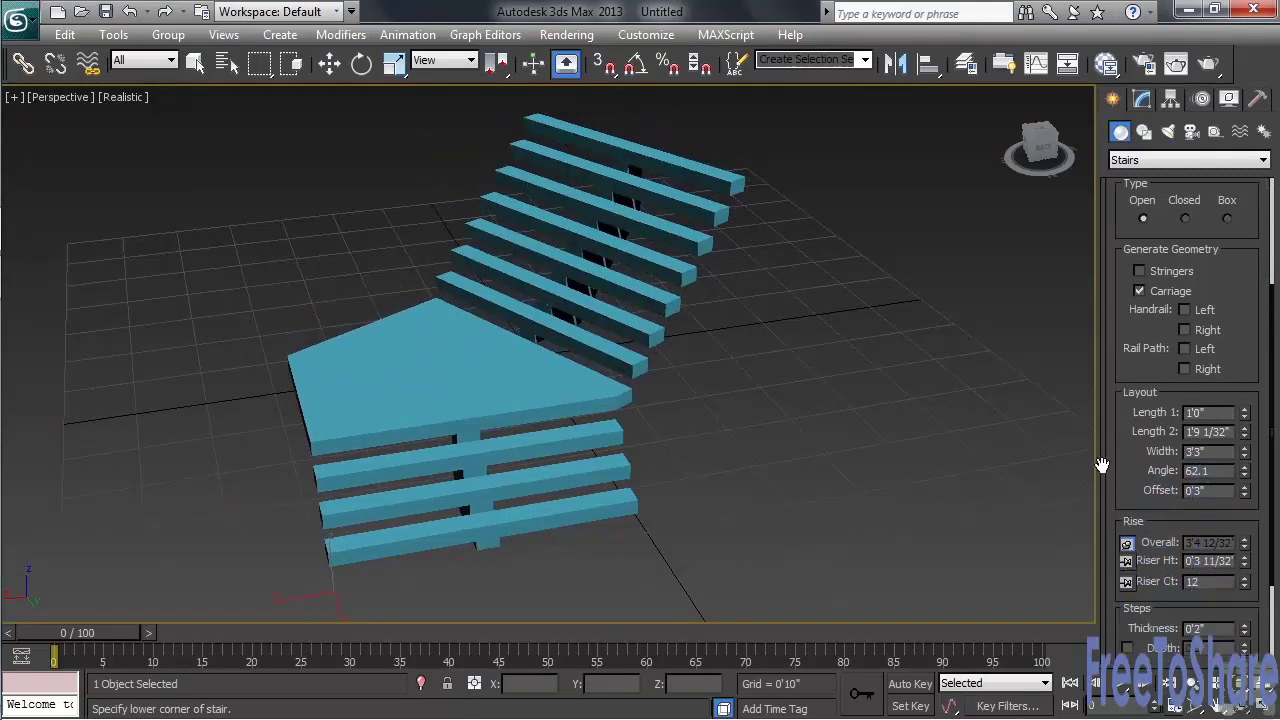
drag(1246, 497, 995, 356)
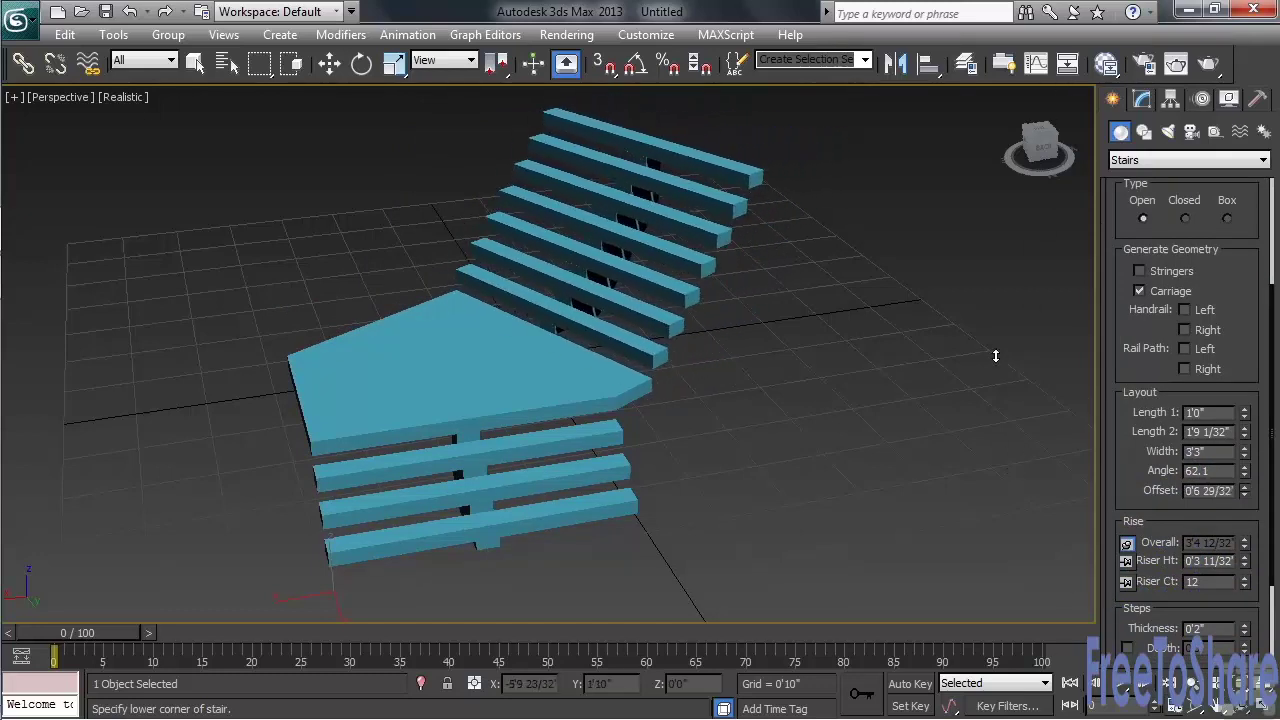
drag(1243, 318, 1252, 437)
click(1227, 337)
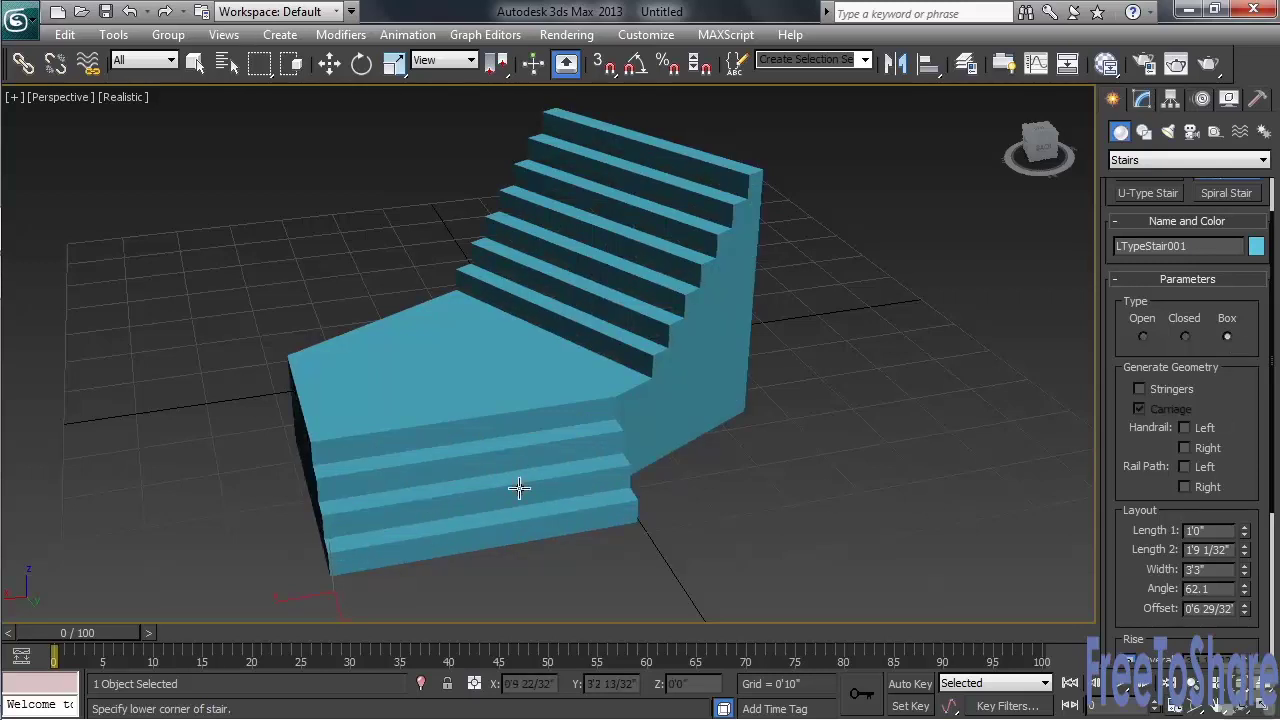
alt+middle_drag(520, 486, 633, 530)
Delete the L-type stair and draw a spiral stair from the grid centre
key(Delete)
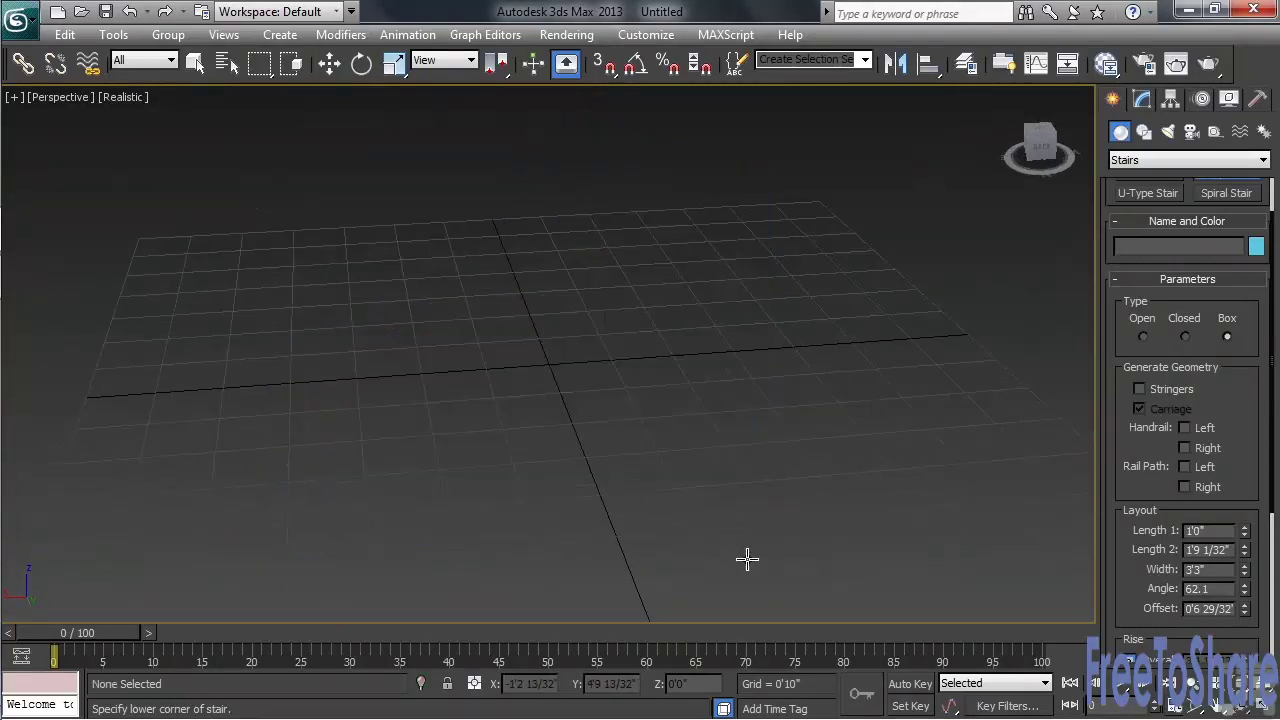
scroll(659, 485, down, 4)
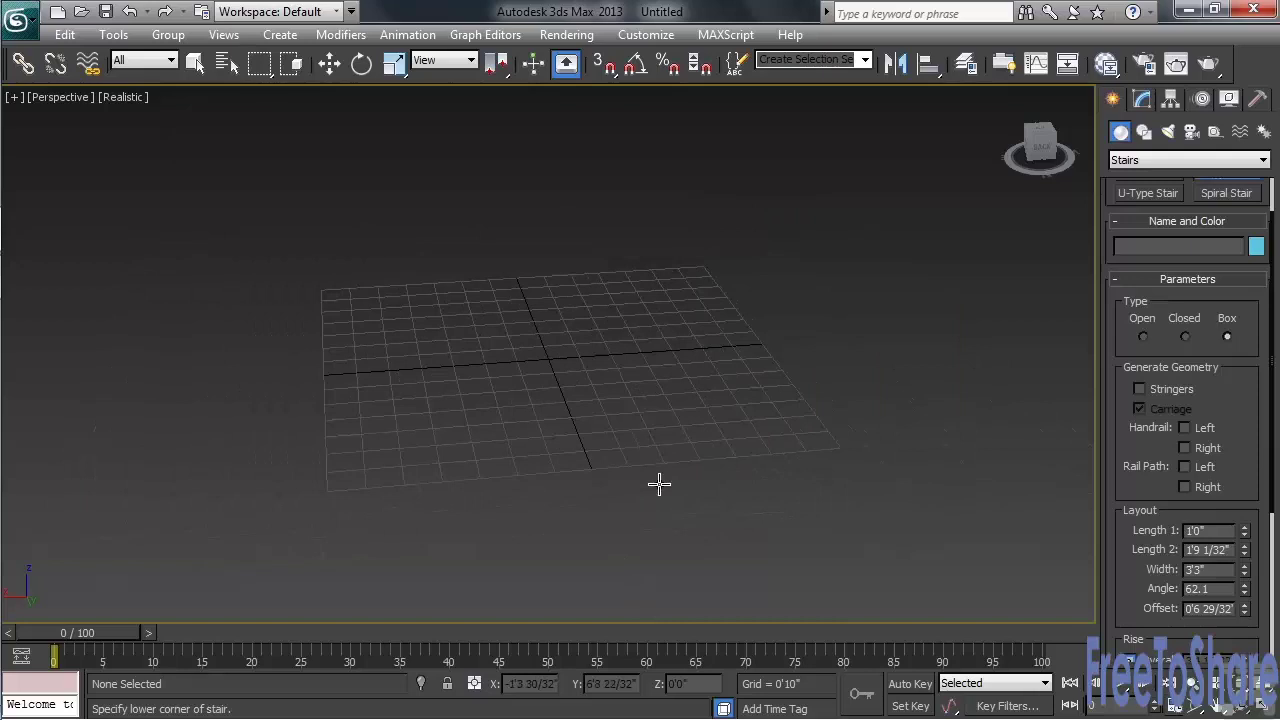
drag(1250, 349, 1241, 541)
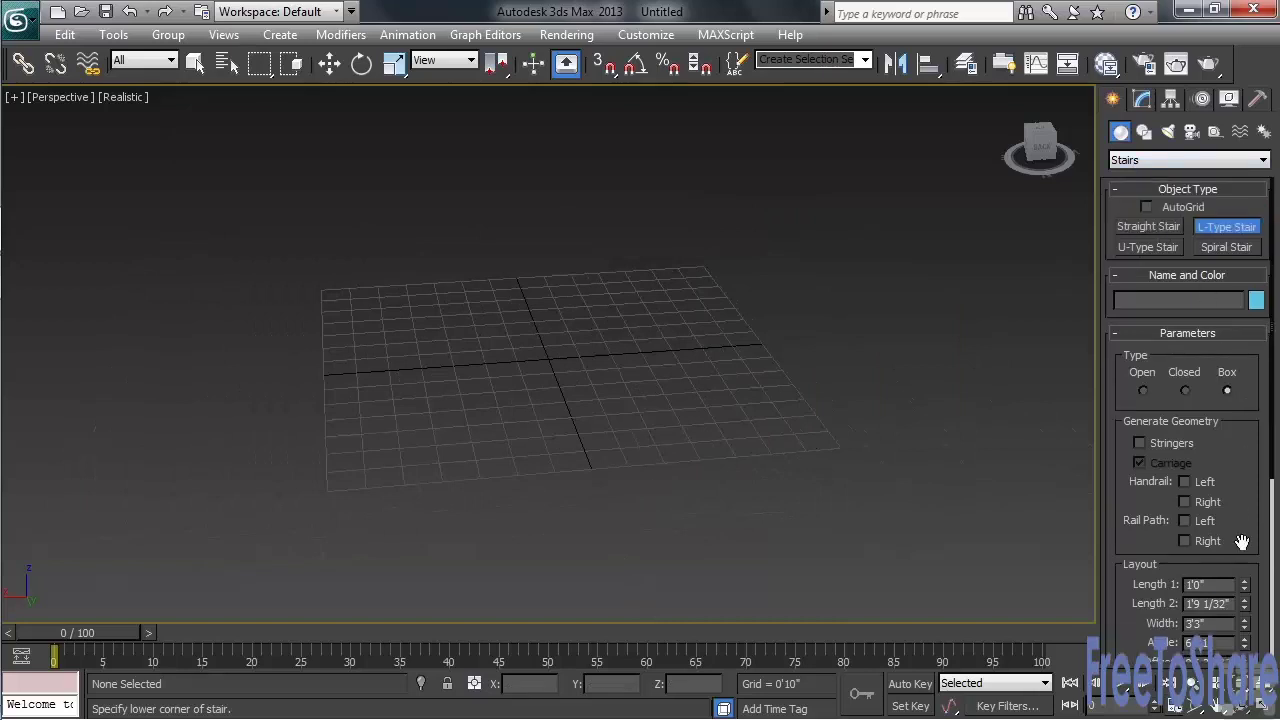
click(1222, 248)
drag(545, 356, 600, 384)
click(557, 108)
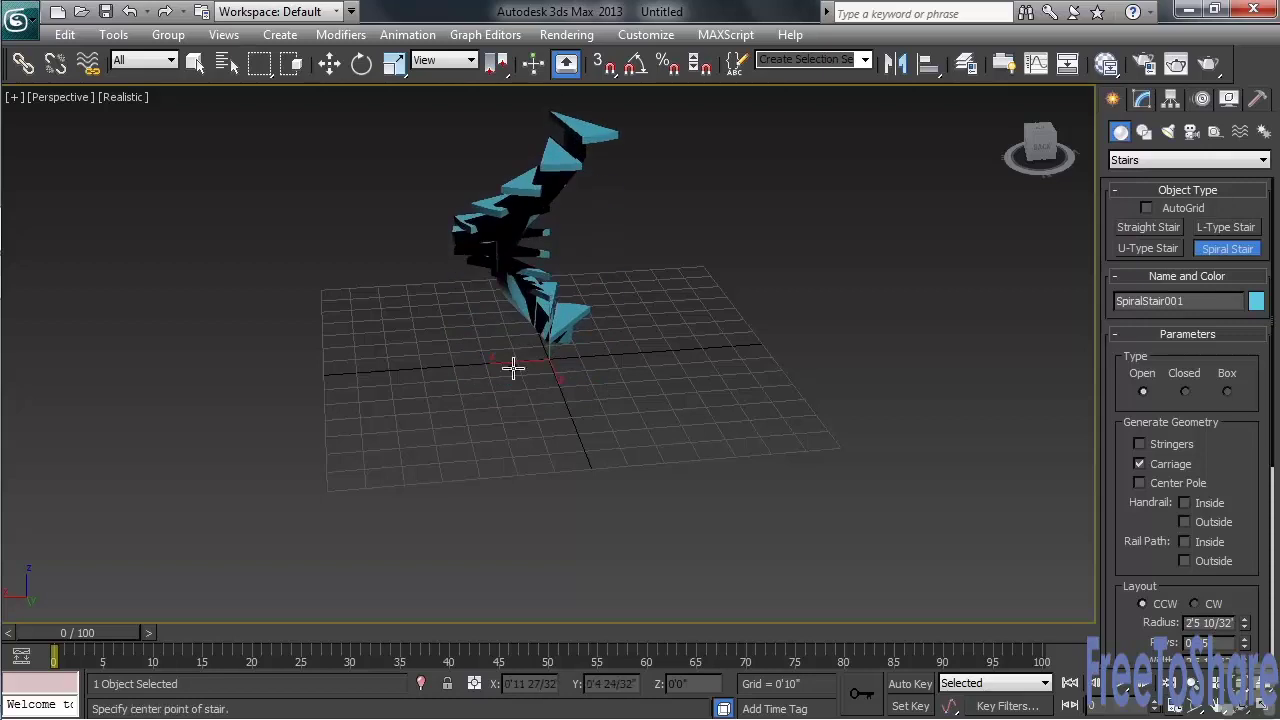
alt+middle_drag(514, 366, 762, 485)
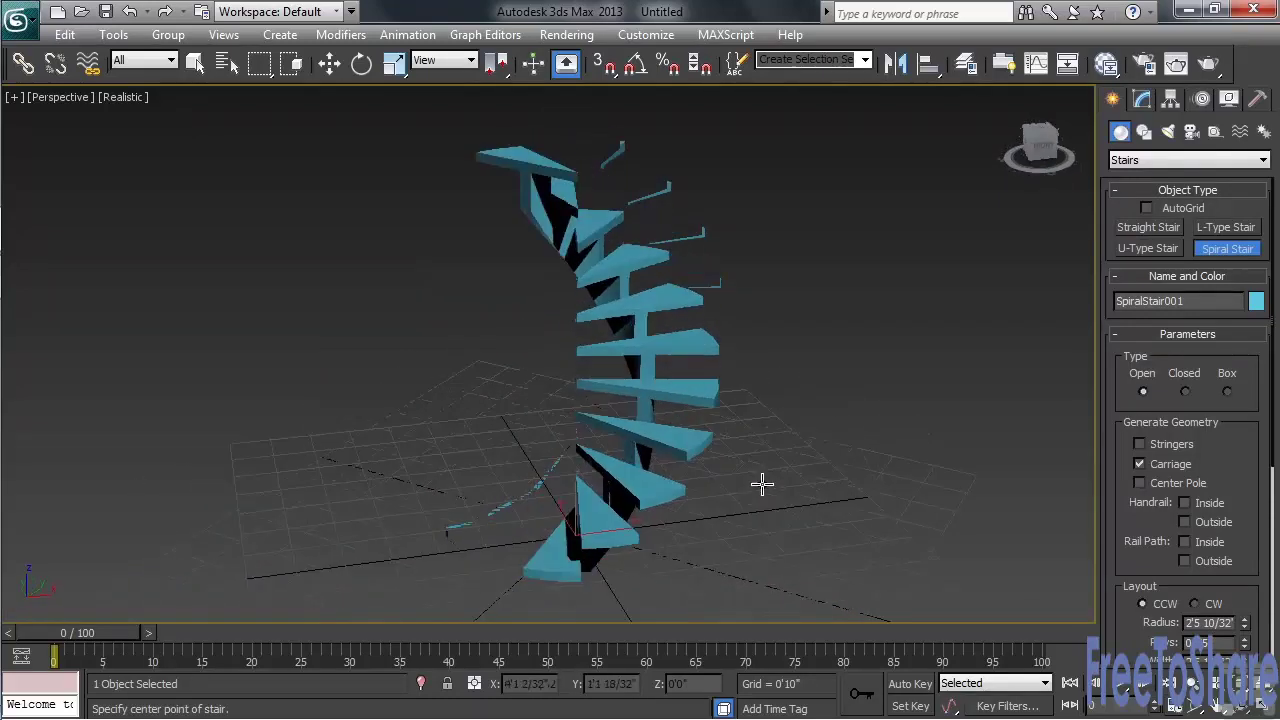
Lock the riser count at 12 and raise the overall height to 7'7 6/32"
drag(1130, 658, 1103, 340)
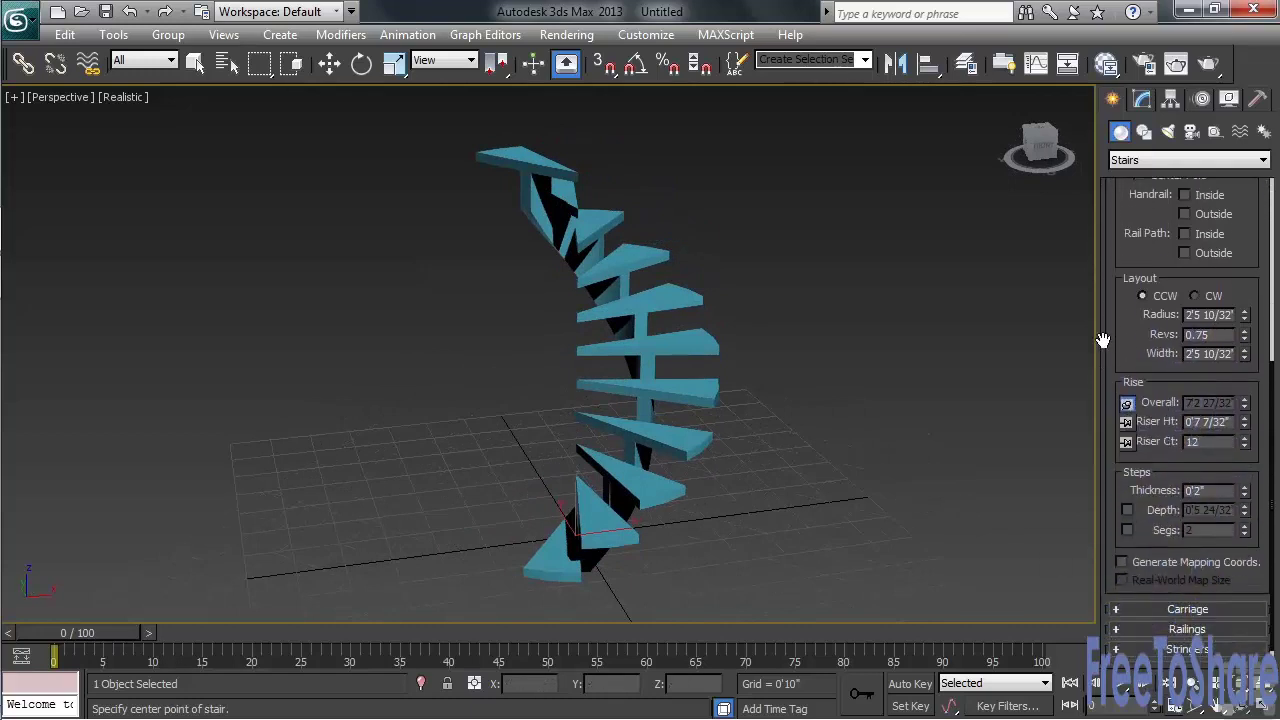
click(1126, 442)
mouse_move(1246, 405)
mouse_down()
mouse_move(1246, 445)
mouse_move(1246, 385)
mouse_move(1246, 412)
mouse_up()
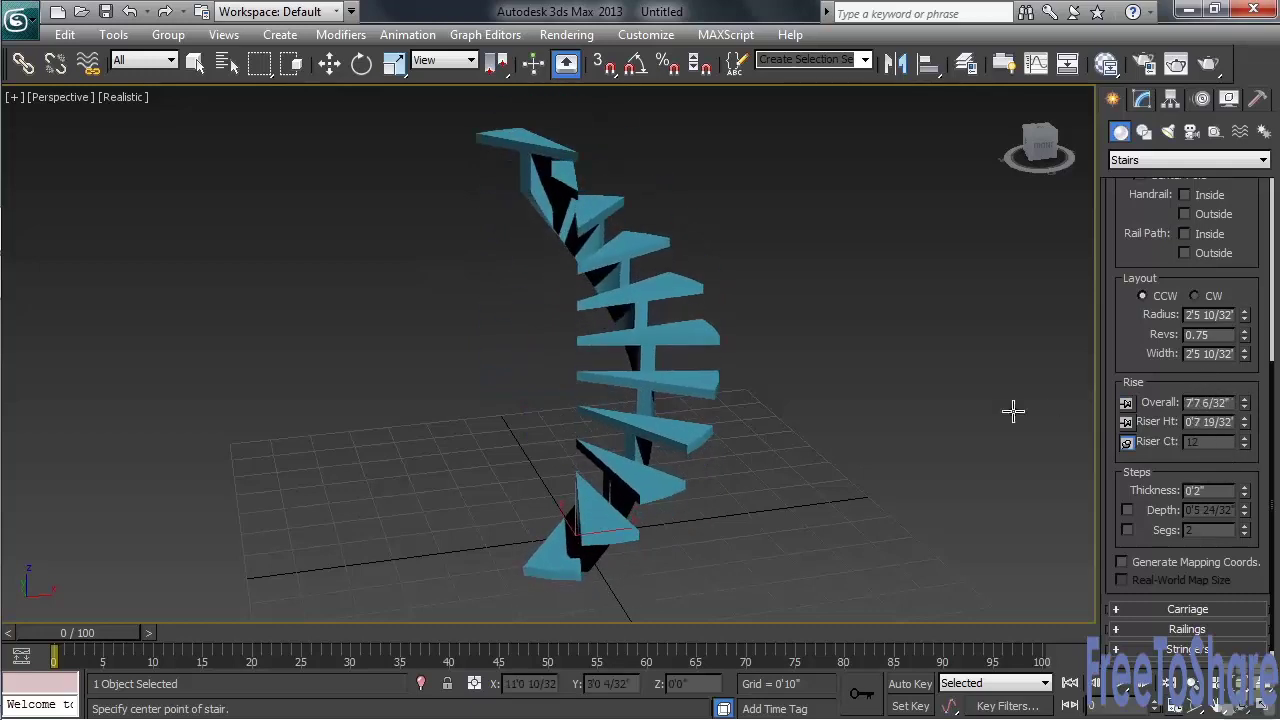
drag(1132, 335, 1124, 453)
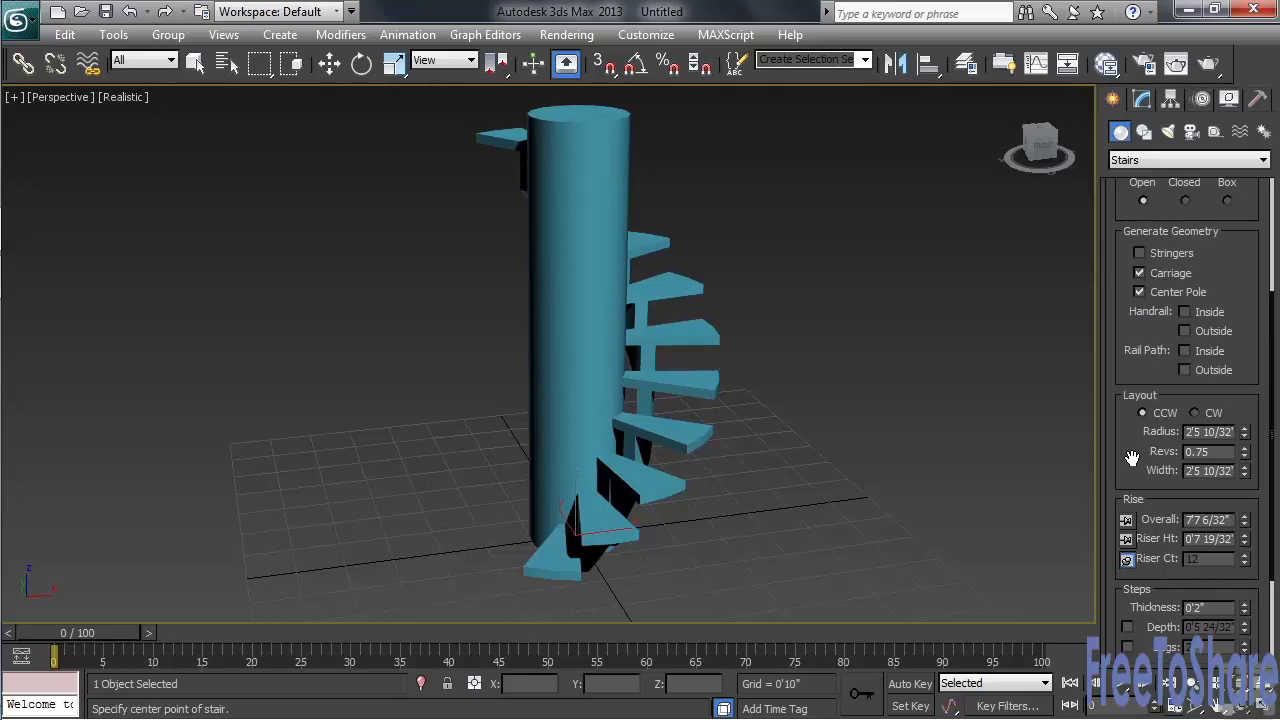
Reduce the spiral stair's center pole radius from 0'9" to 0'2 25/32"
scroll(1122, 477, down, 3)
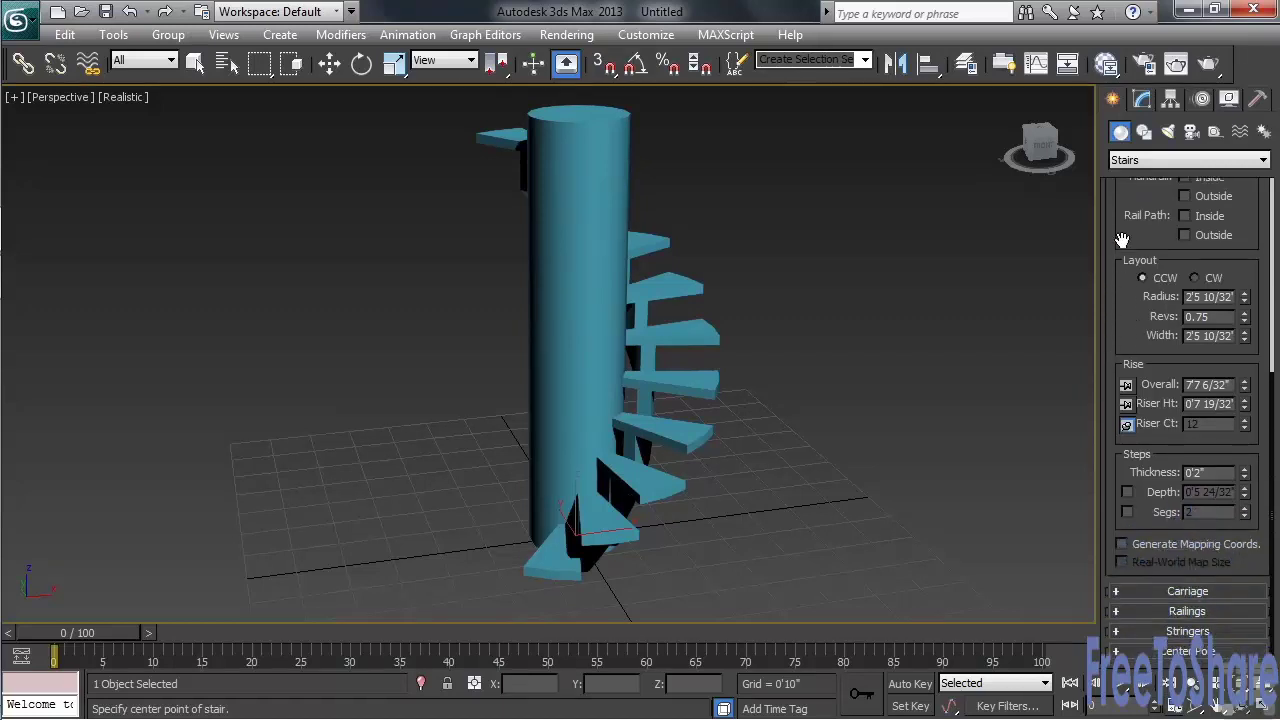
click(1150, 651)
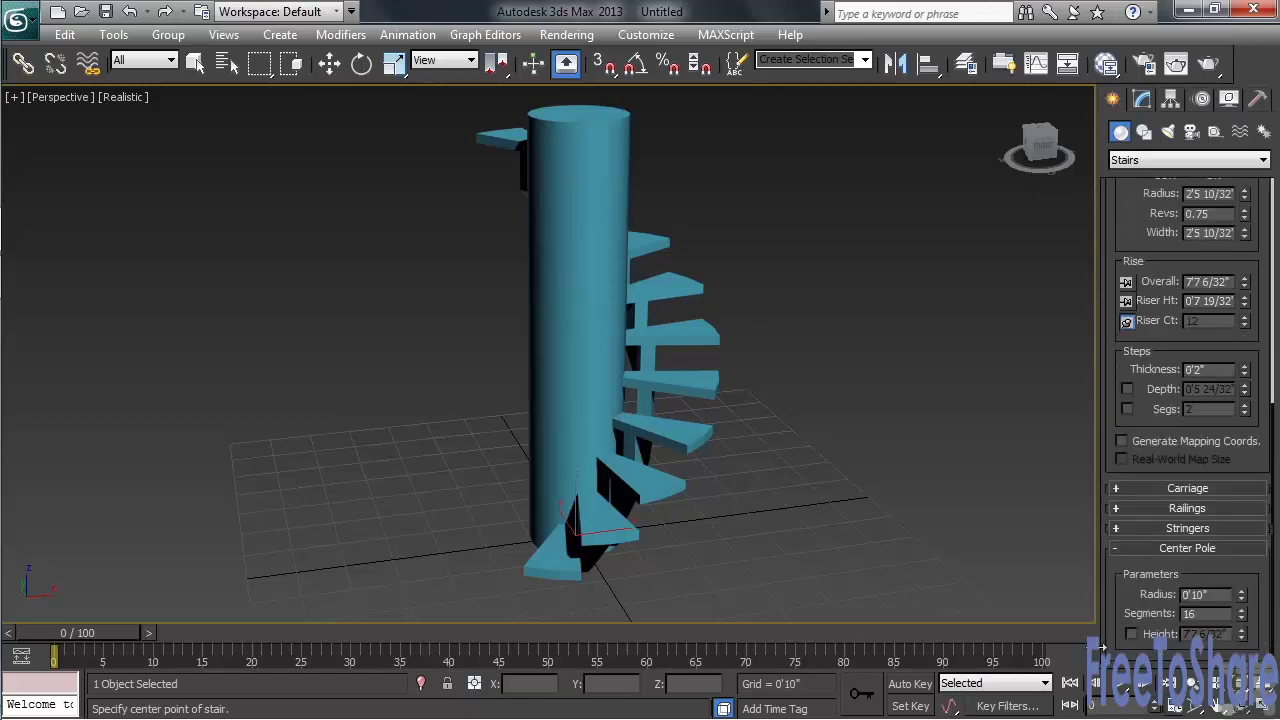
drag(1240, 603, 1237, 665)
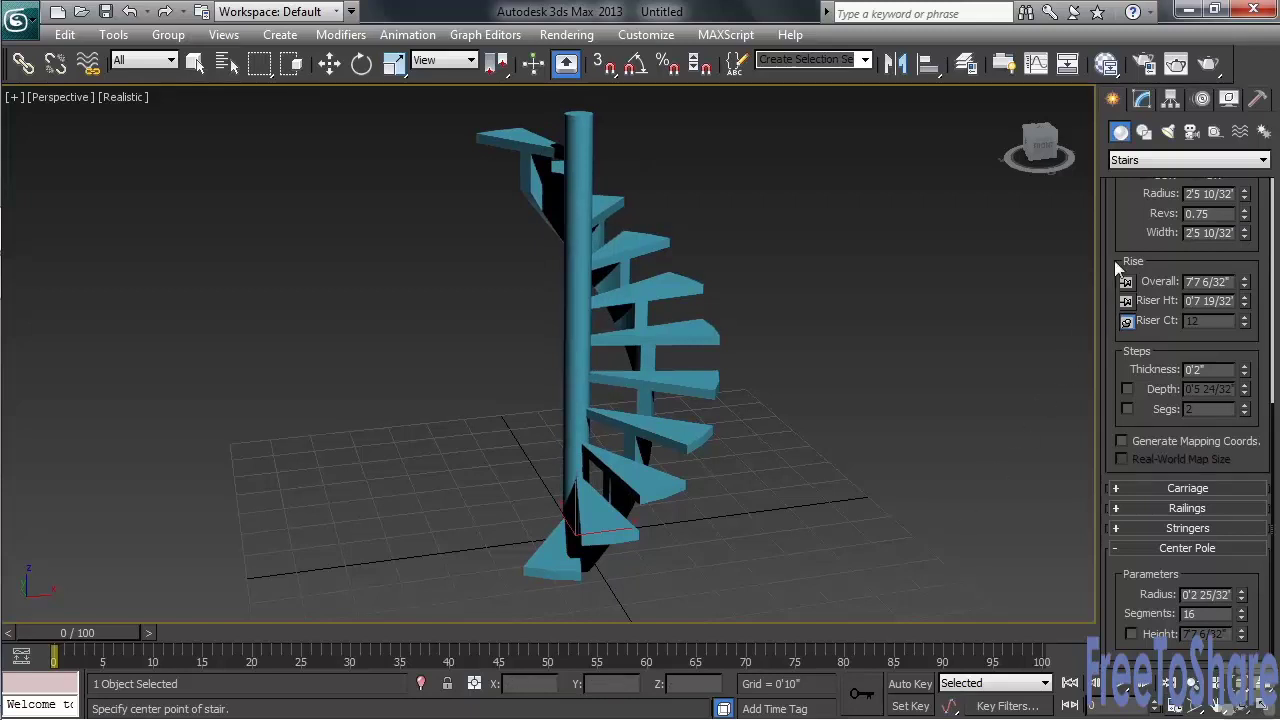
drag(1133, 233, 1136, 539)
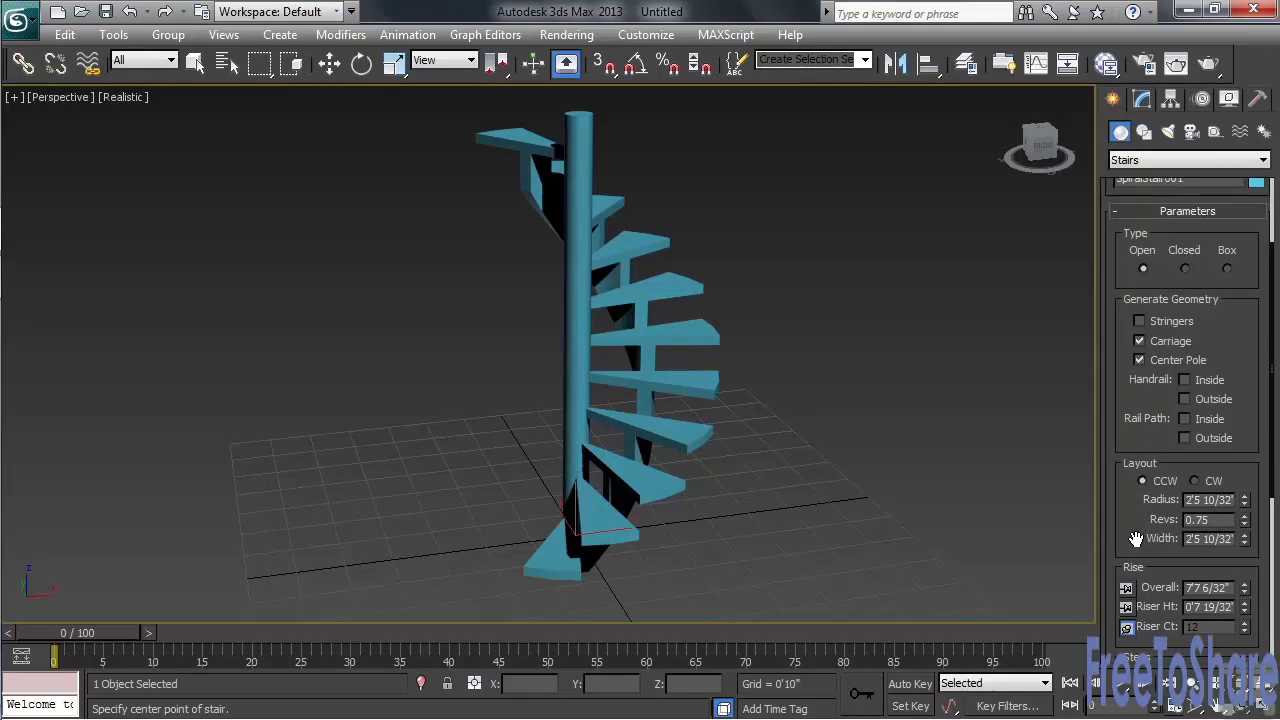
Add an outside handrail and switch the spiral stair to Closed, then Box type
click(1185, 398)
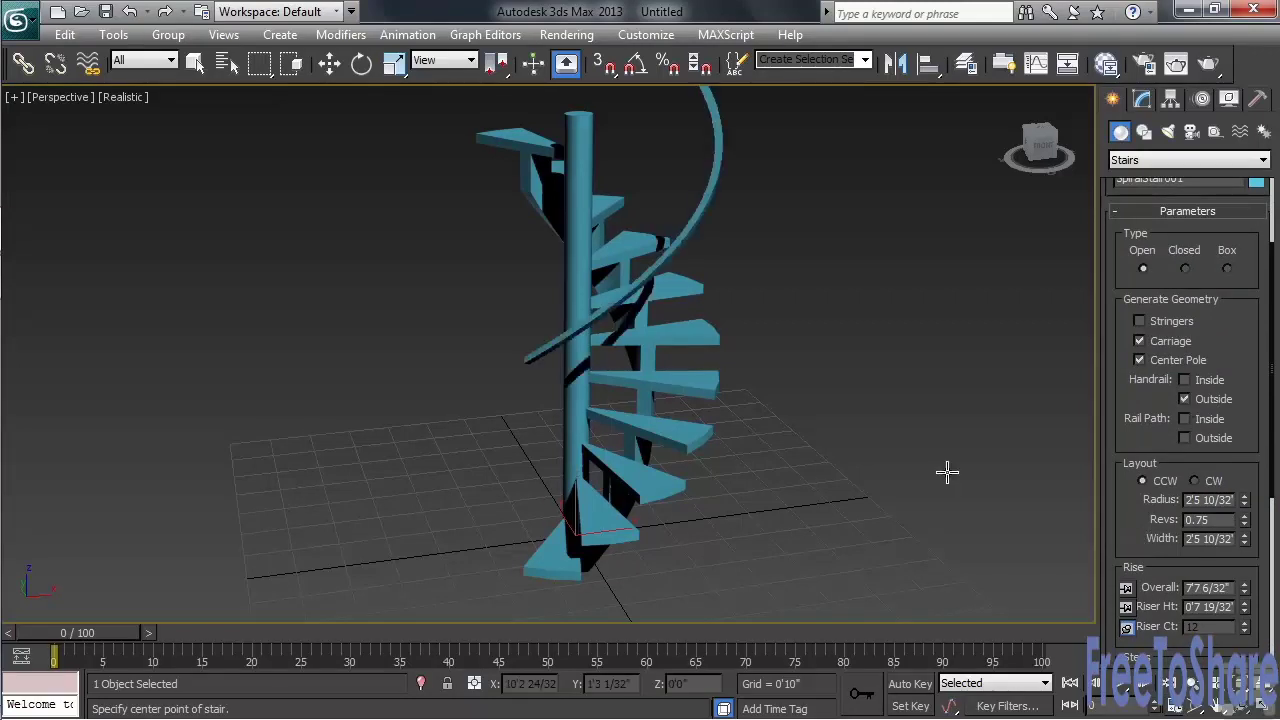
scroll(720, 551, down, 1)
scroll(791, 534, down, 6)
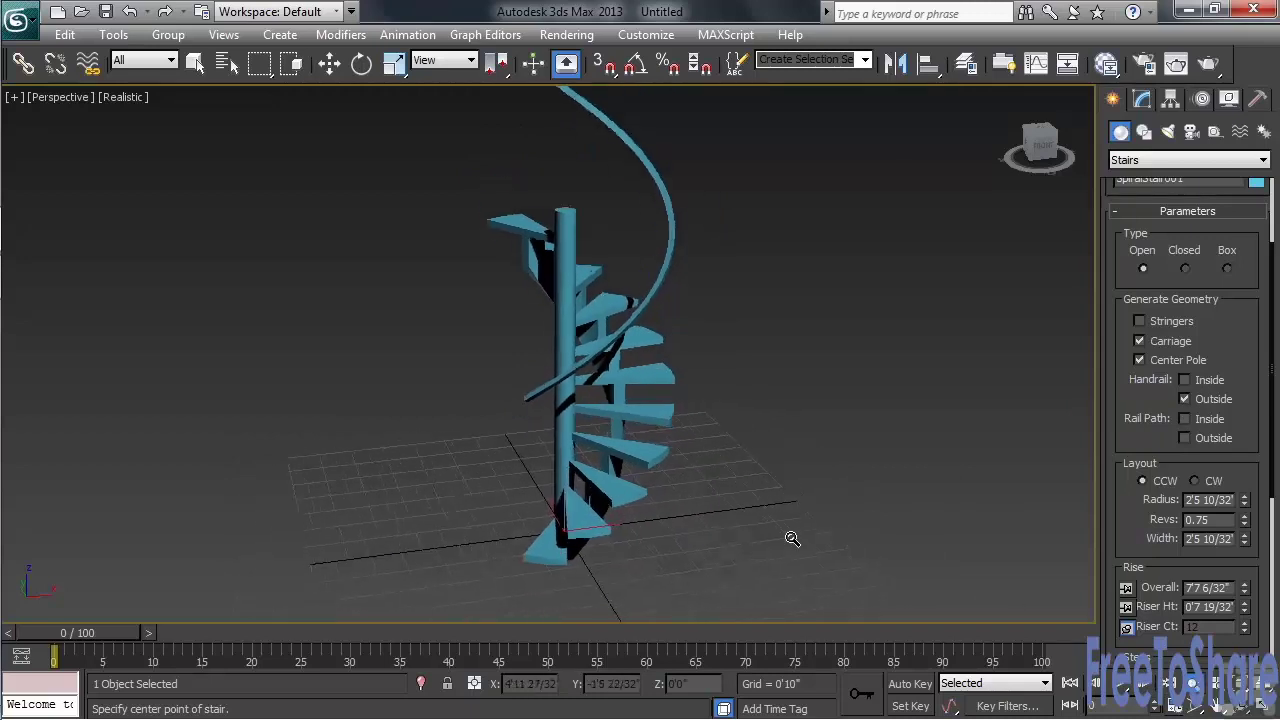
alt+middle_drag(438, 498, 668, 520)
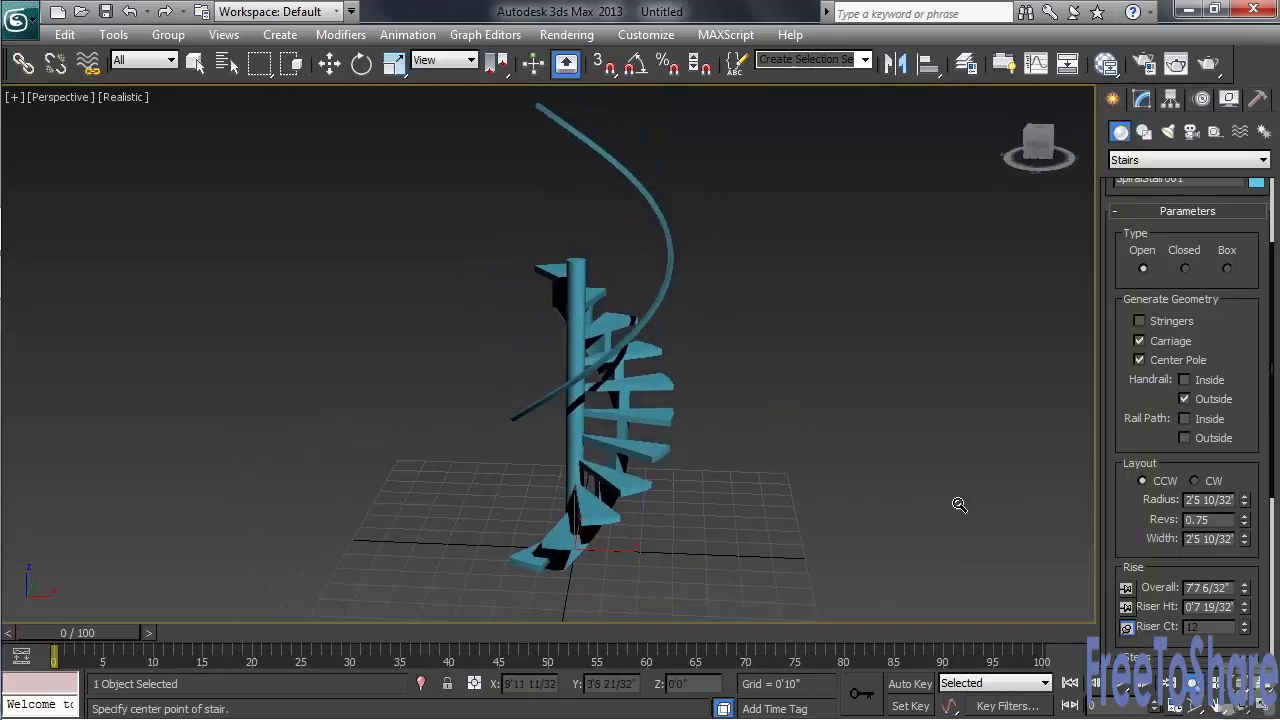
click(1186, 270)
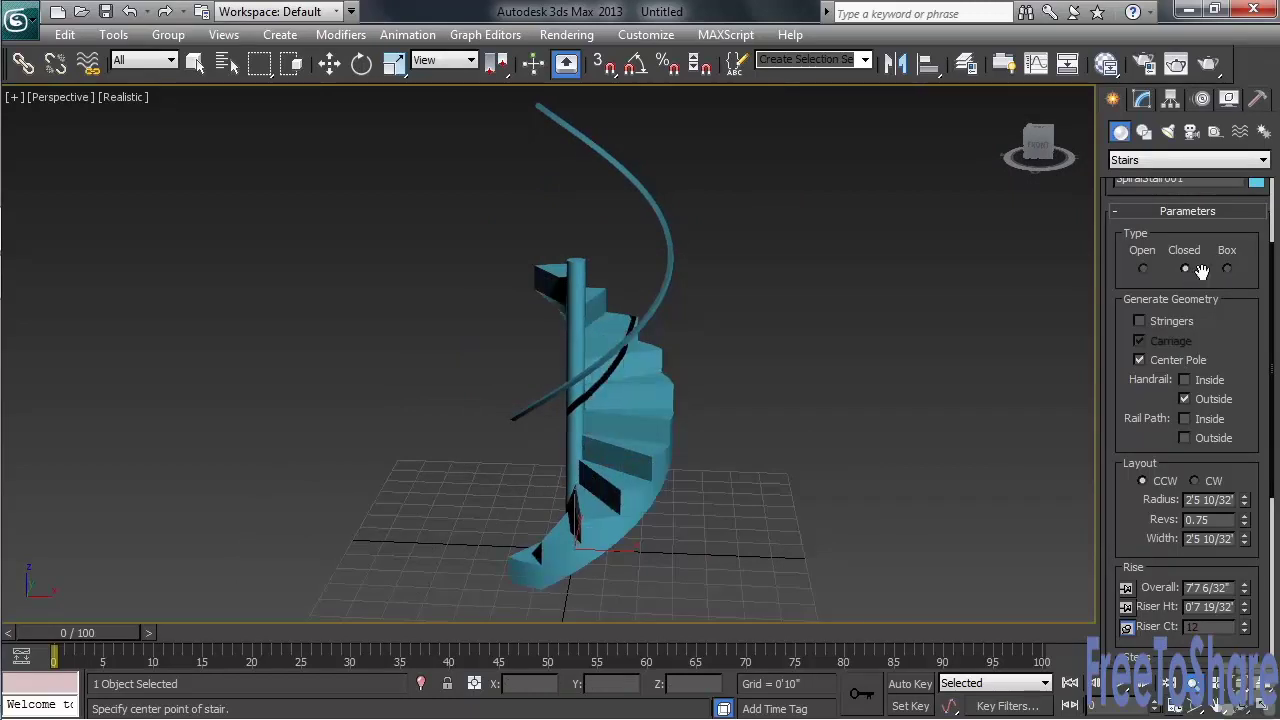
click(1227, 270)
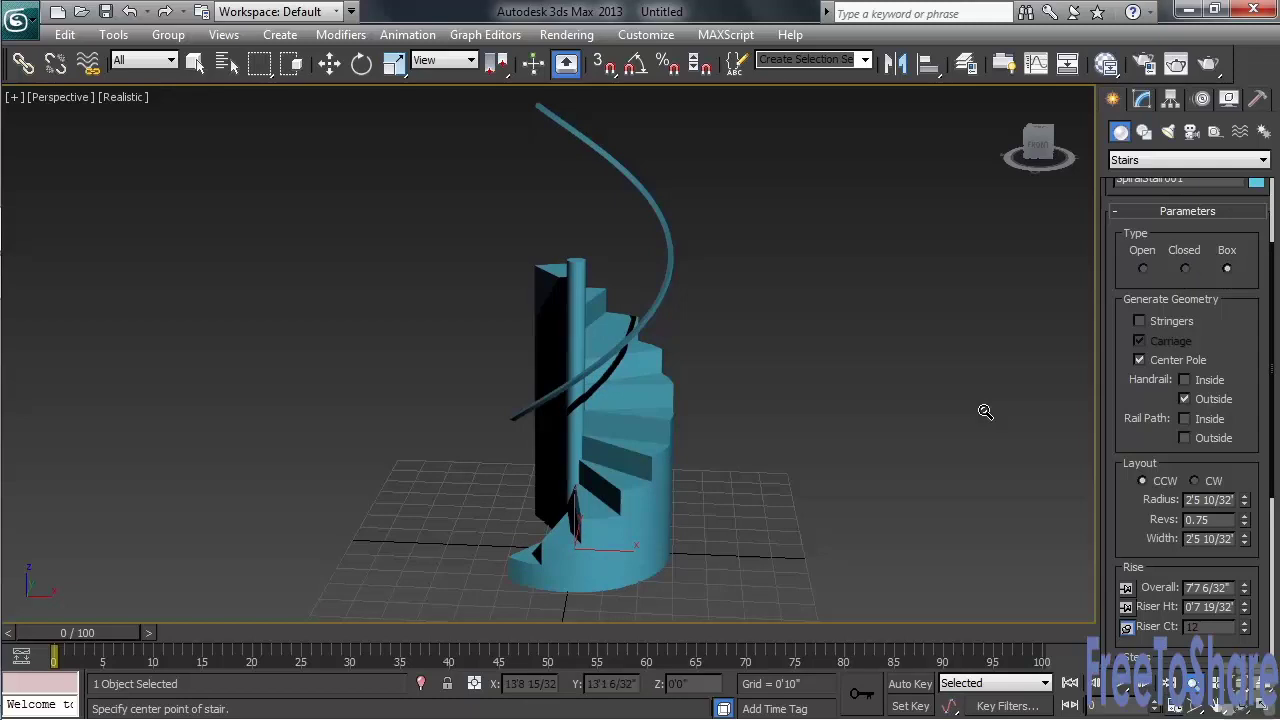
alt+middle_drag(651, 372, 657, 400)
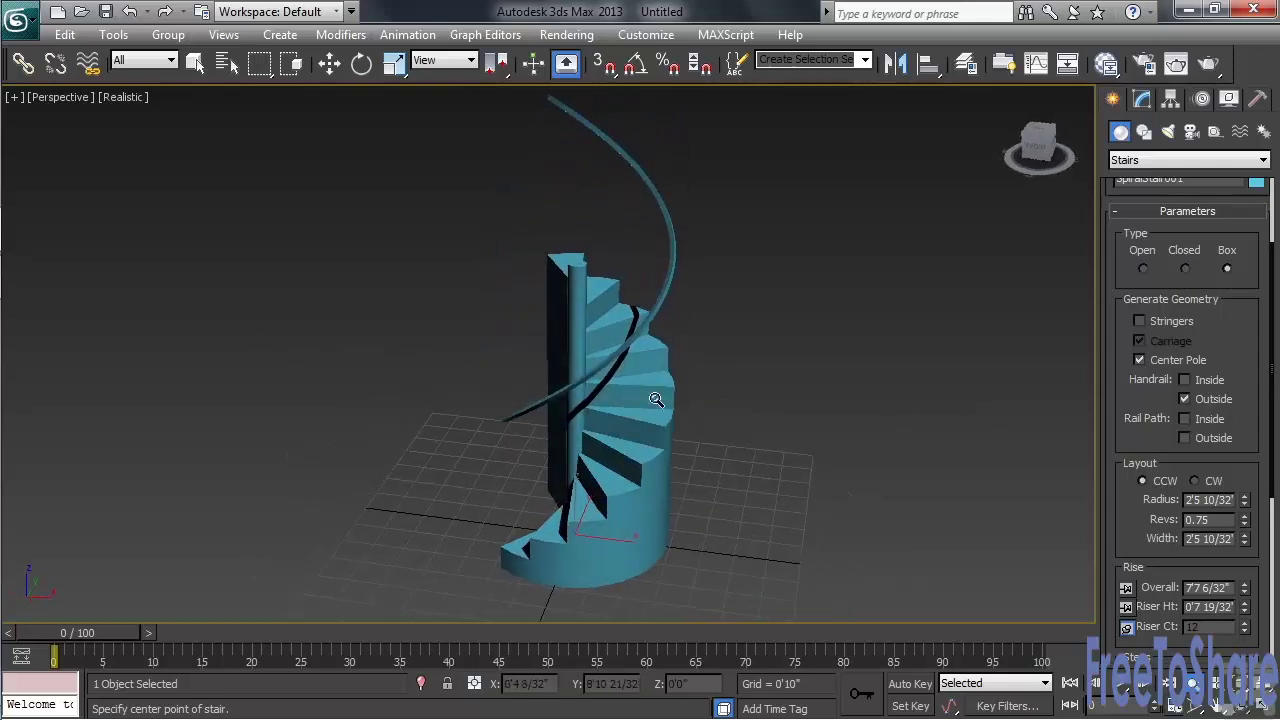
Raise the center pole height to 11'10 9/32" above the top step
scroll(1137, 540, down, 6)
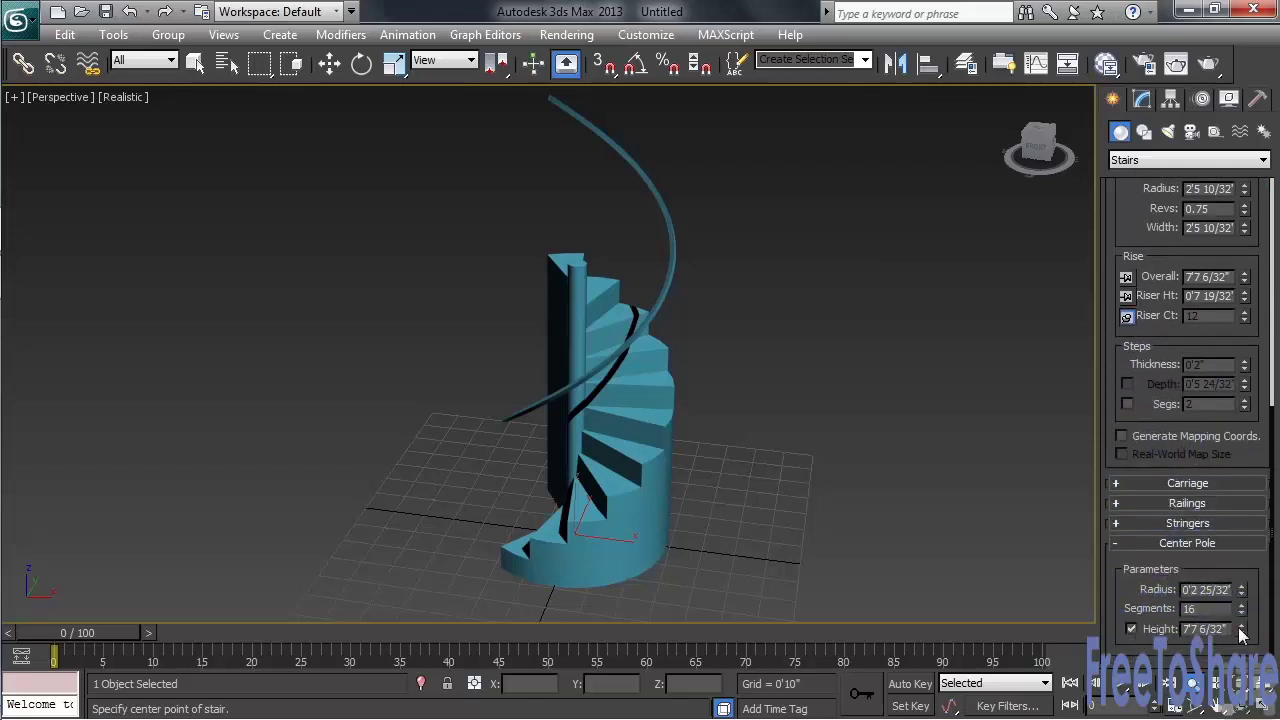
drag(1240, 634, 1226, 570)
mouse_move(679, 491)
alt+middle_down()
mouse_move(563, 503)
mouse_move(300, 460)
mouse_move(634, 514)
mouse_move(740, 485)
mouse_move(697, 509)
mouse_move(673, 505)
alt+middle_up()
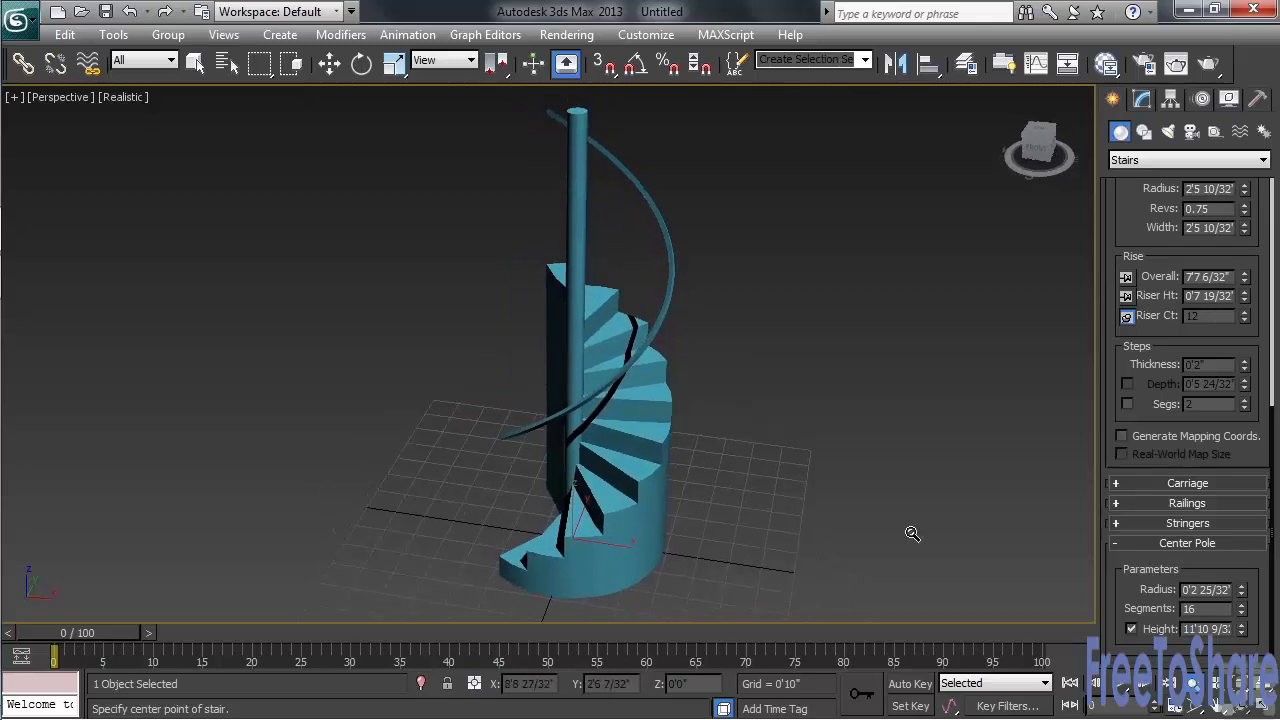